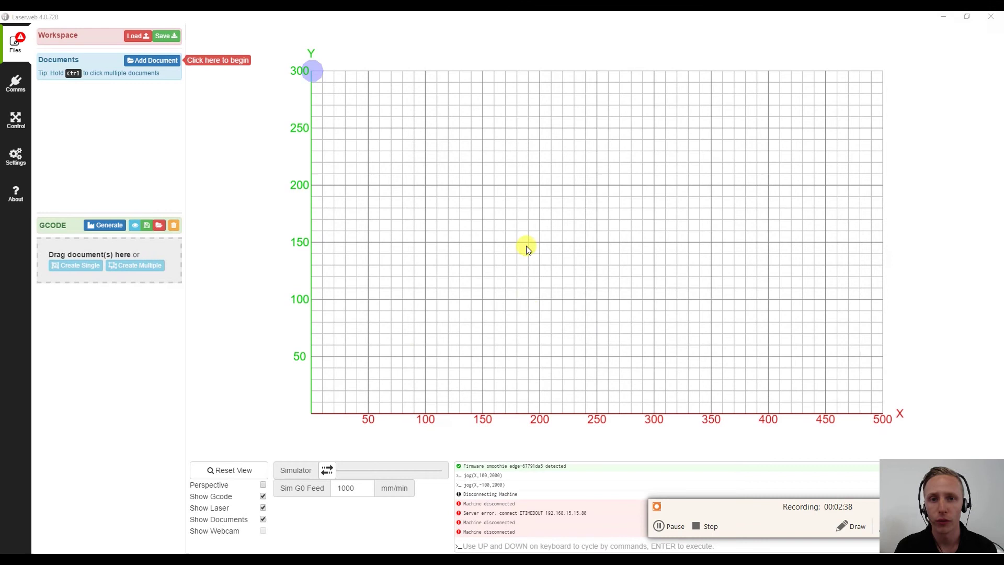
Step: Tilt the work area into perspective and back to top-down, then browse and cancel the open-file dialog
scroll(528, 296, down, 2)
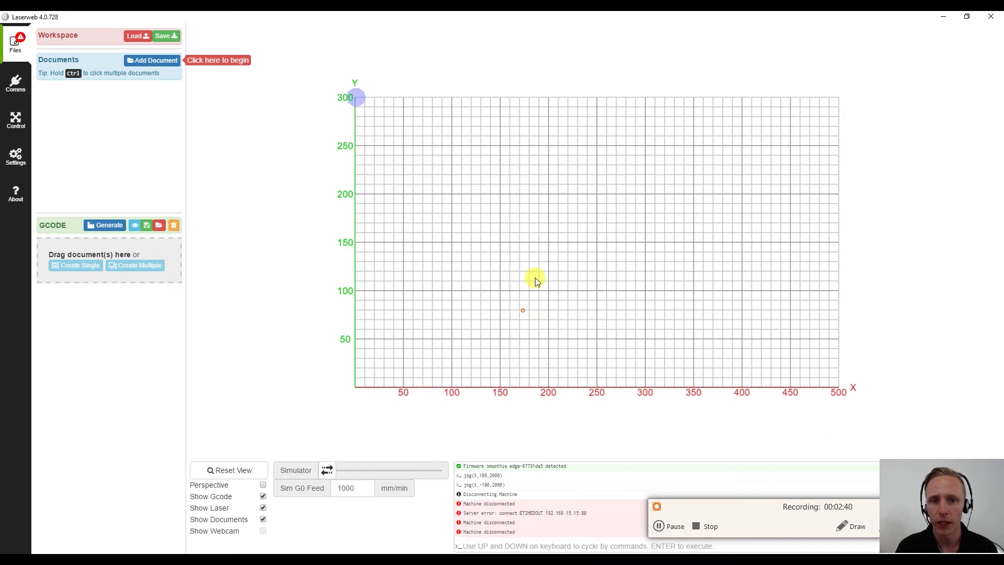
right_drag(535, 281, 482, 370)
scroll(513, 224, up, 6)
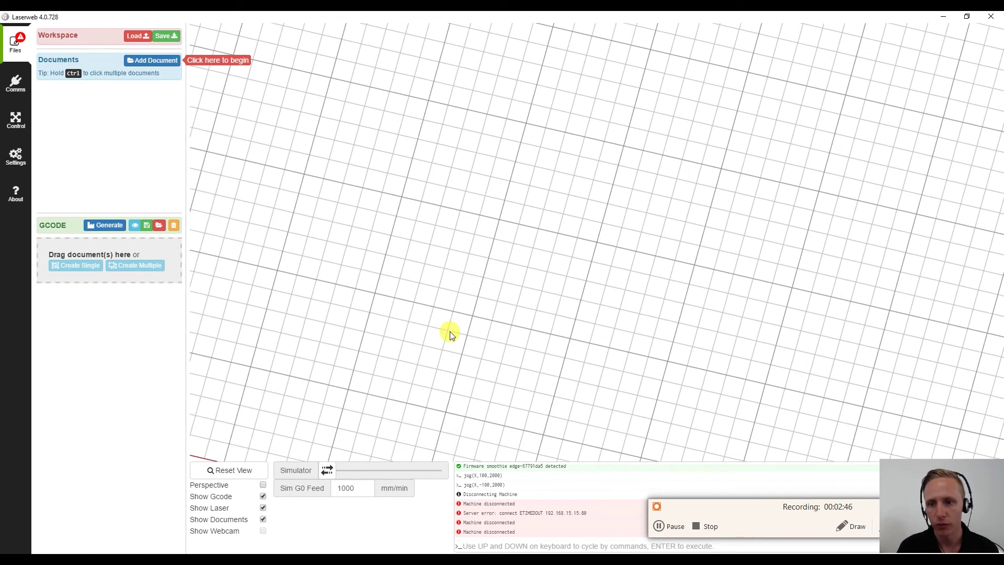
click(242, 469)
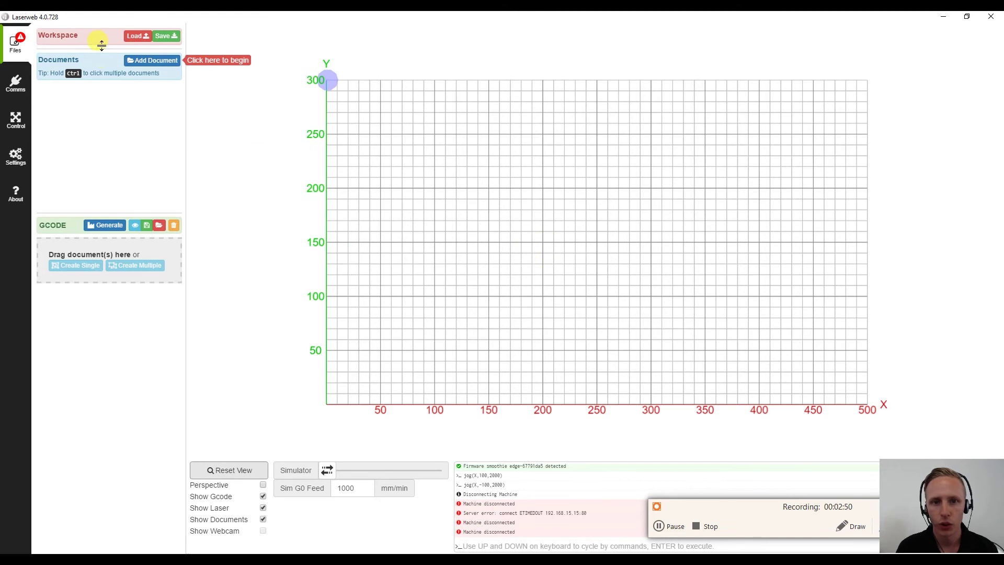
click(147, 61)
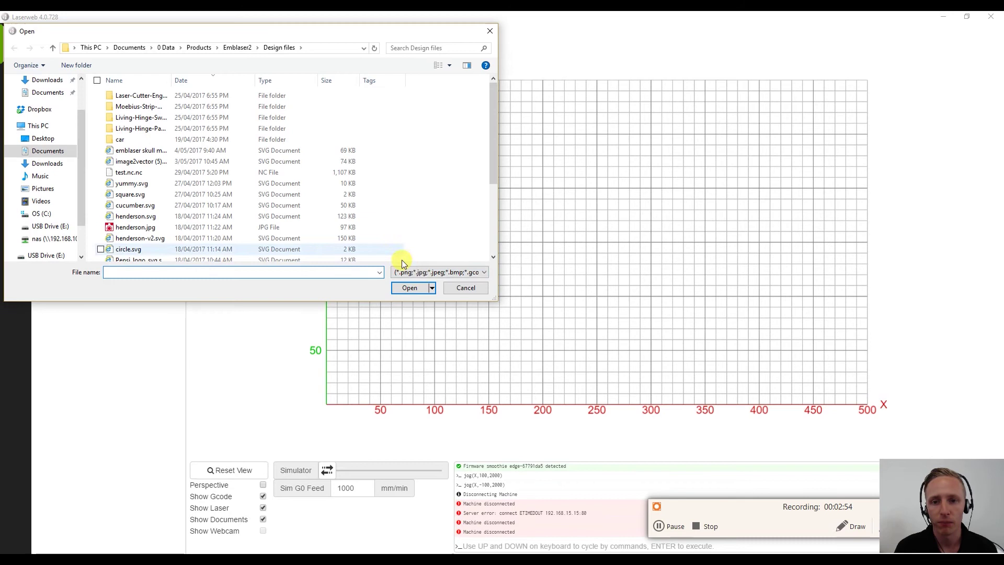
click(421, 273)
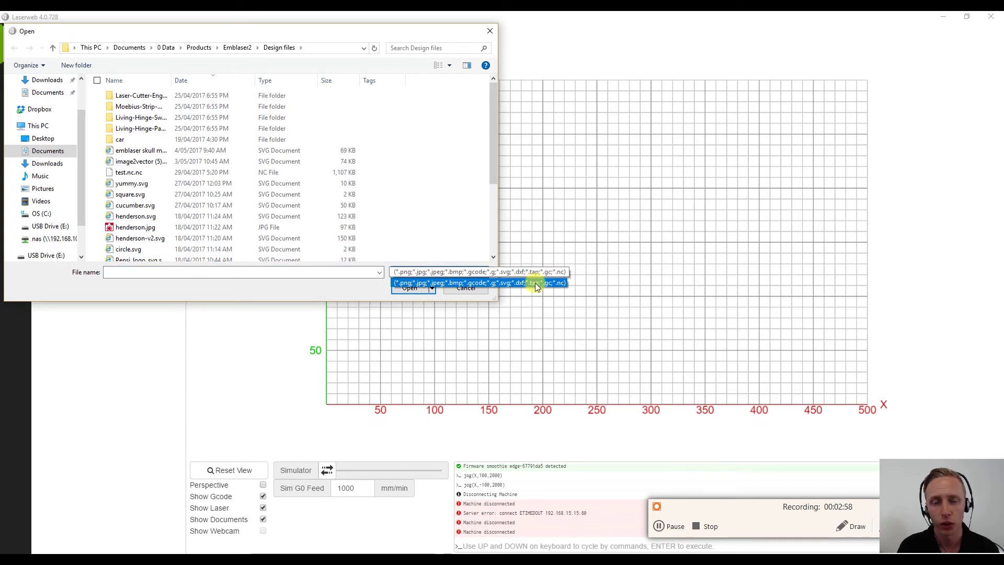
click(364, 291)
click(466, 288)
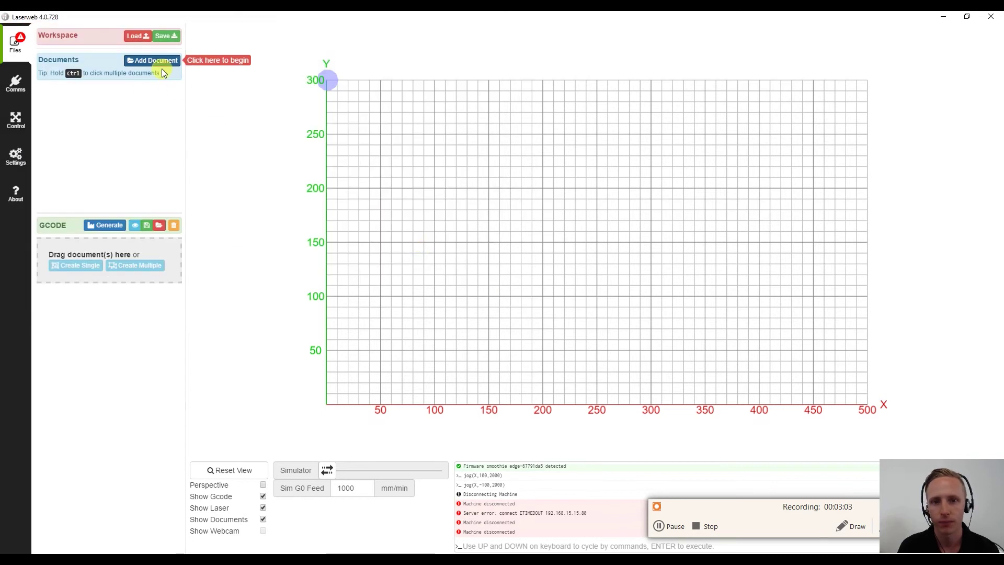
Step: Connect to the laser over USB on COM3 at 115200 baud and show the jog controls
click(16, 83)
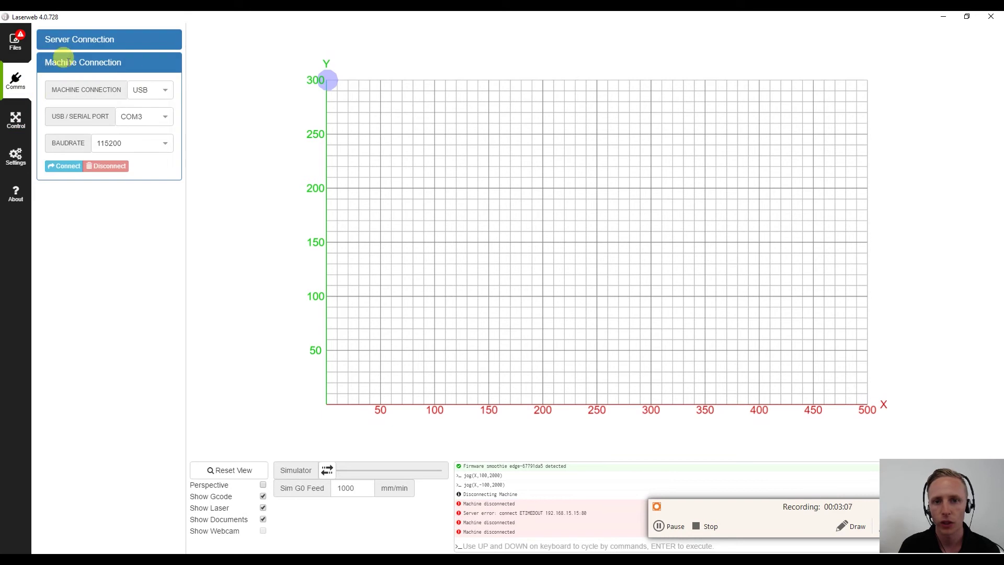
click(152, 91)
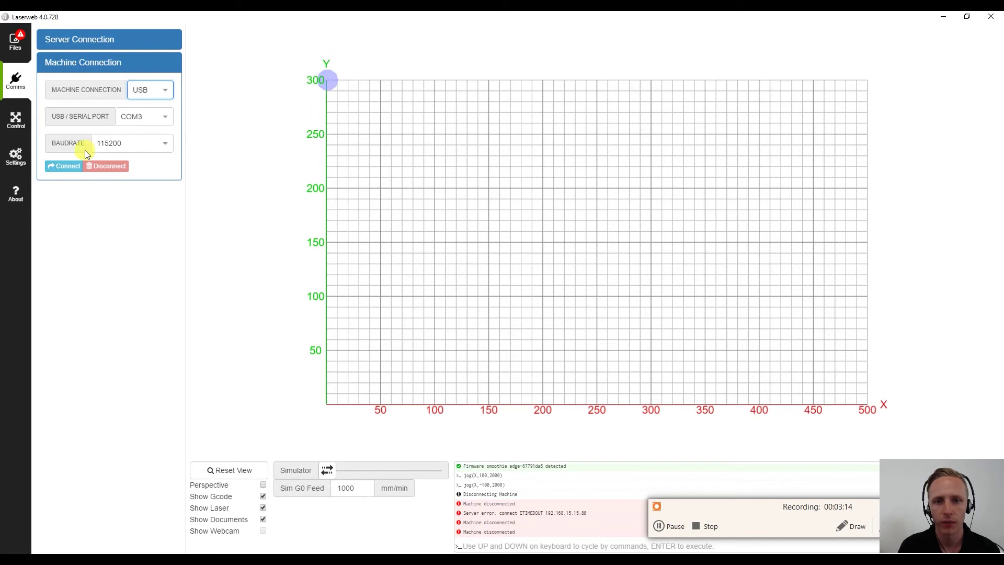
click(72, 167)
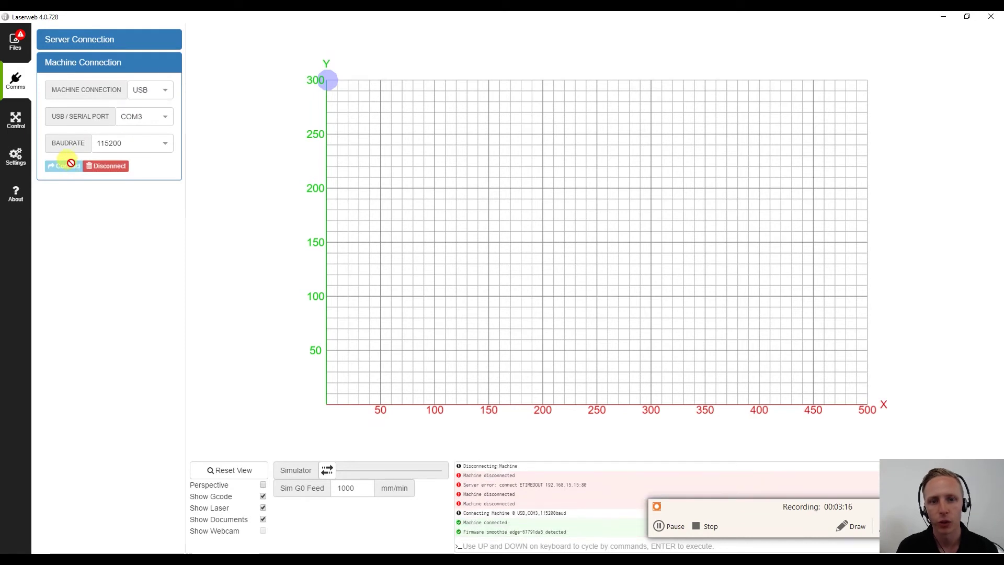
click(17, 121)
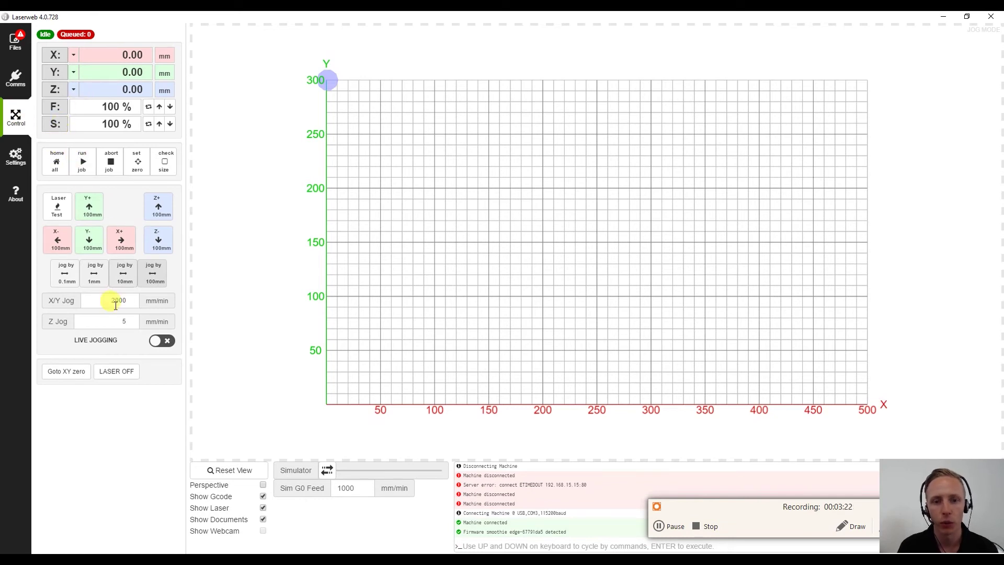
Step: Jog the laser head X+100 mm and Y−100 mm to about X 101, Y 200, then open Settings
drag(109, 299, 143, 303)
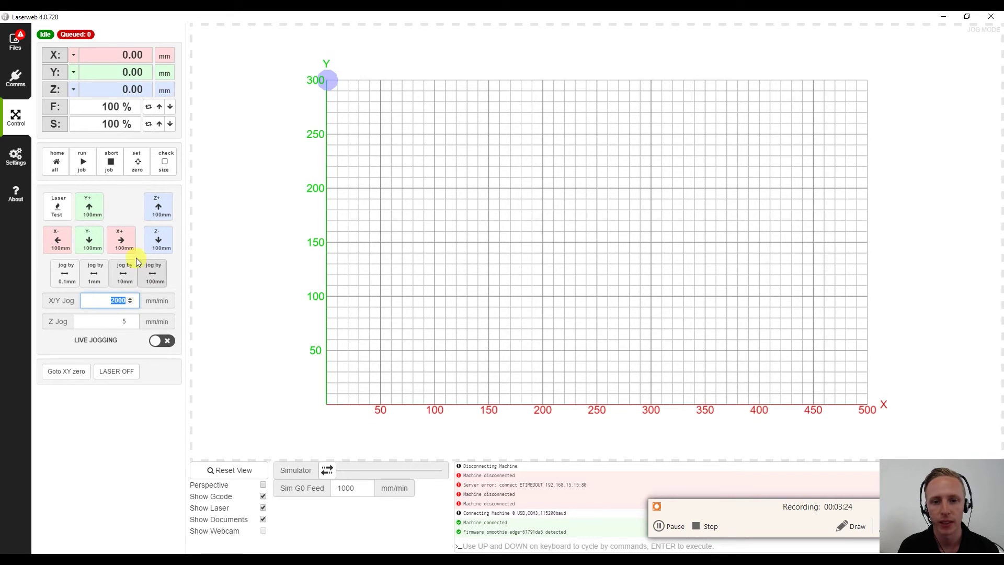
click(129, 245)
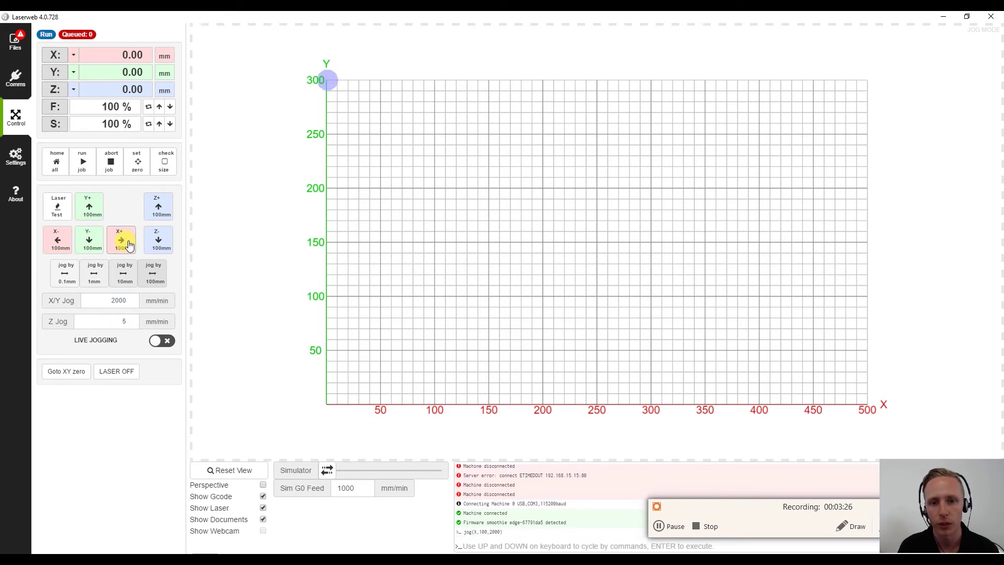
click(90, 239)
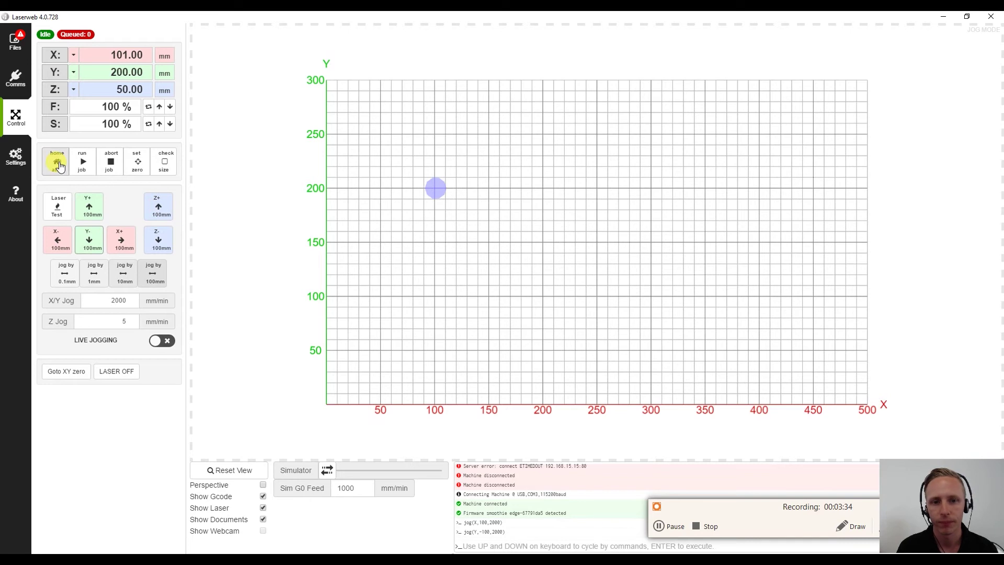
click(26, 155)
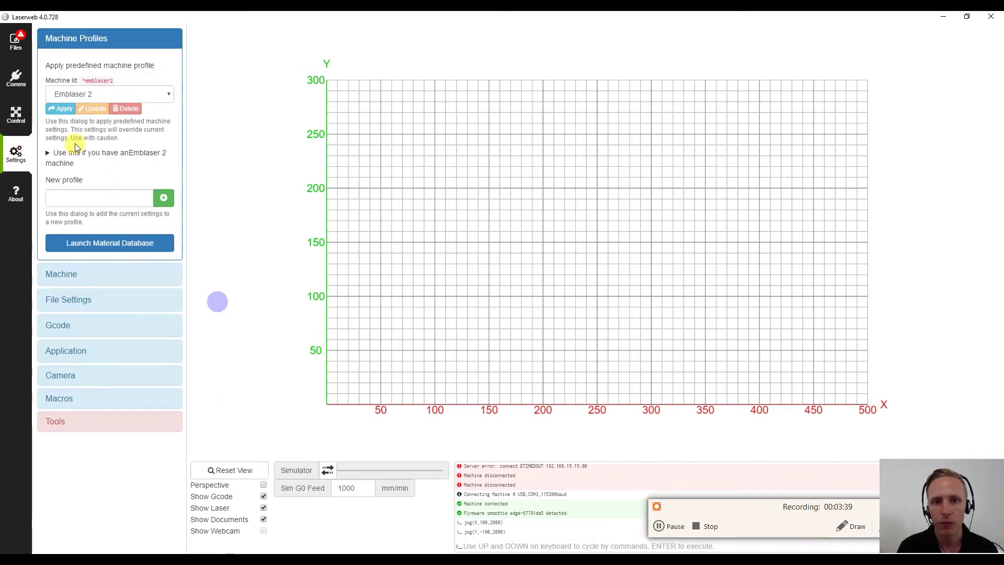
Step: Apply the Emblaser 2 profile over the current settings and view the About page (frontend 4.0.728)
click(124, 92)
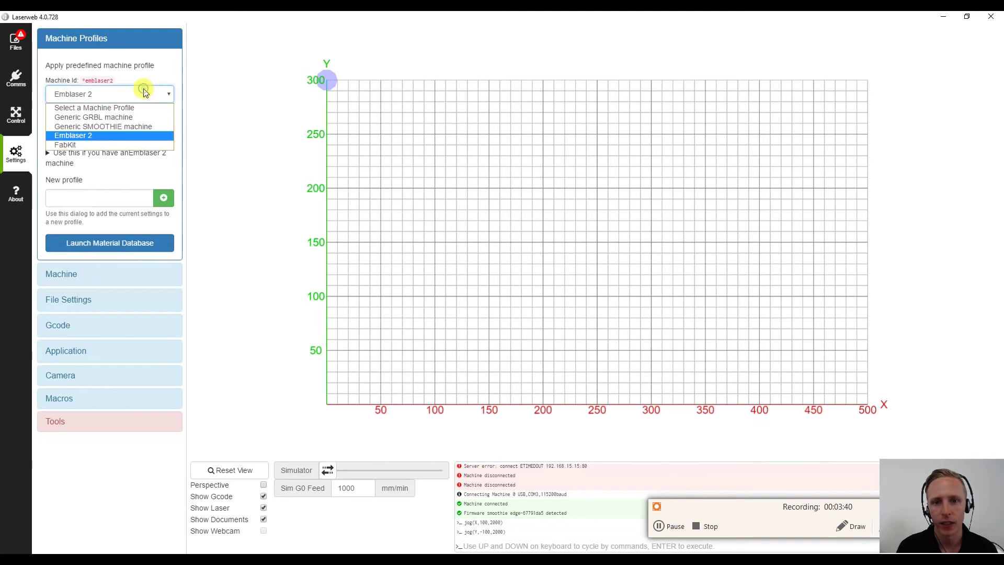
click(92, 134)
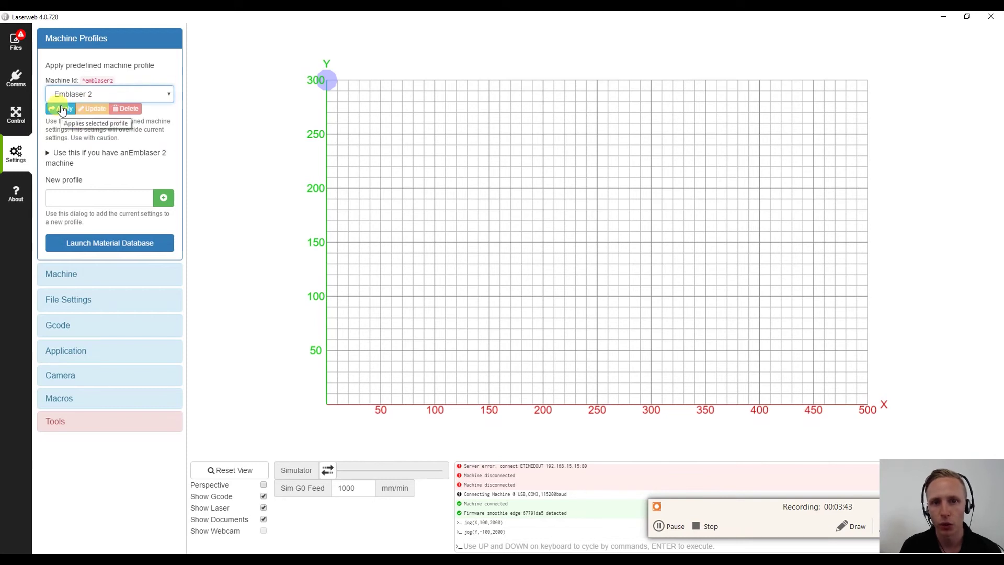
click(63, 109)
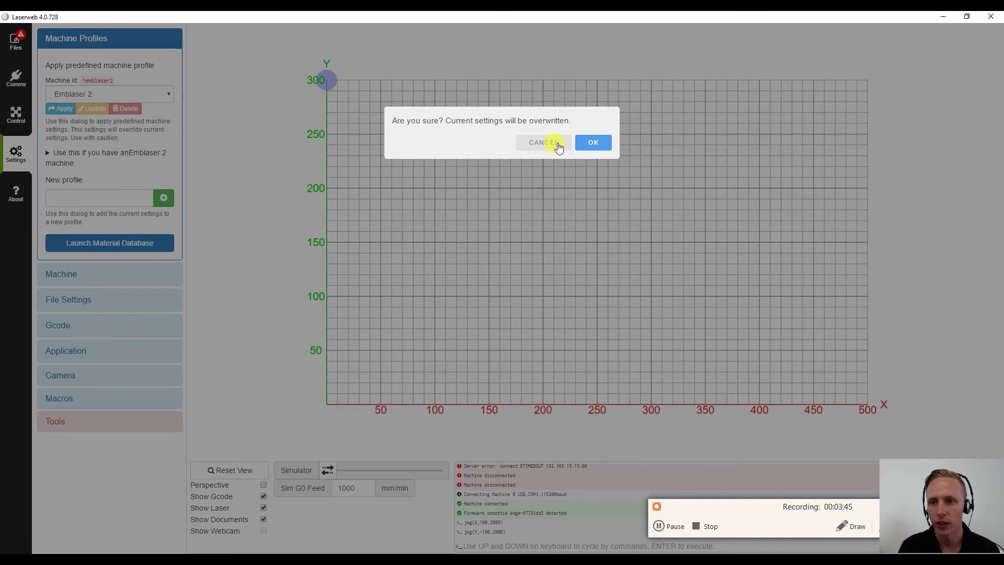
click(579, 143)
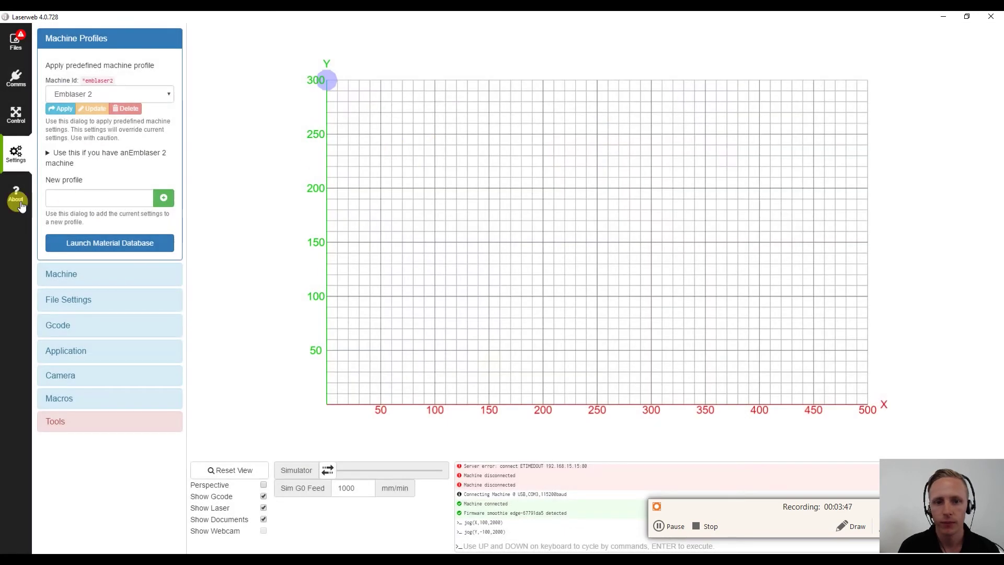
click(16, 205)
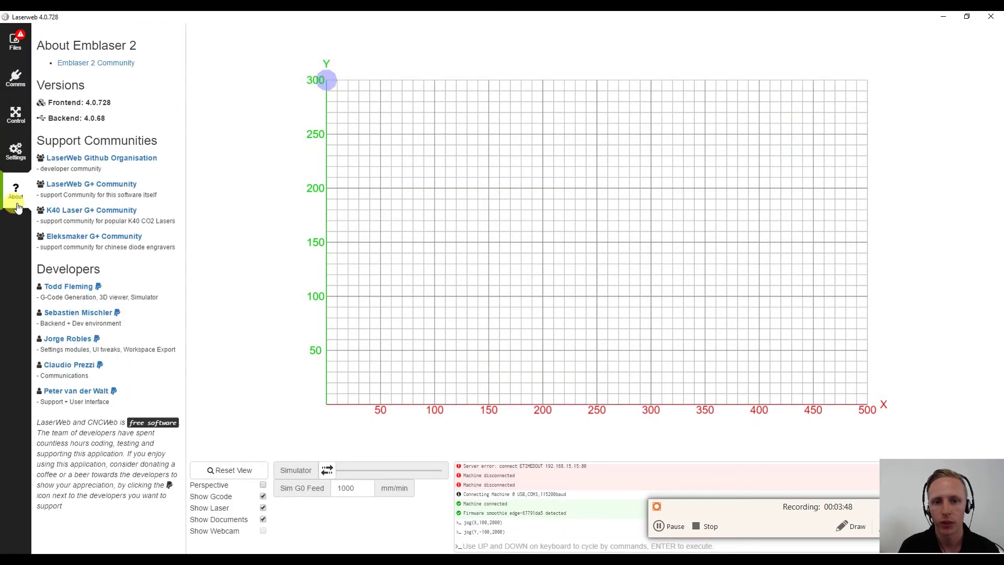
Step: Run a Google Images search for 'pepsi log'
click(25, 46)
click(661, 526)
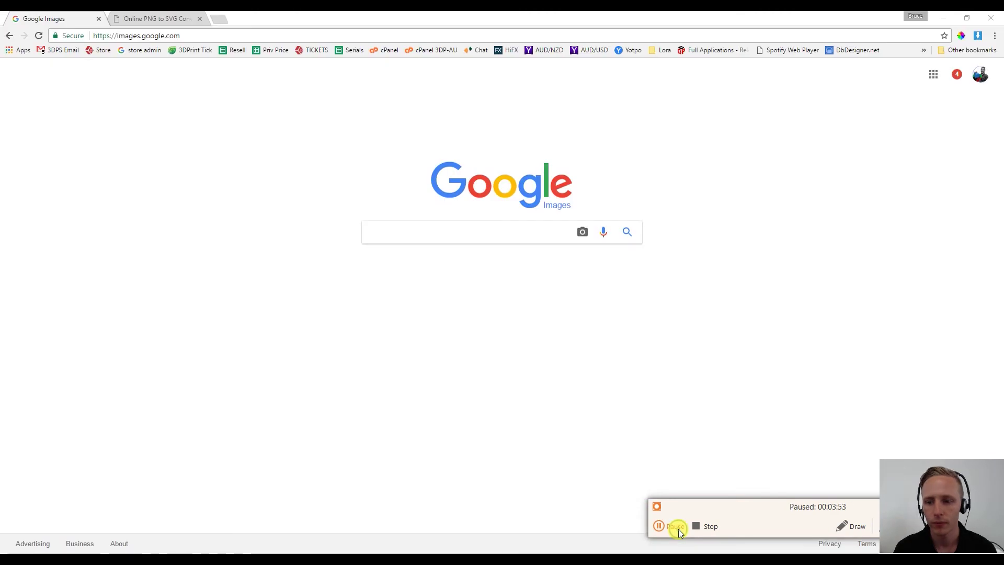
click(679, 529)
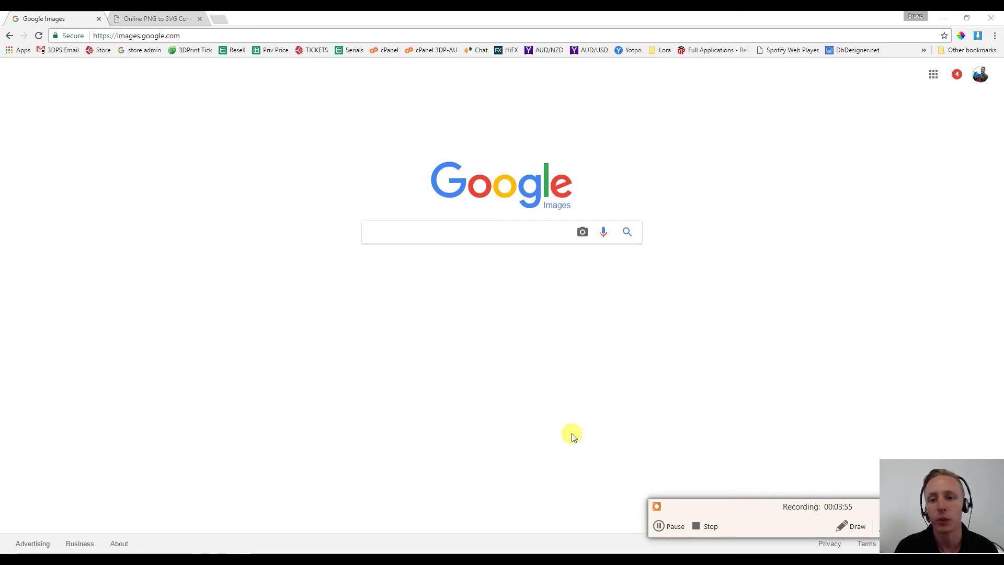
click(486, 239)
text(pep)
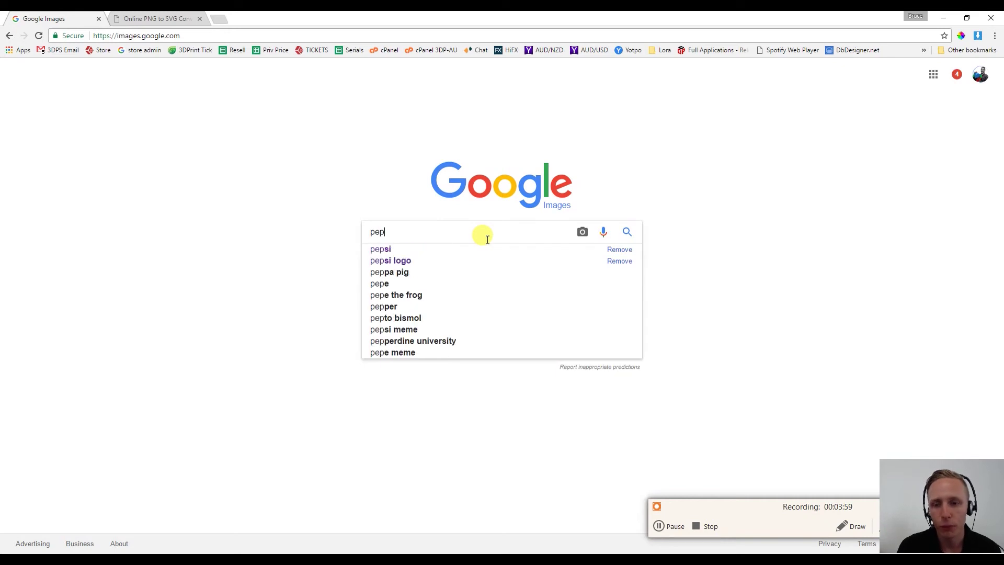
text(si log)
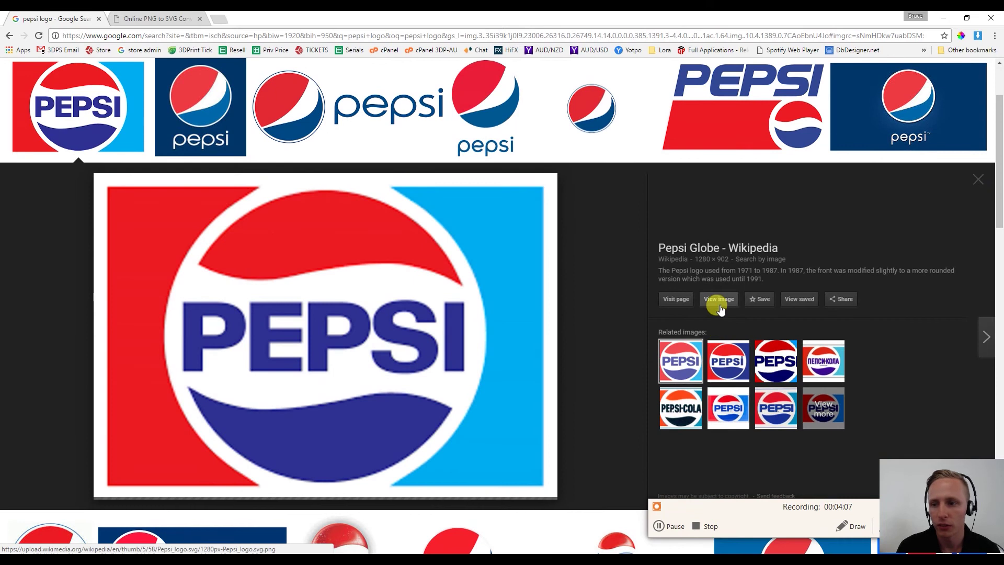
Step: Open the full-size Pepsi Globe image in a new tab and copy its URL
click(718, 298)
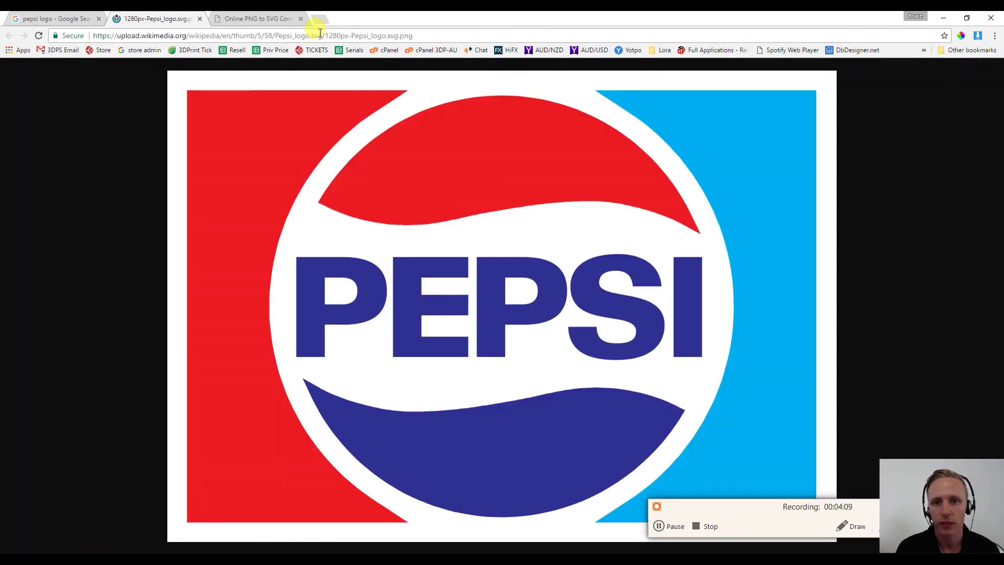
click(320, 34)
right_click(320, 35)
click(344, 75)
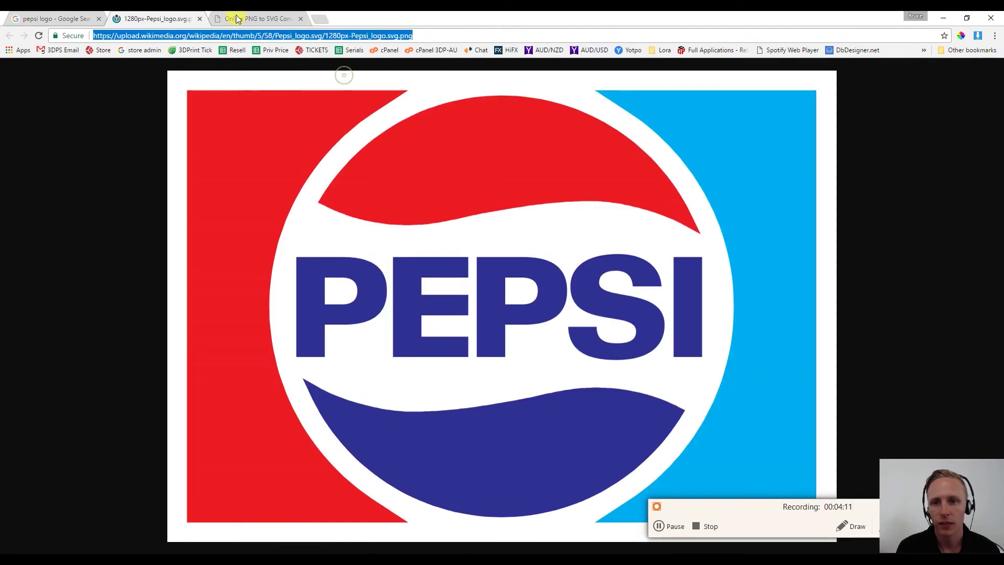
Step: Load the Pepsi logo into pngtosvg.com by pasting its image URL into the file chooser
click(236, 19)
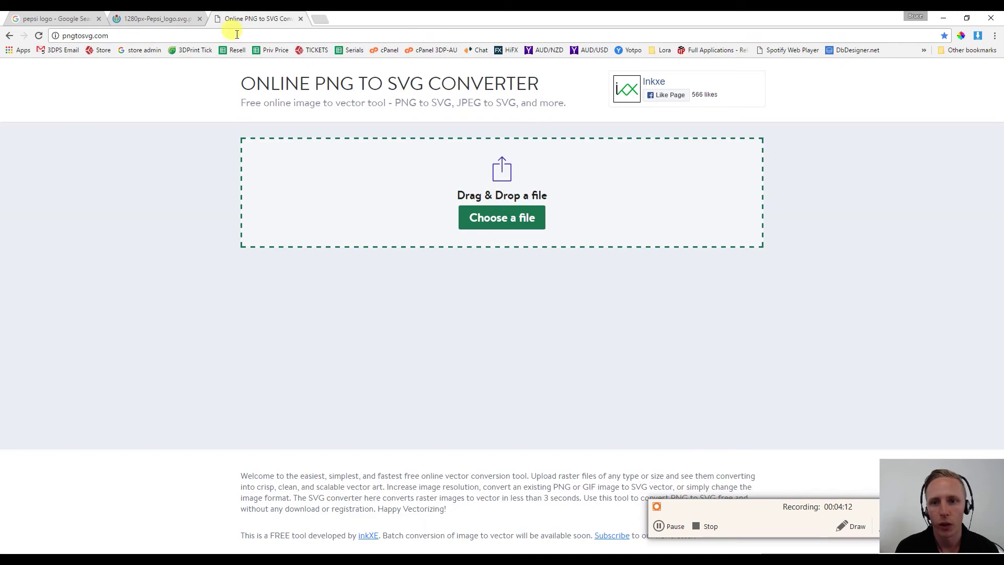
click(126, 35)
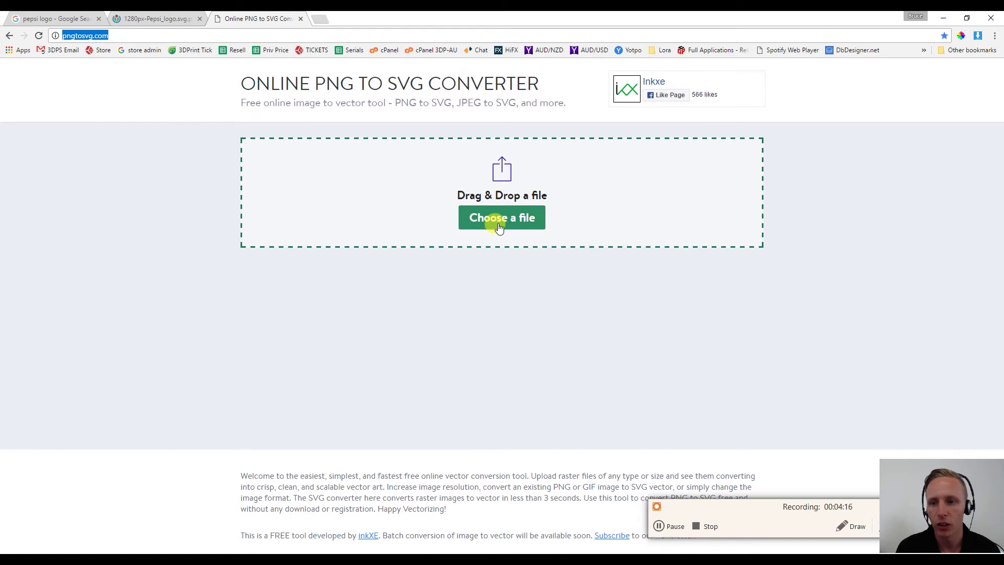
click(477, 234)
right_click(304, 262)
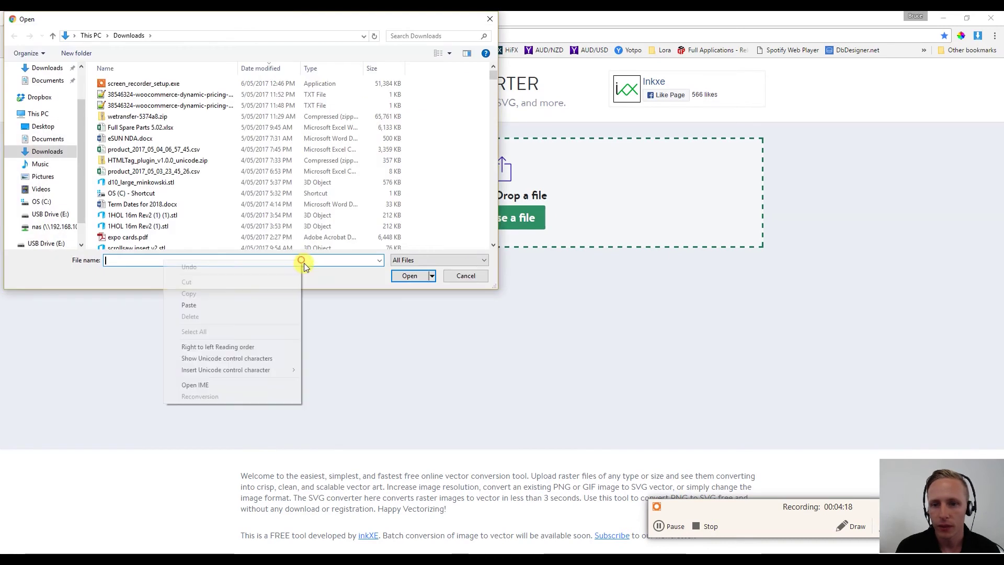
click(231, 306)
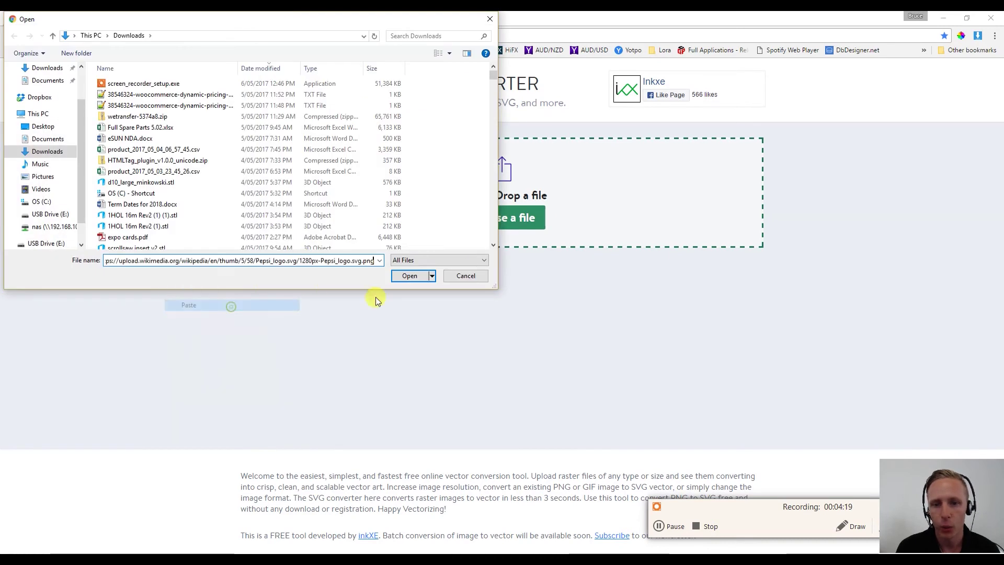
click(411, 276)
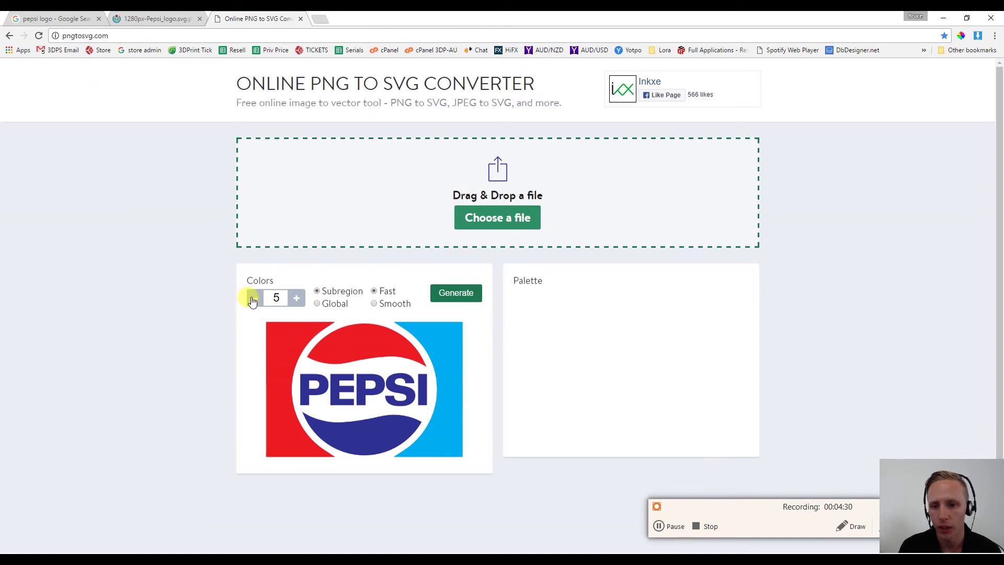
Step: Regenerate the vector with 4 colours and download it as pepsi.svg
click(252, 300)
click(447, 294)
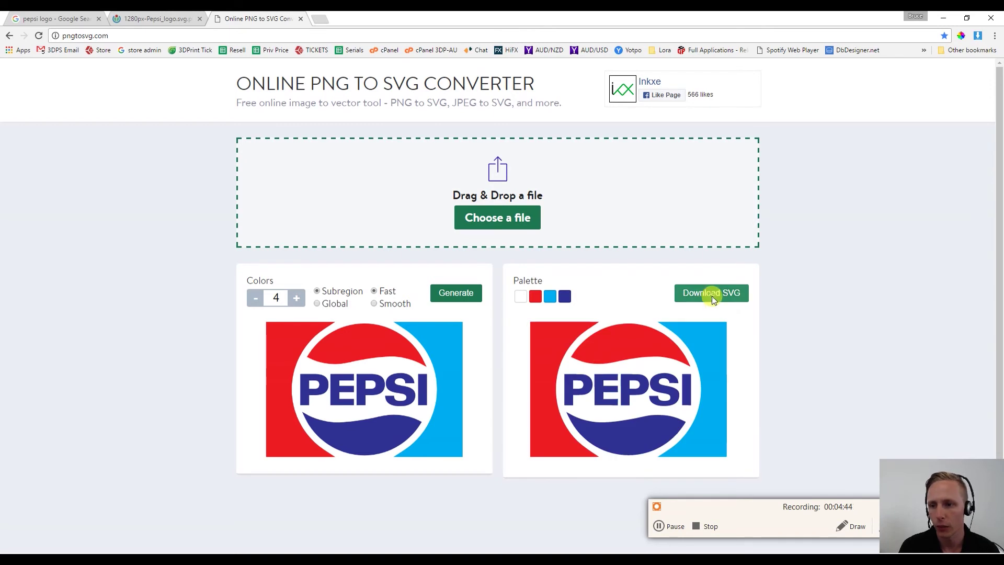
click(712, 294)
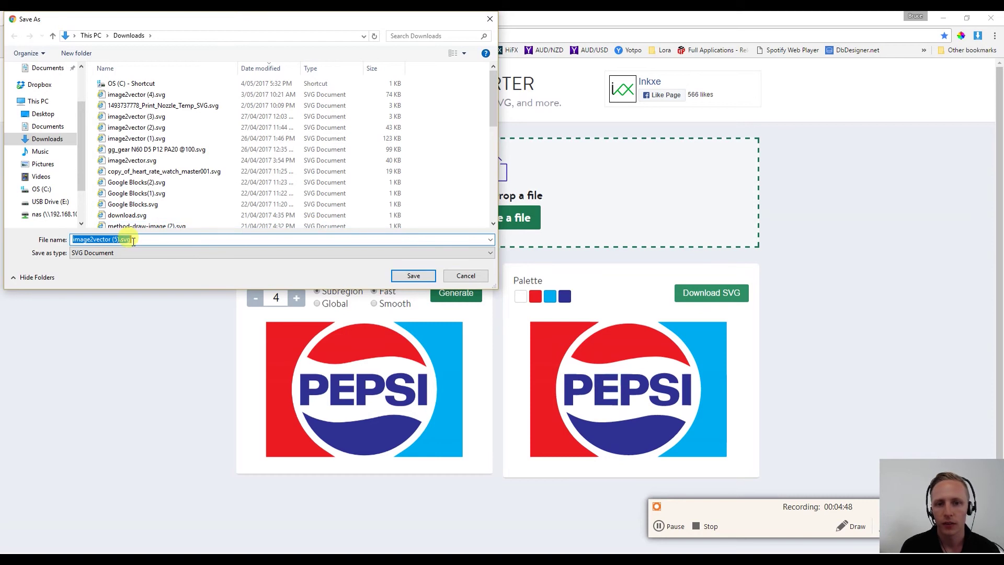
text(pepsi)
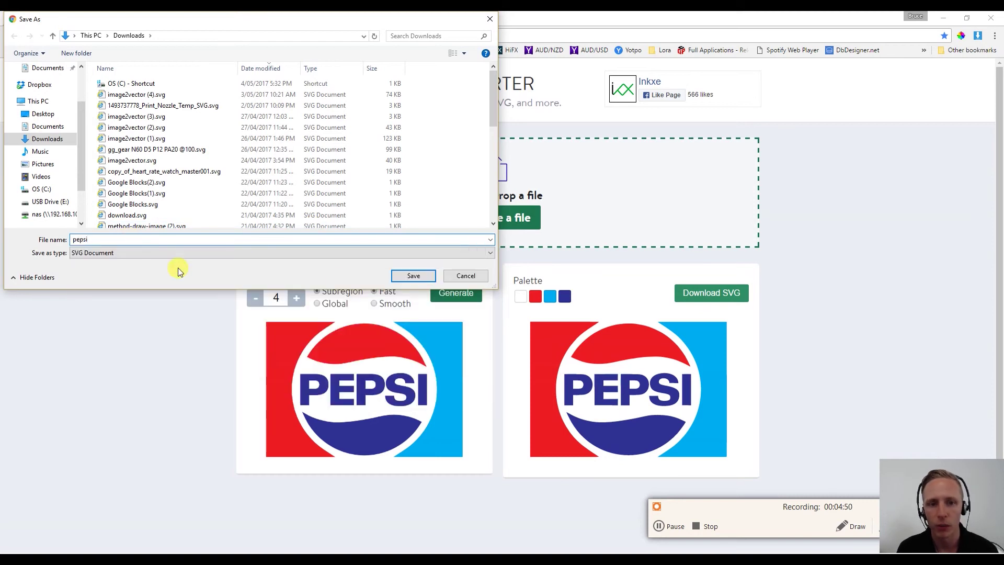
click(409, 275)
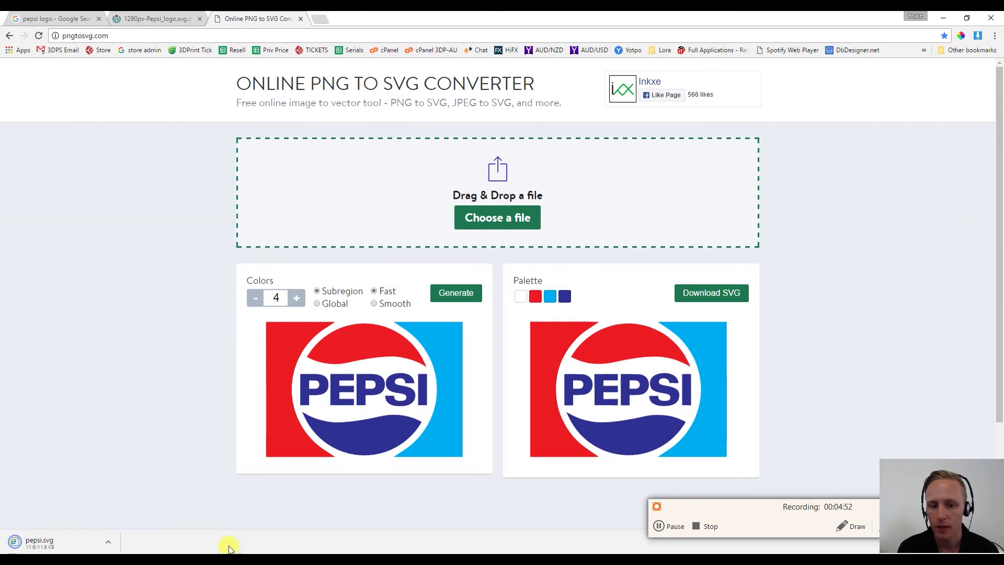
Step: Add pepsi.svg from the Downloads folder as a LaserWeb document
key(alt+Tab)
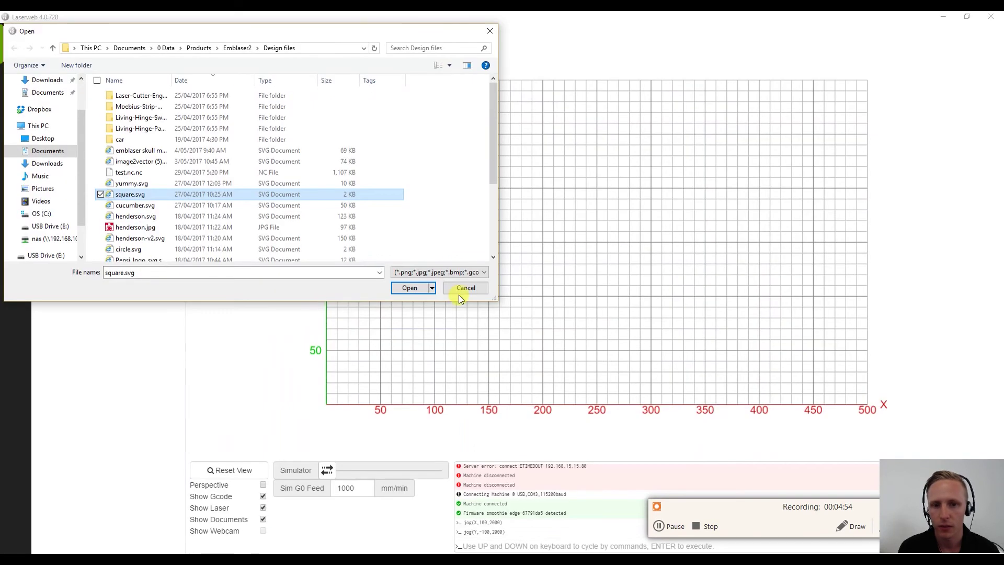
click(42, 163)
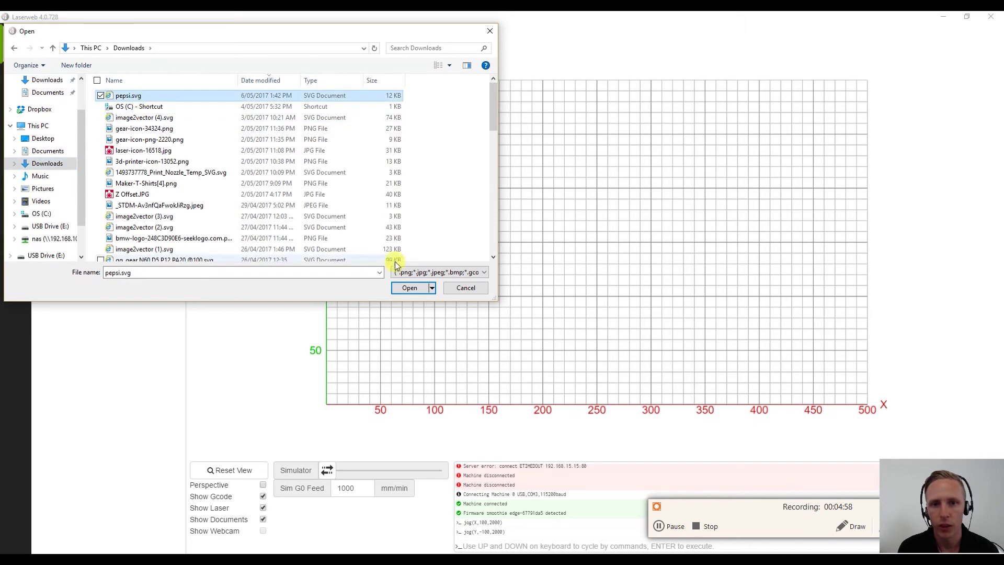
click(413, 288)
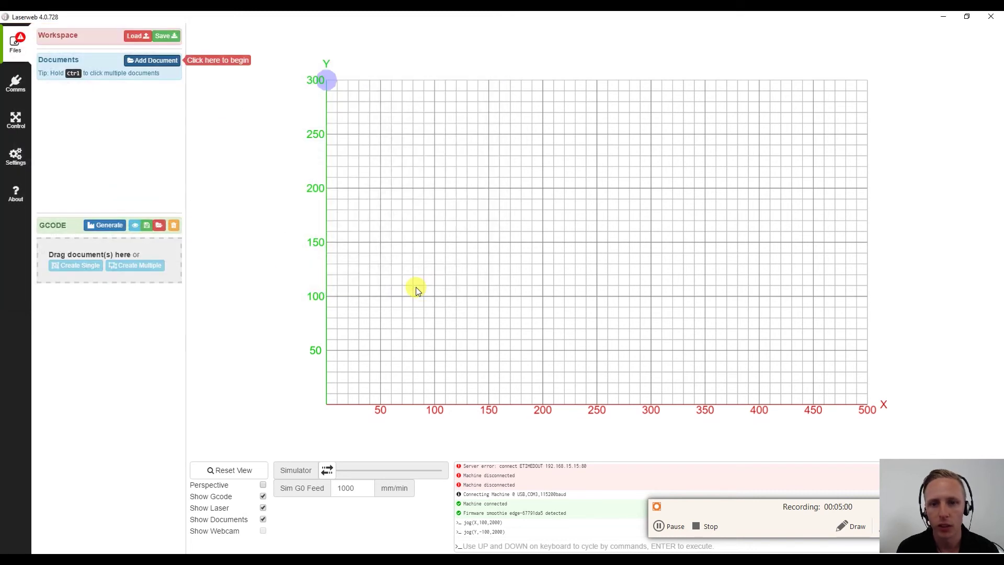
Step: Add square.svg from the Design files folder as a second document
click(153, 62)
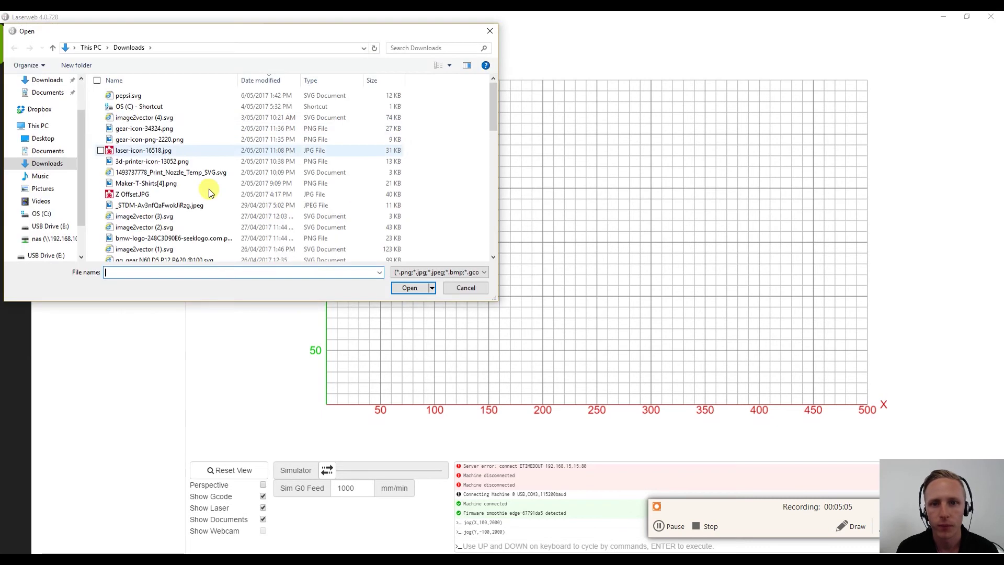
click(150, 120)
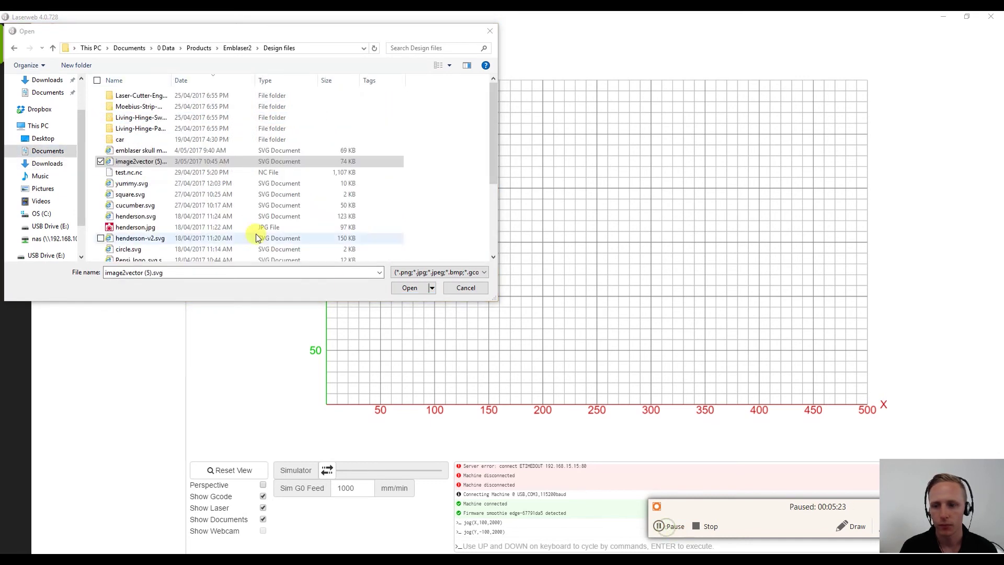
click(124, 196)
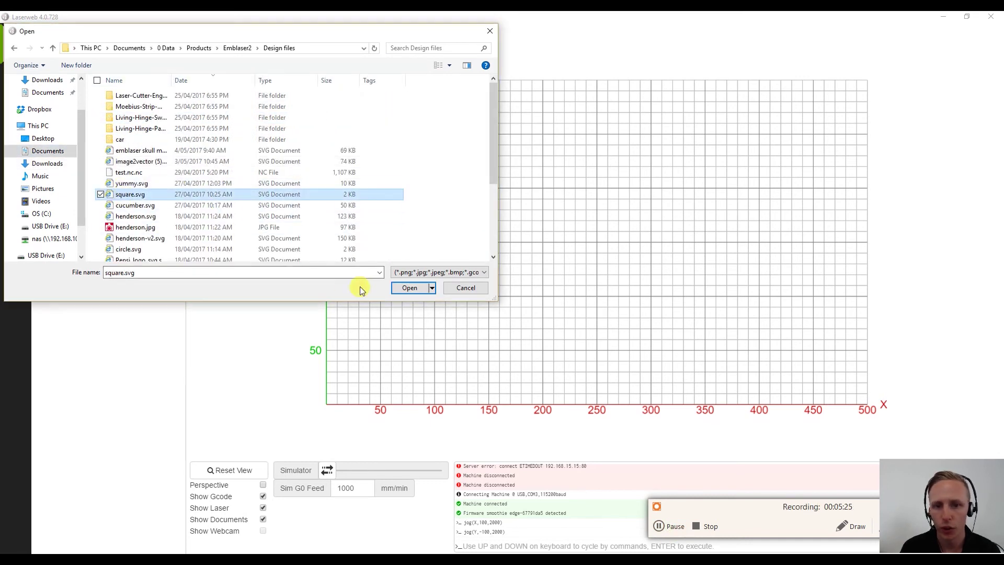
click(419, 290)
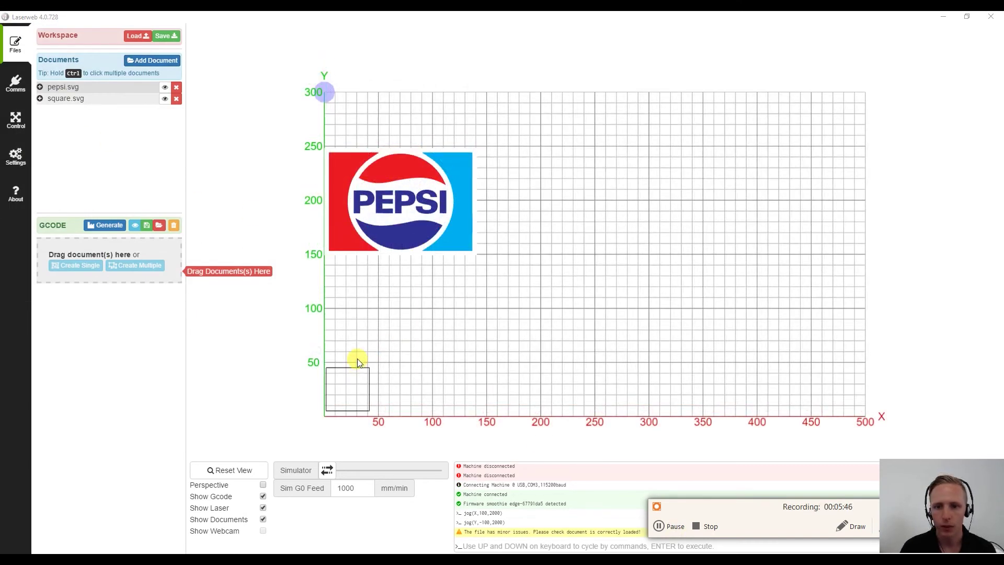
Step: Move the square up onto the logo and check the Pepsi logo's width of 141.1
click(358, 369)
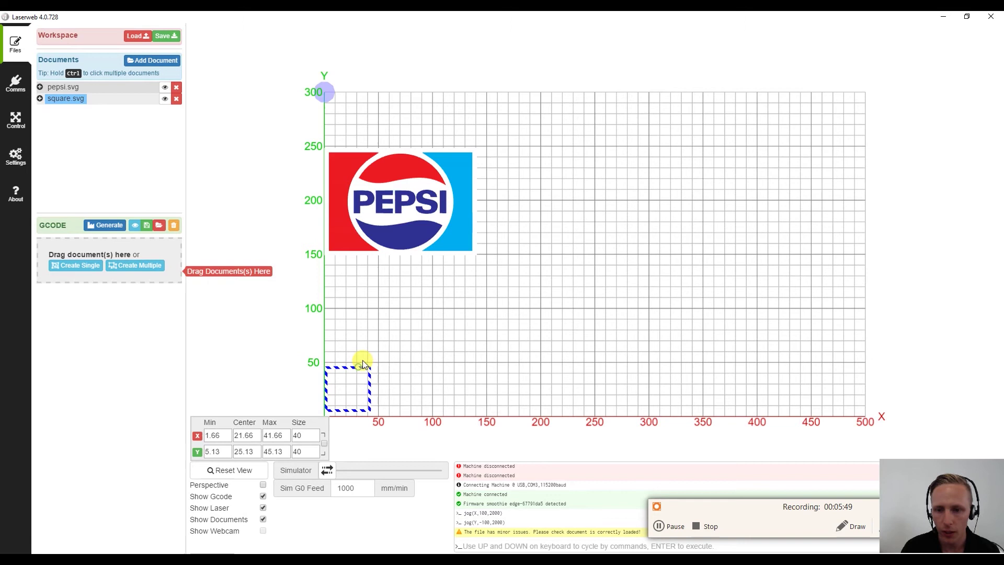
drag(363, 359, 358, 213)
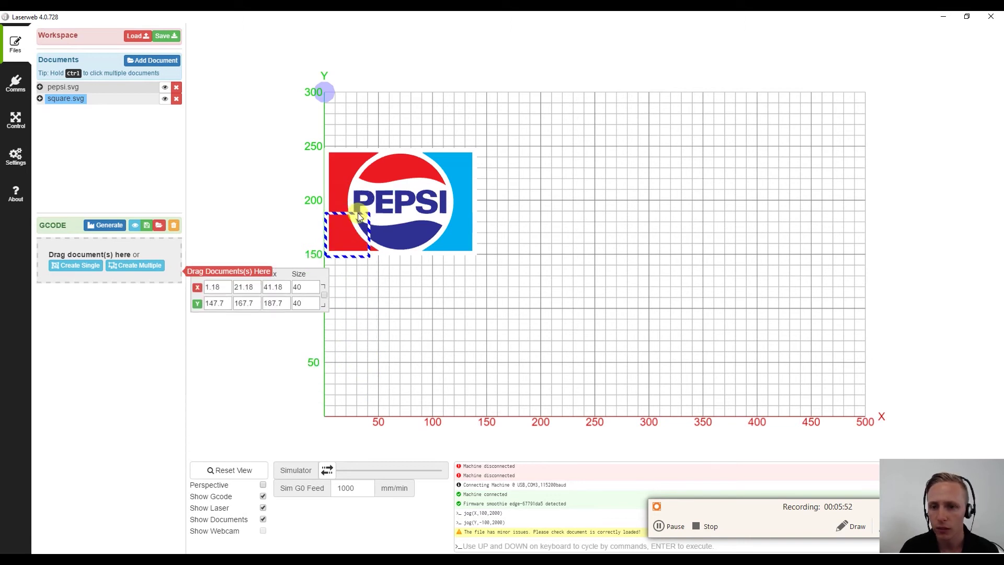
click(428, 214)
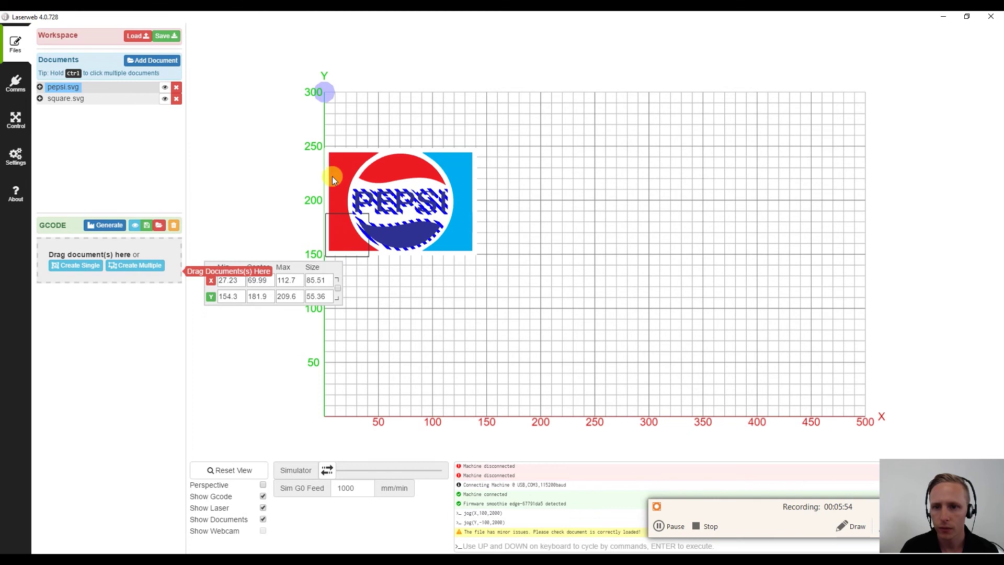
click(52, 88)
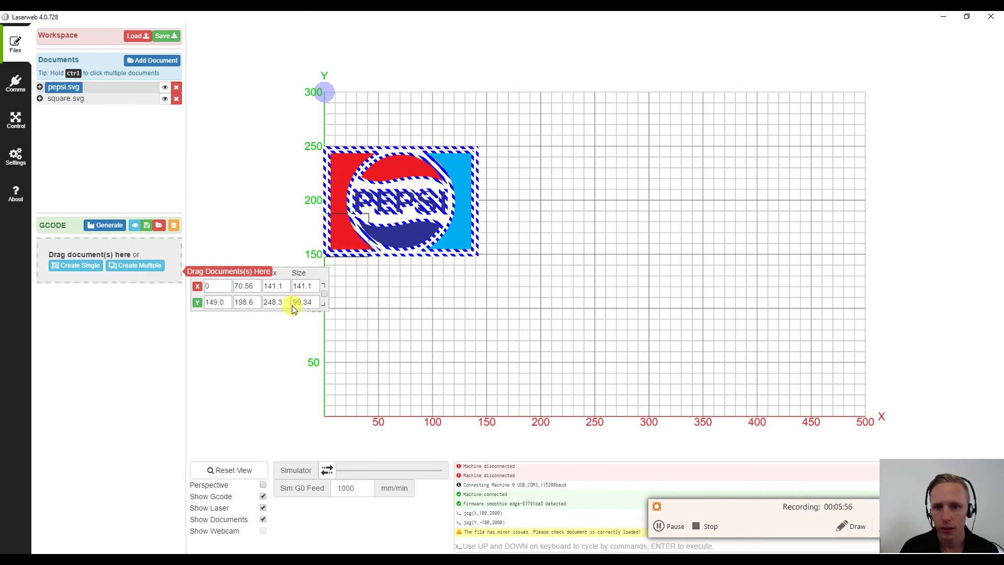
double_click(303, 286)
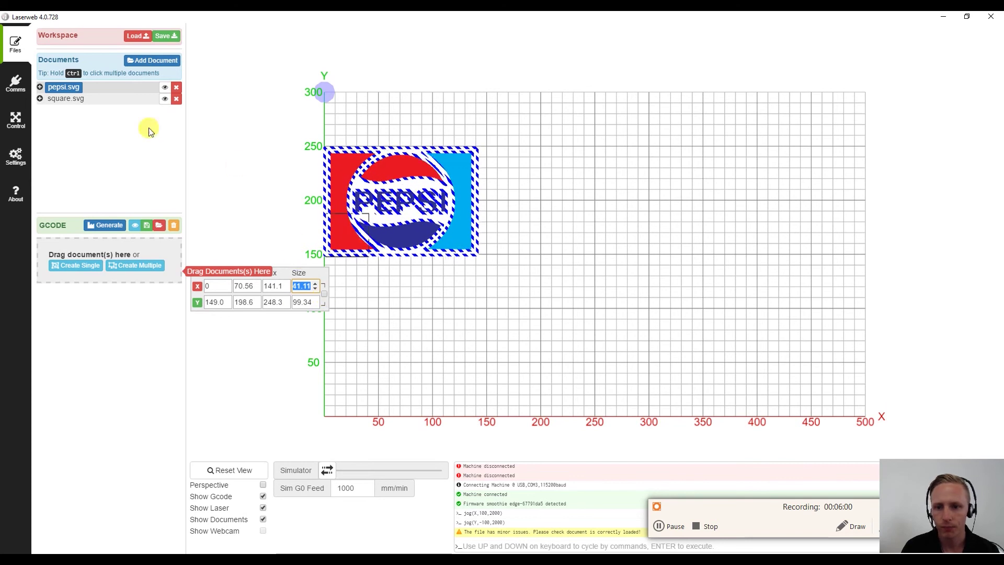
Step: Resize the square to 141.11 × 99 and position it exactly around the Pepsi logo
click(59, 99)
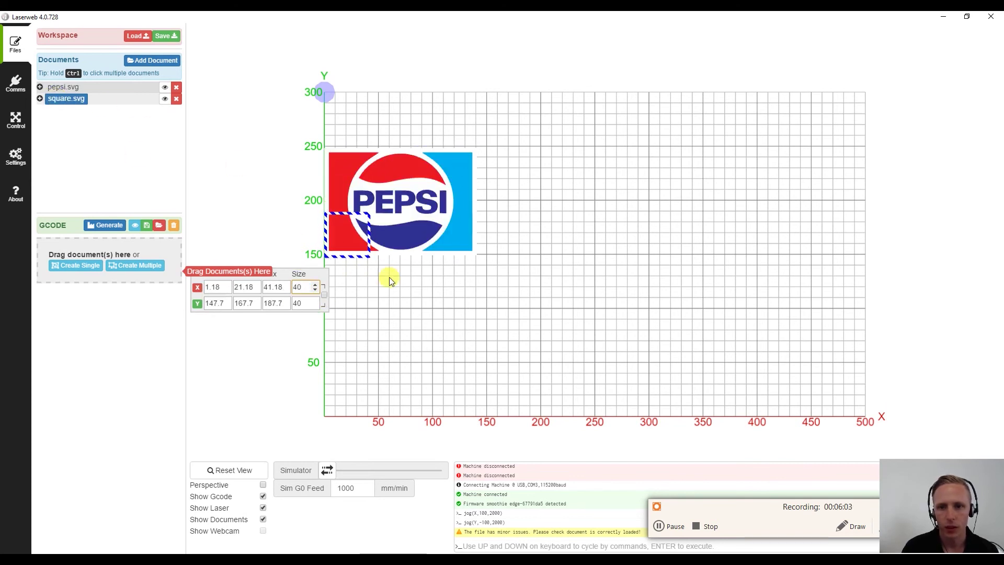
click(303, 287)
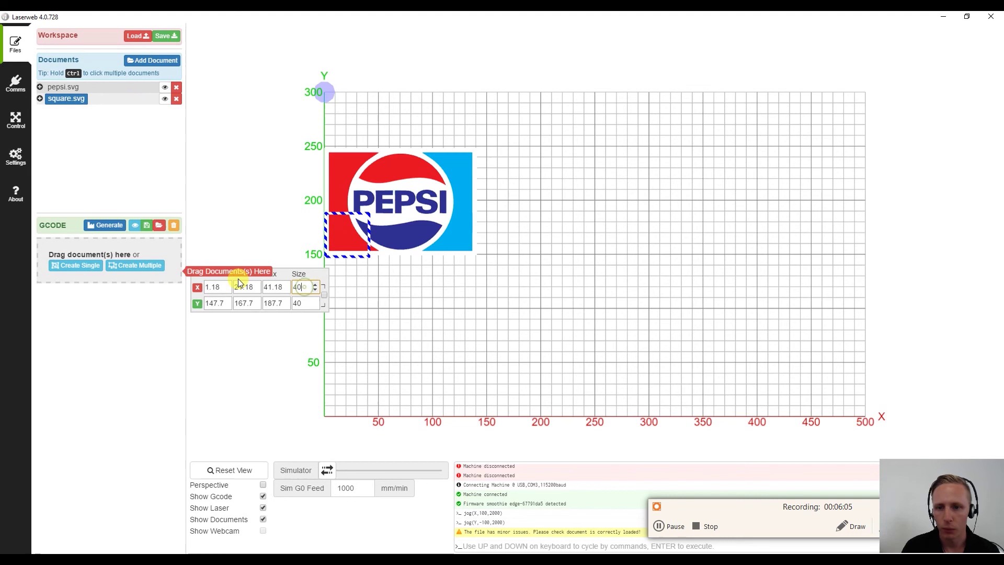
key(ctrl+a)
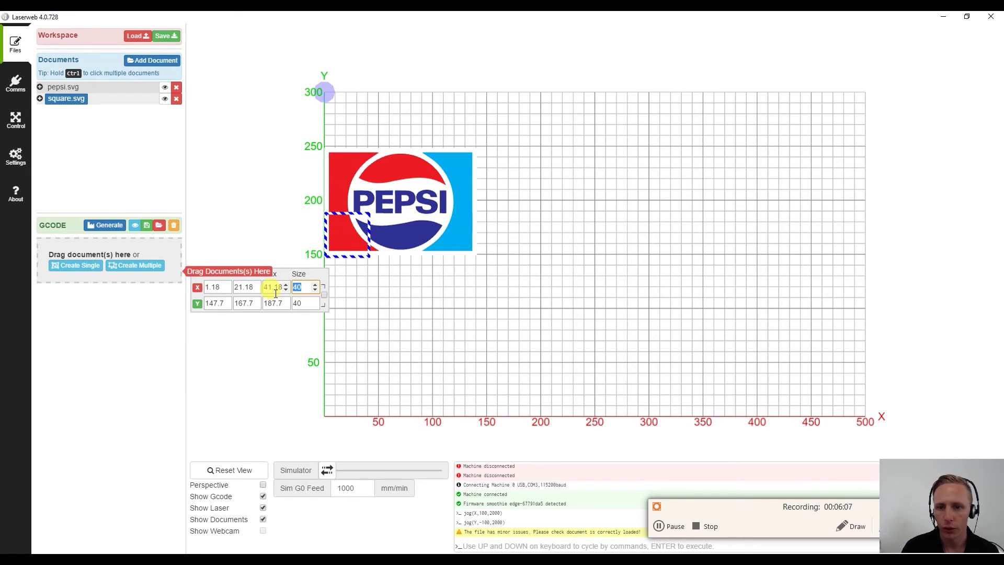
text(141.11)
click(307, 309)
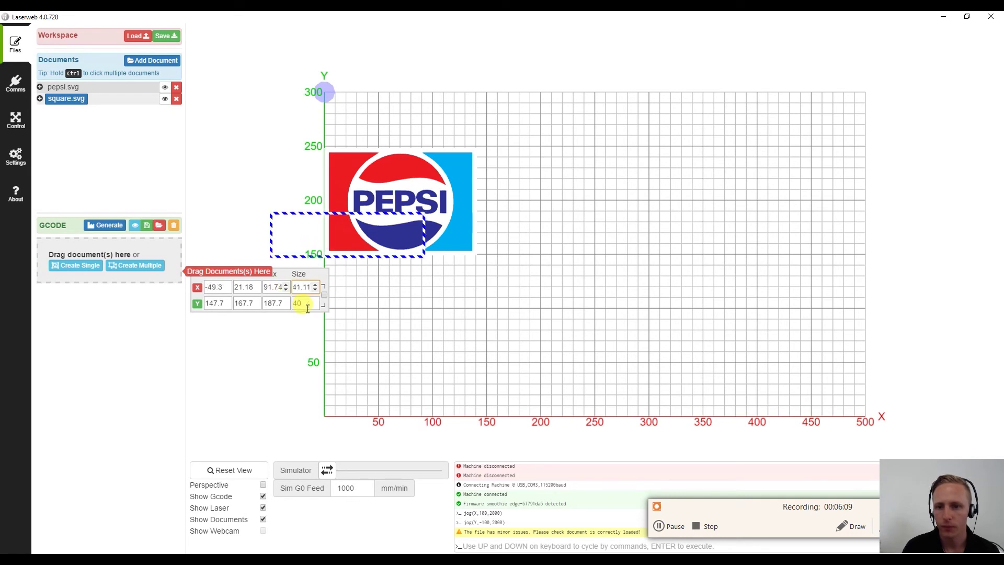
key(ctrl+a)
text(99)
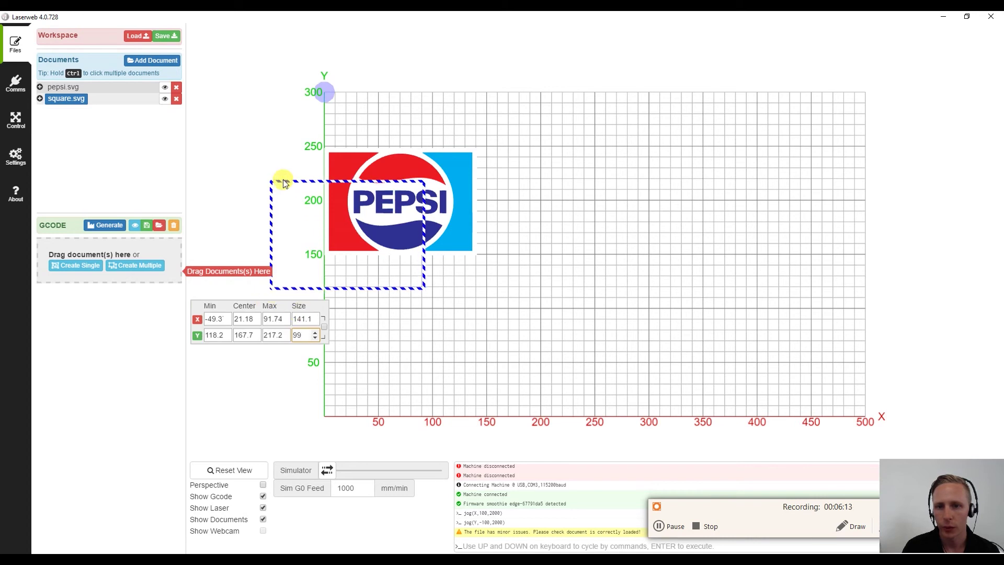
drag(284, 183, 338, 148)
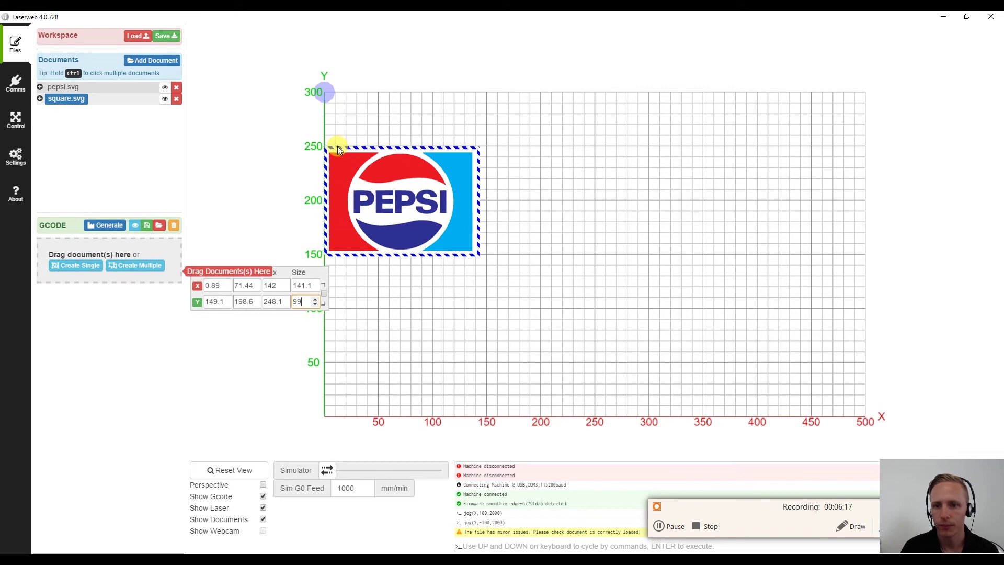
click(67, 99)
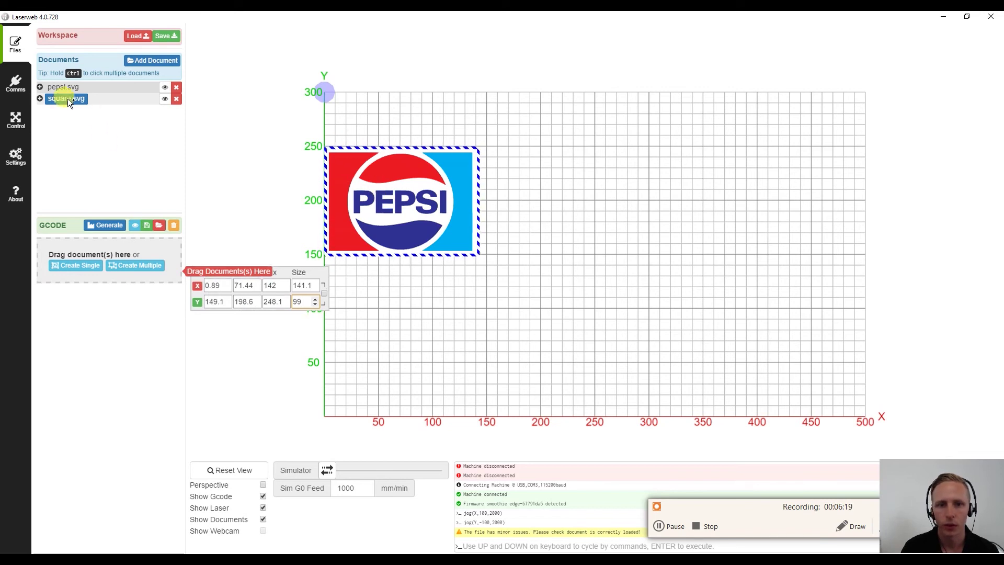
Step: Create a Laser Cut operation from square.svg and name it 'cut'
drag(68, 98, 101, 276)
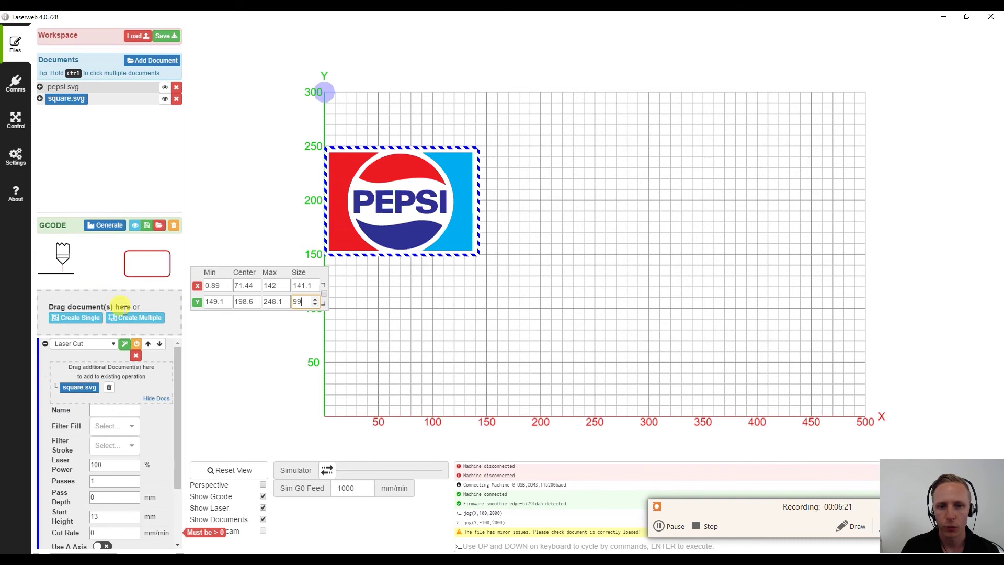
scroll(164, 354, down, 1)
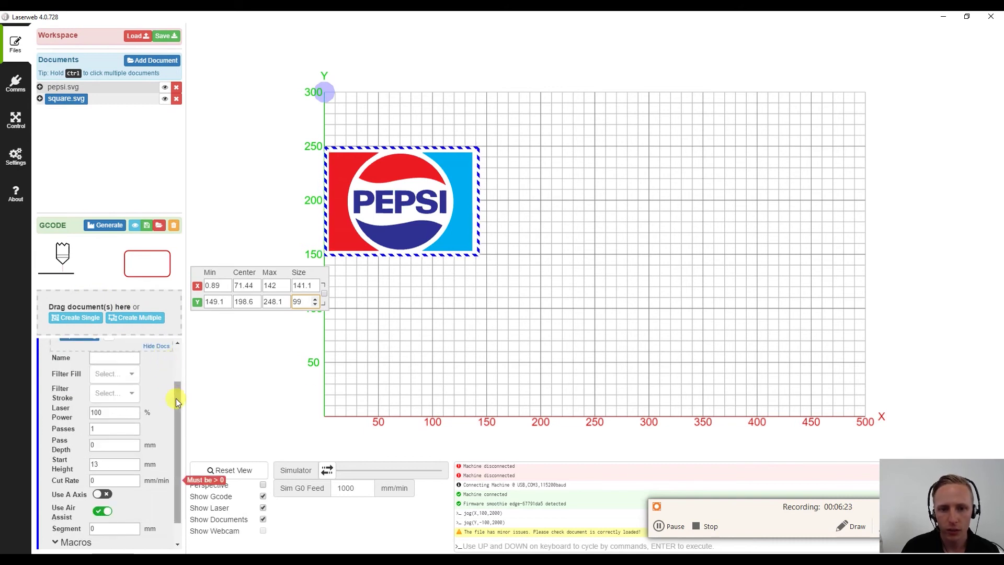
scroll(177, 370, up, 1)
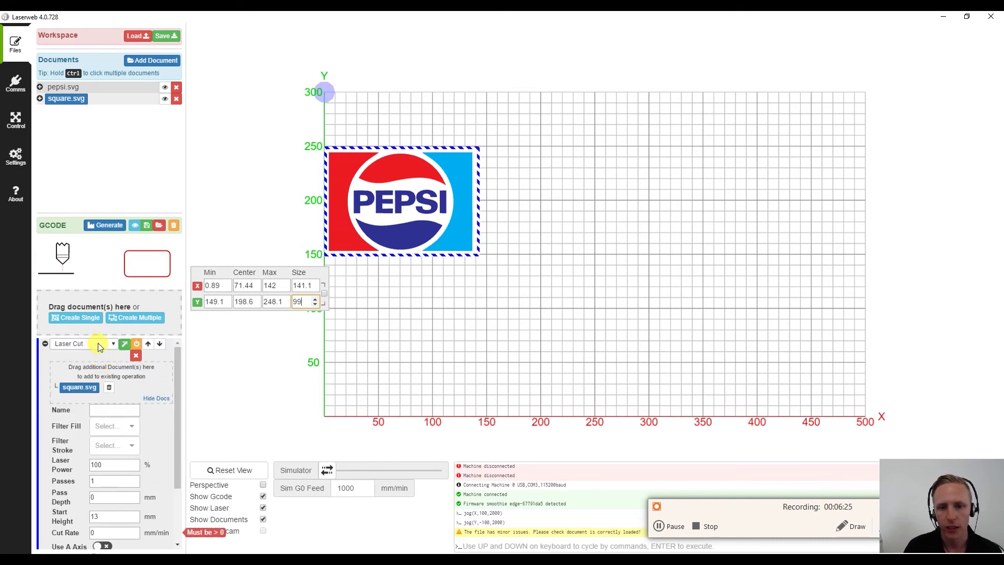
click(100, 346)
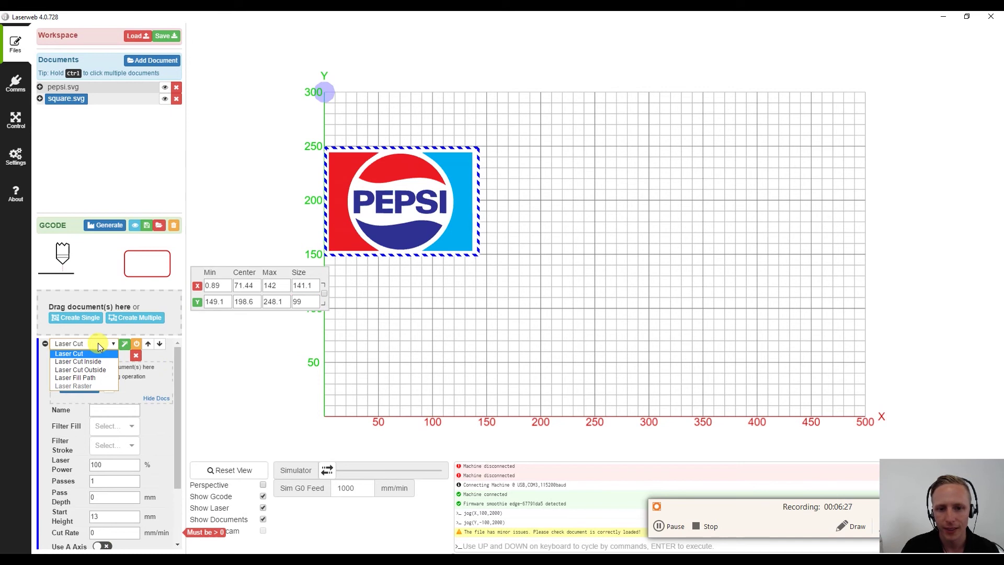
click(100, 347)
click(121, 410)
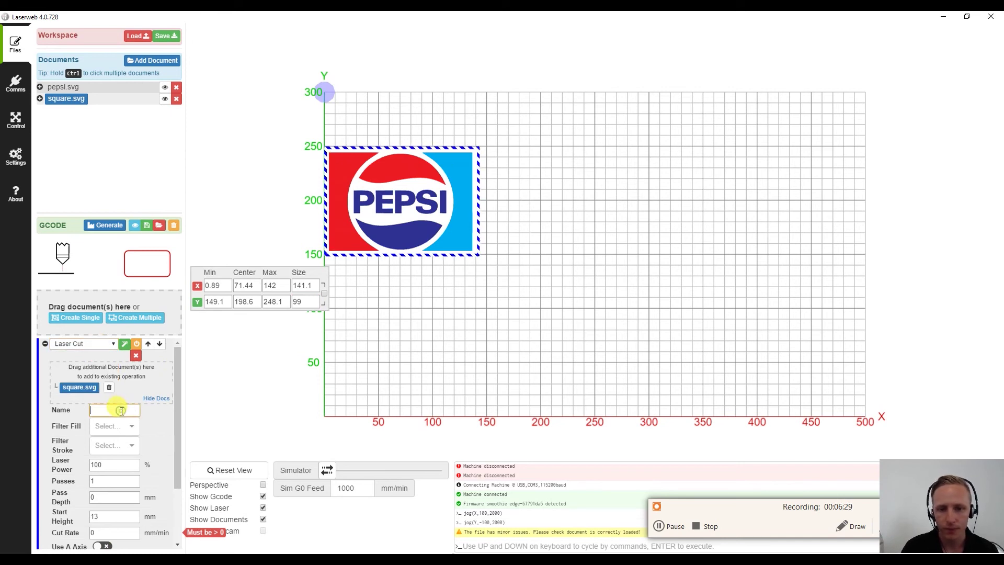
text(cut)
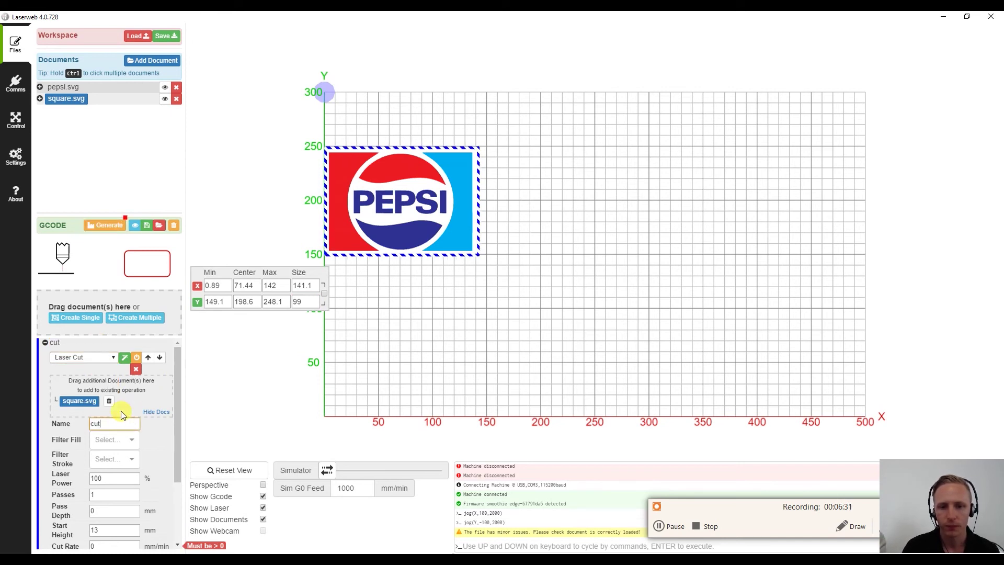
Step: Set the cut operation to 3 passes, 13 mm start height and 300 mm/min, then collapse it
double_click(97, 478)
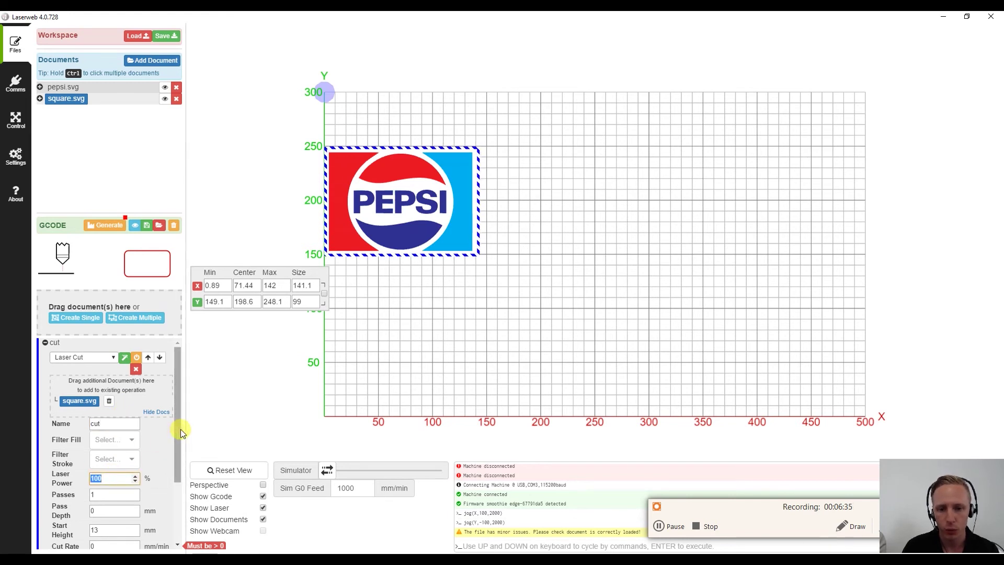
drag(181, 429, 170, 471)
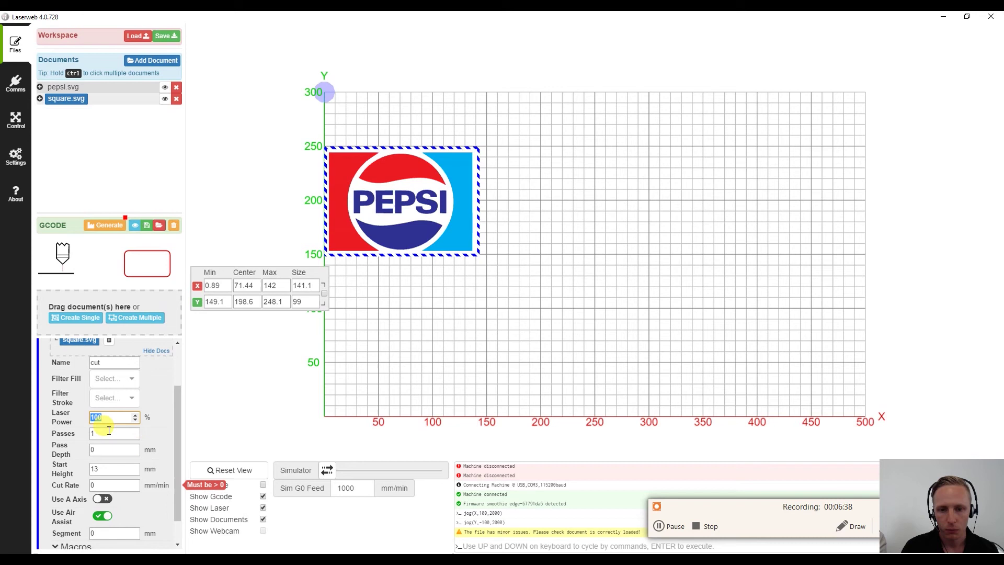
double_click(109, 432)
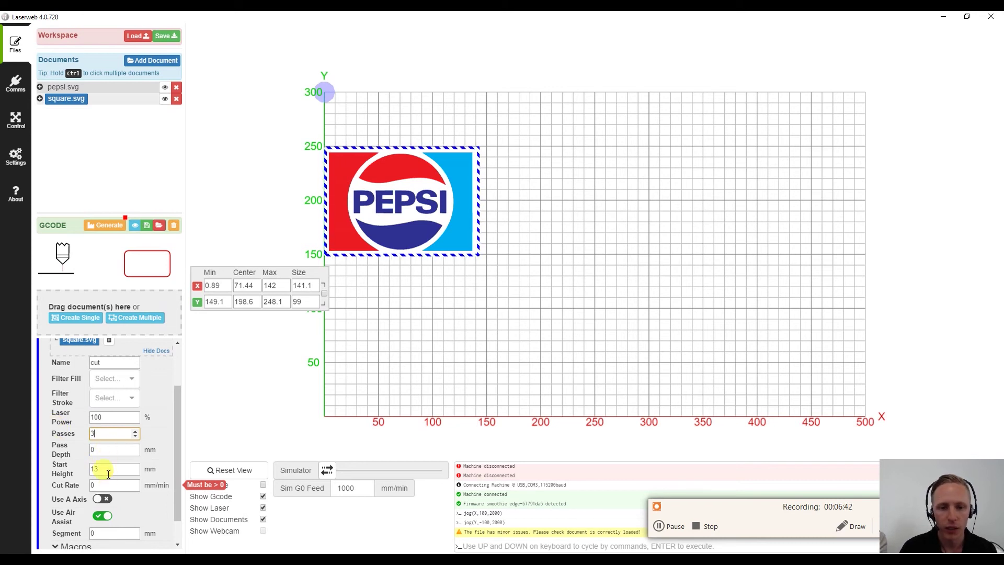
double_click(110, 469)
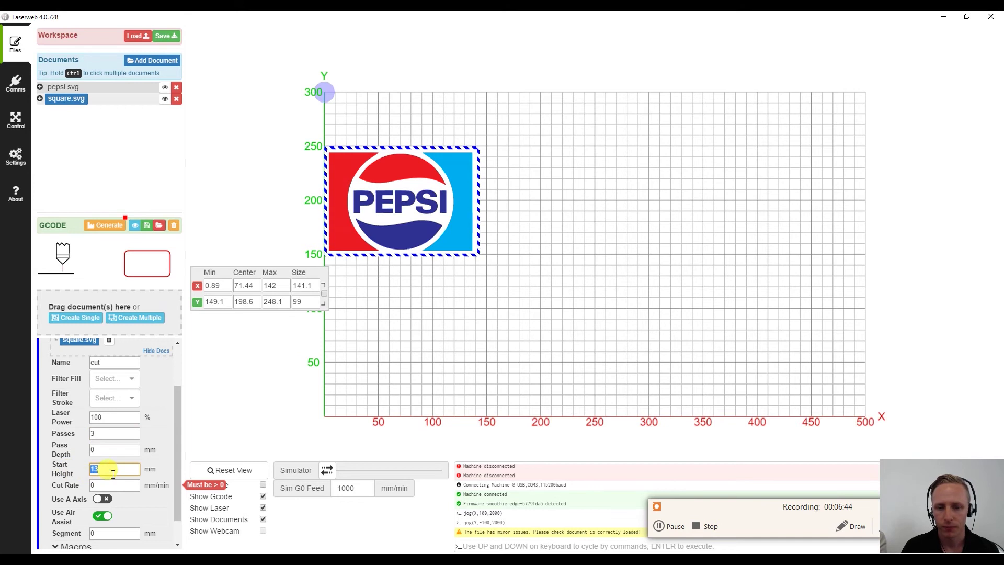
click(661, 527)
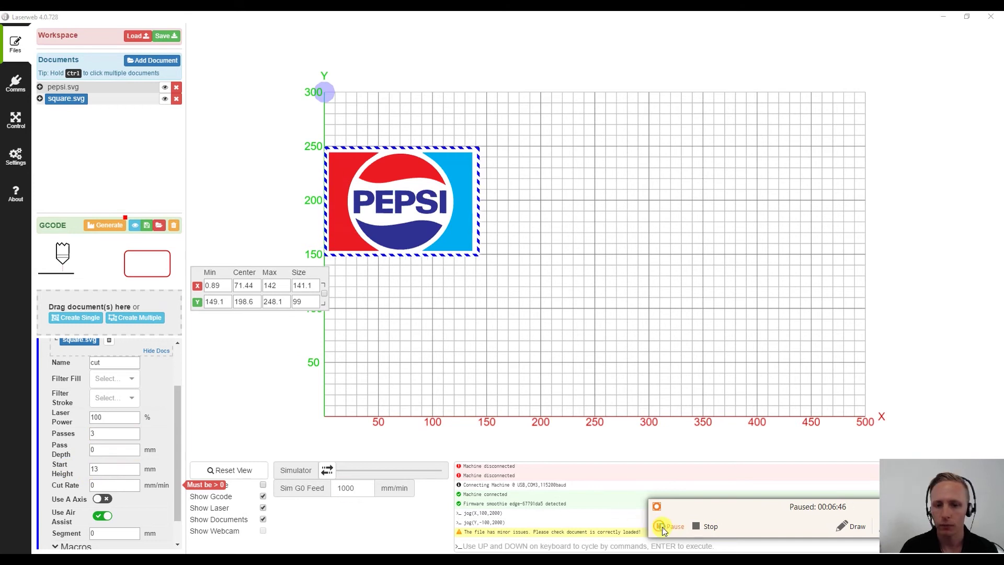
click(661, 527)
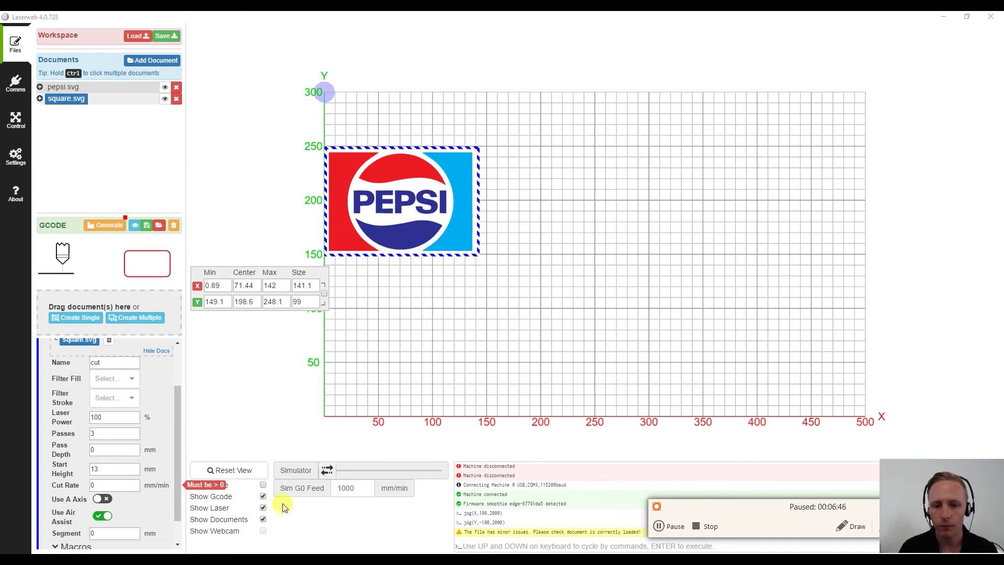
click(104, 473)
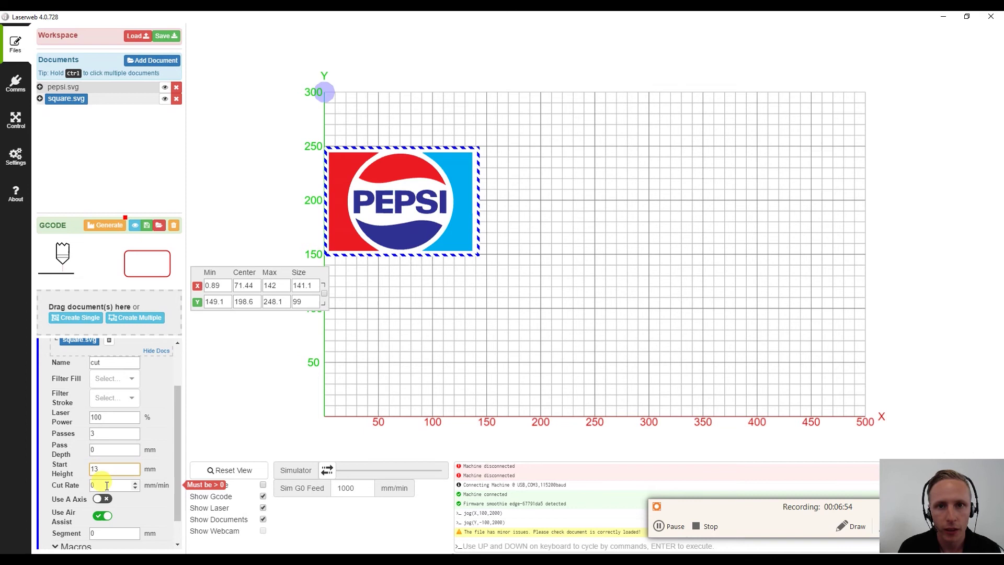
double_click(107, 485)
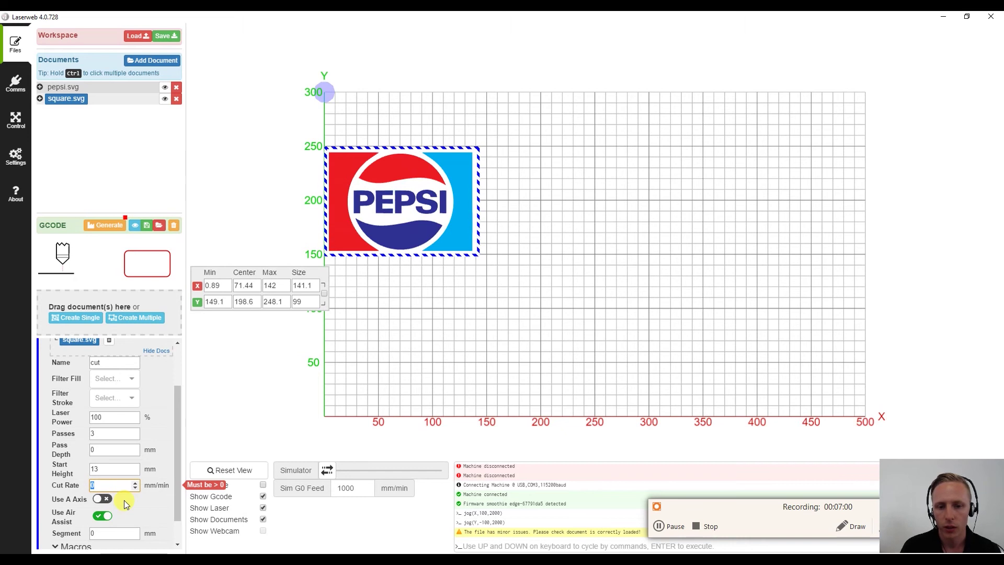
text(300)
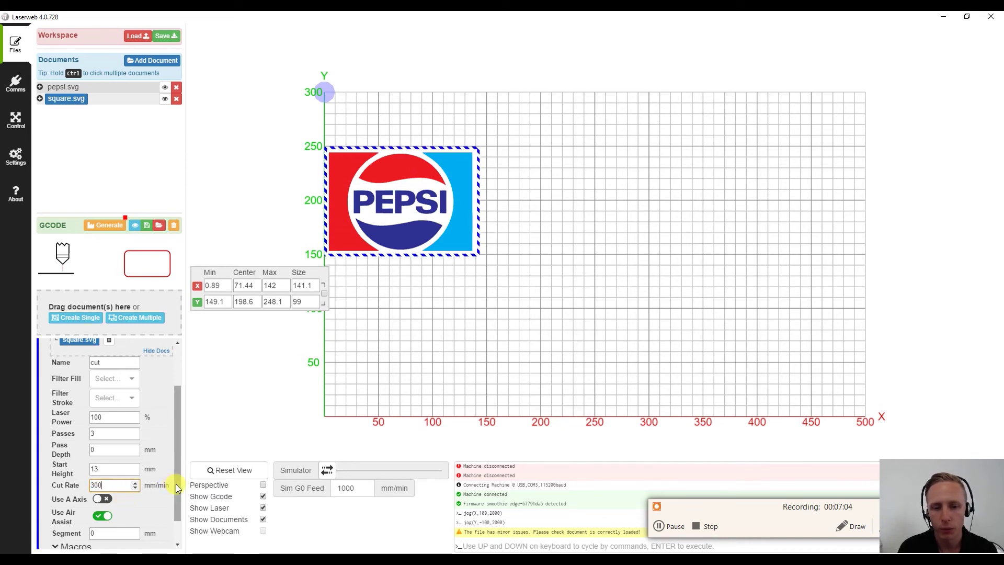
drag(175, 485, 149, 500)
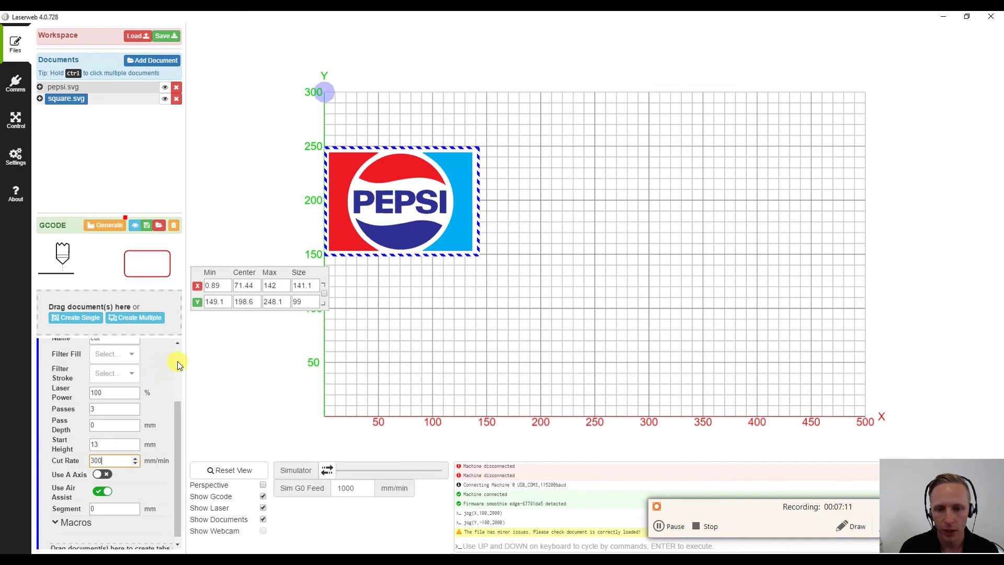
scroll(177, 361, up, 2)
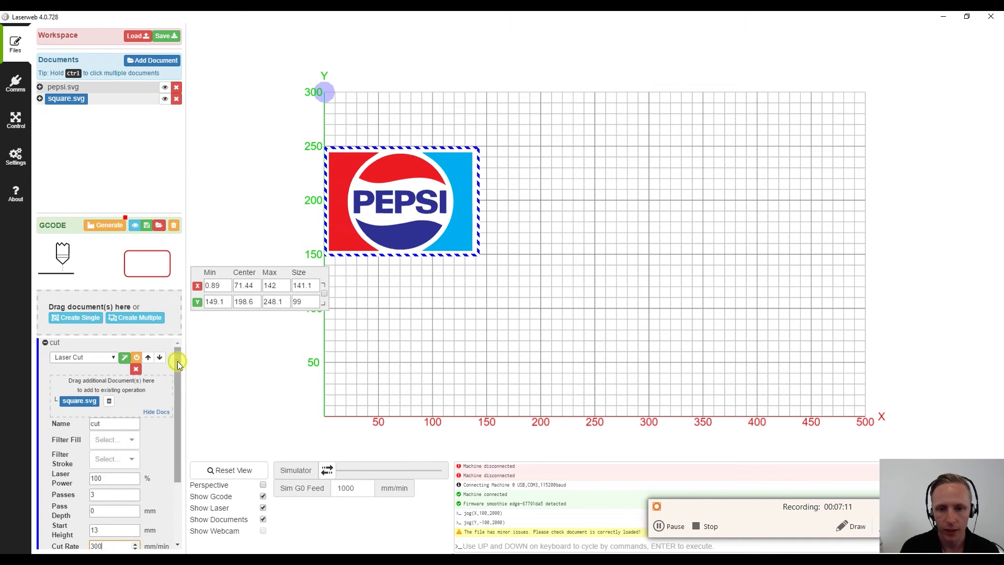
click(45, 342)
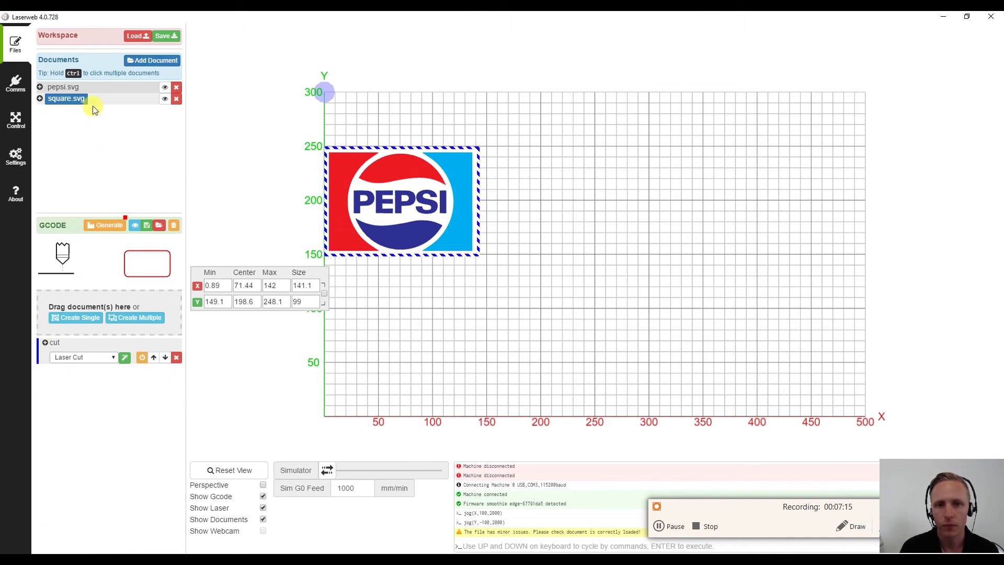
Step: Expand pepsi.svg and toggle each path's visibility off and on to identify the logo parts
click(648, 502)
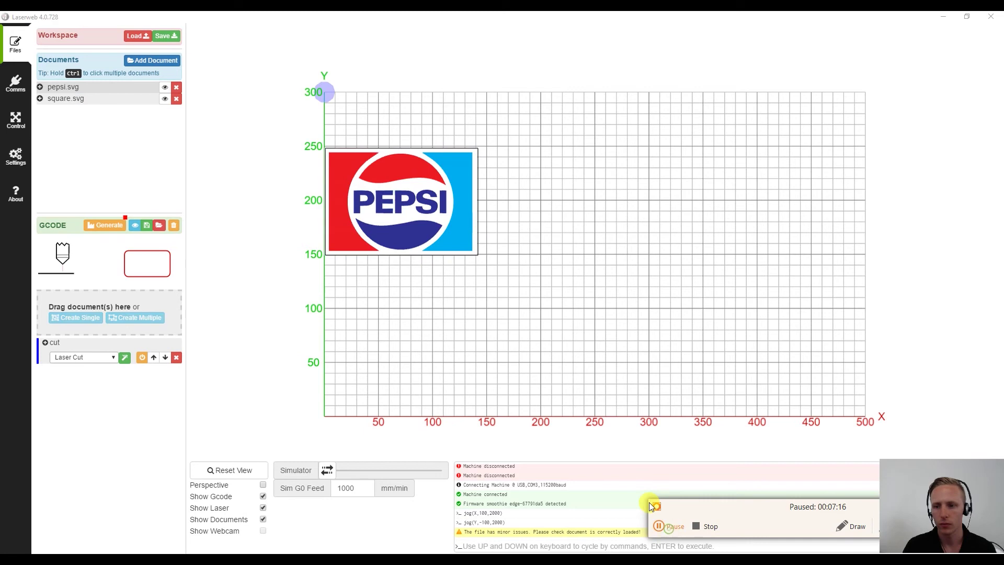
click(41, 88)
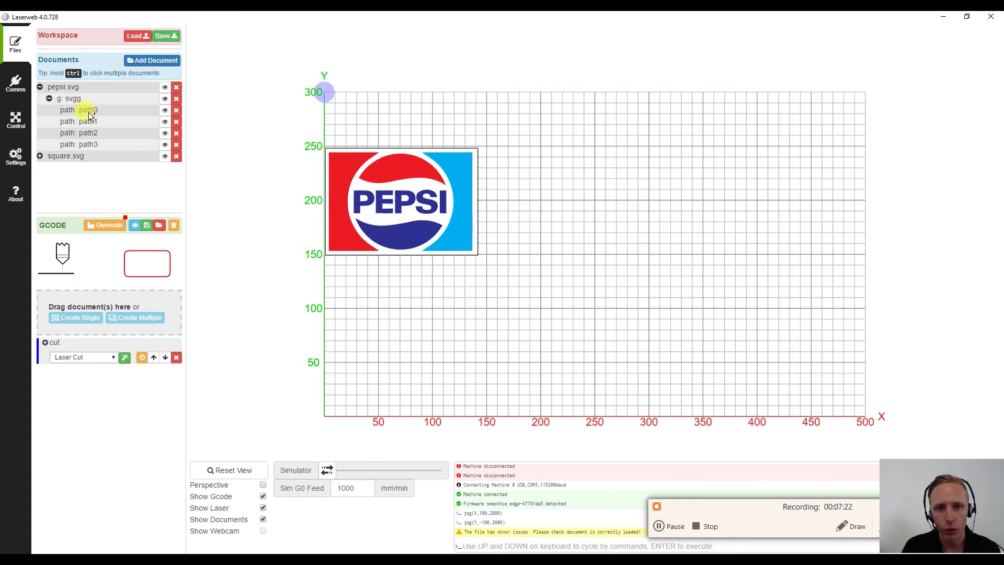
click(165, 111)
click(165, 122)
click(164, 133)
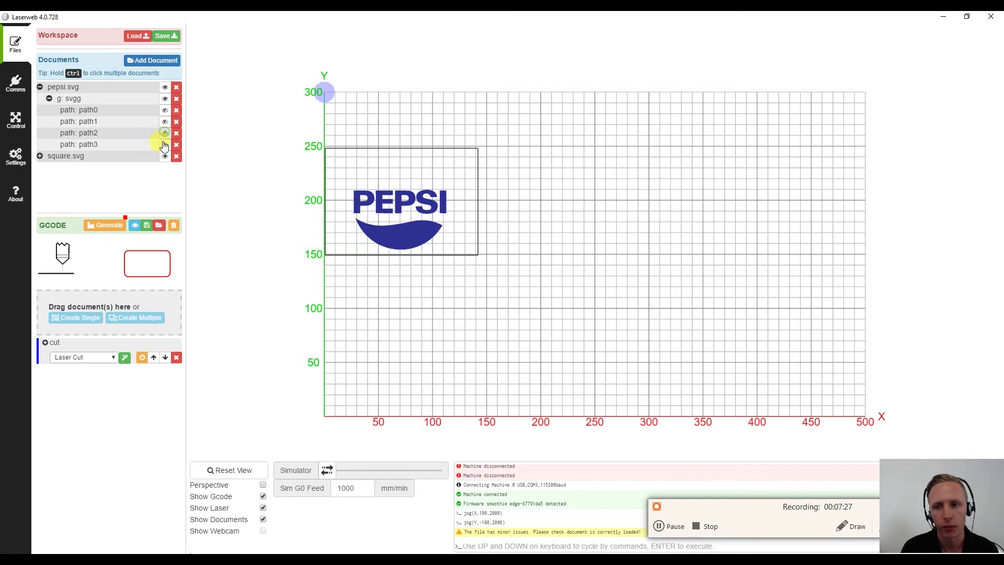
click(165, 145)
click(165, 146)
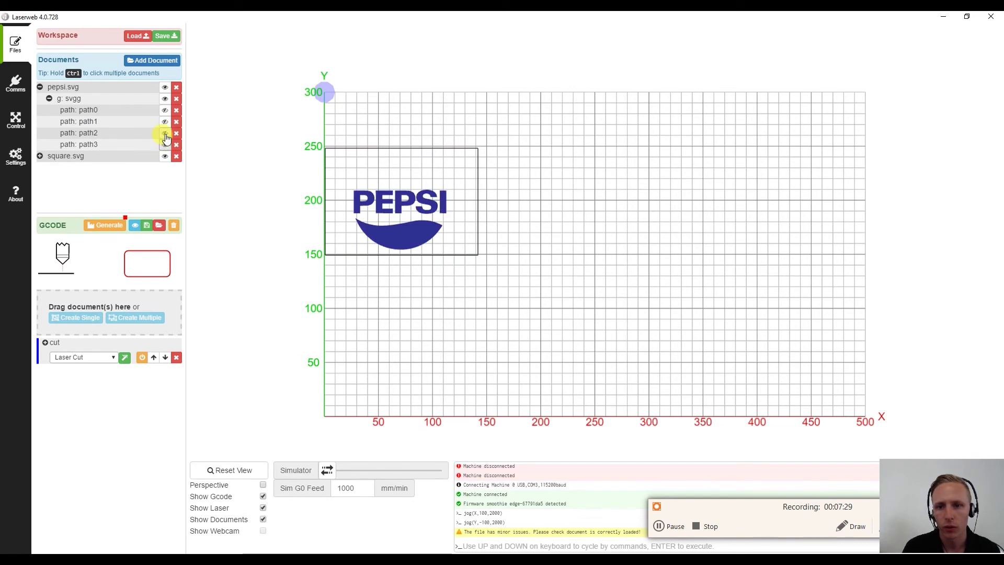
click(166, 134)
click(165, 122)
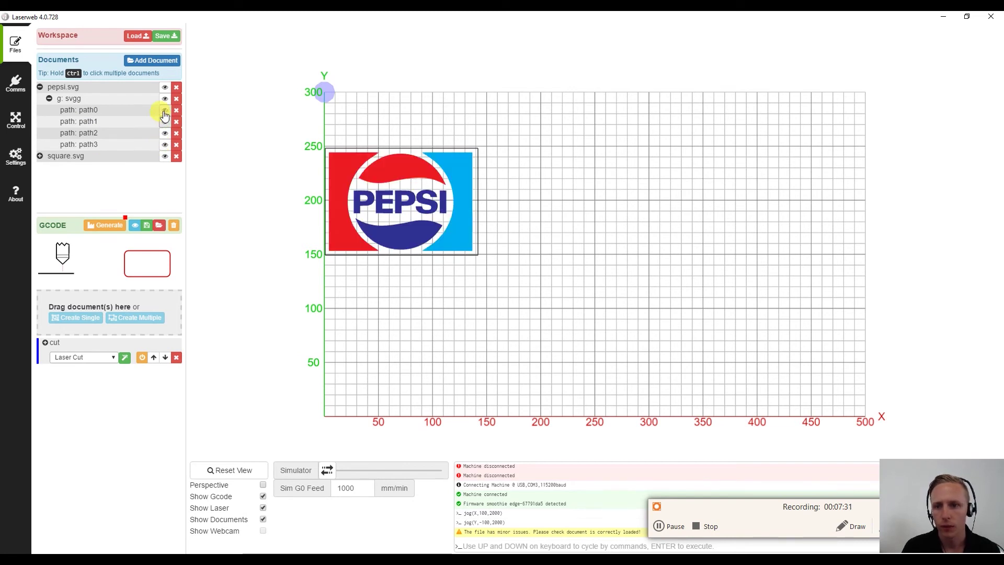
click(164, 111)
Step: Isolate the white background path0 by hiding all other logo paths
click(165, 113)
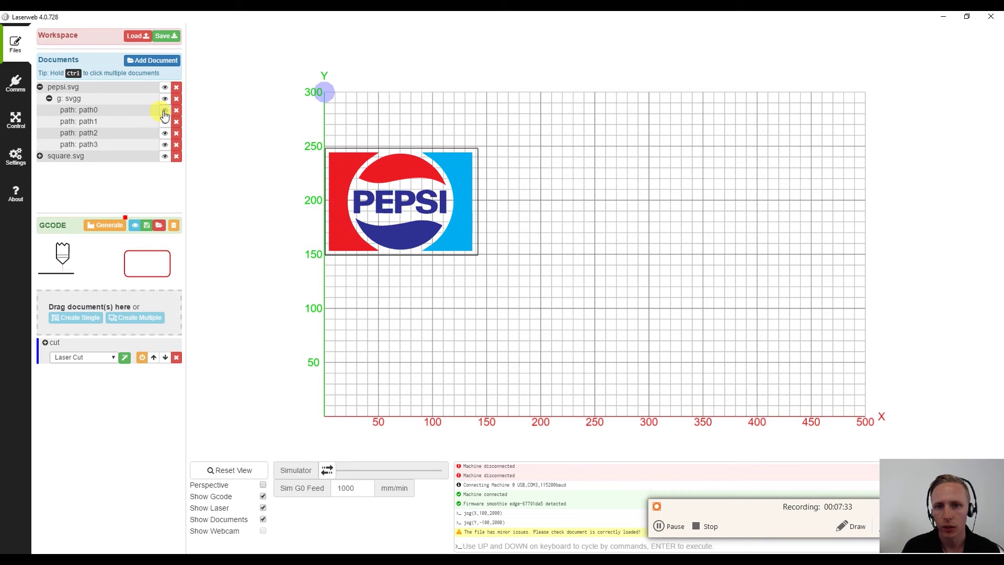
click(164, 144)
click(165, 133)
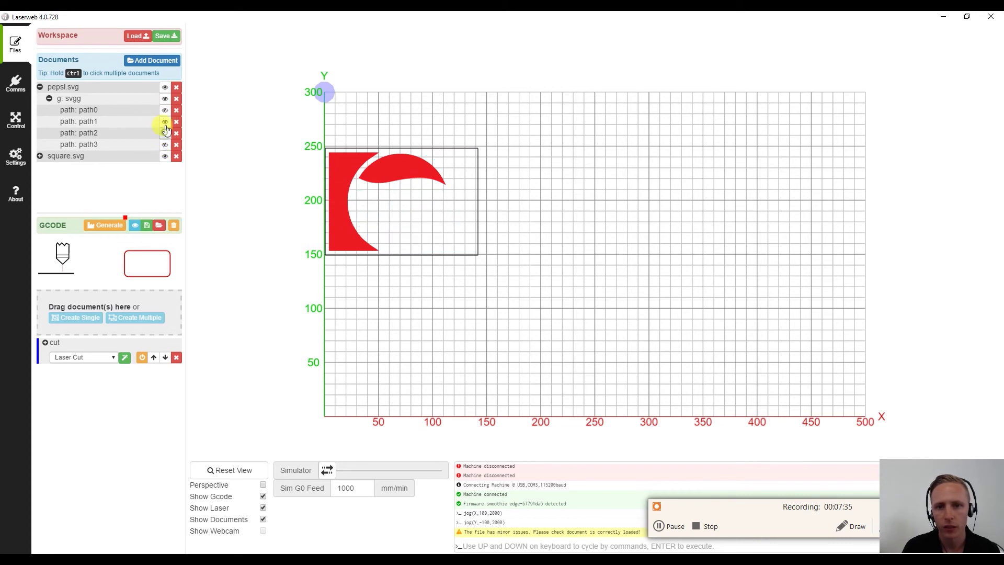
click(165, 121)
click(164, 110)
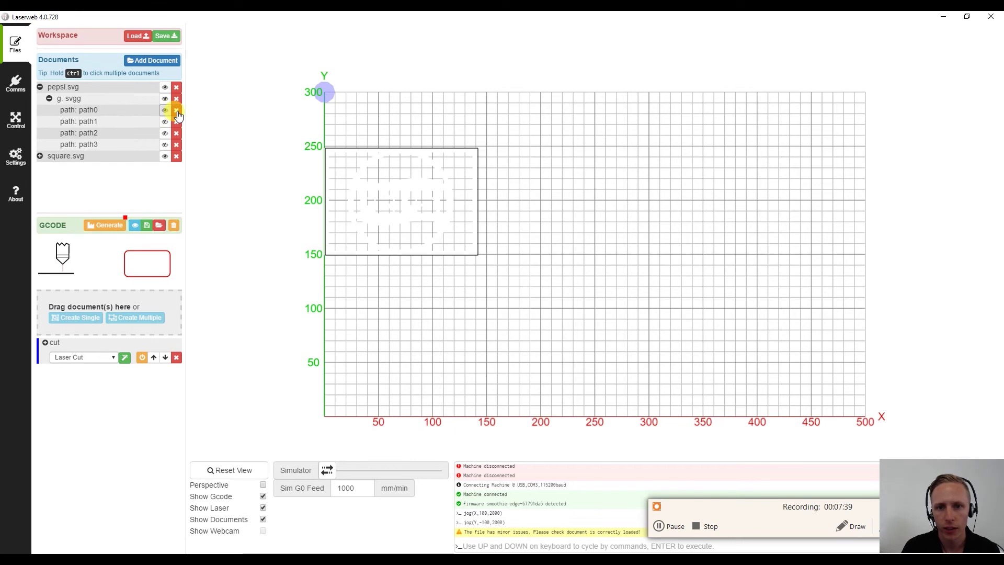
Step: Delete path0, hide path2 and path3, and create a Laser Cut operation from red path1
click(176, 111)
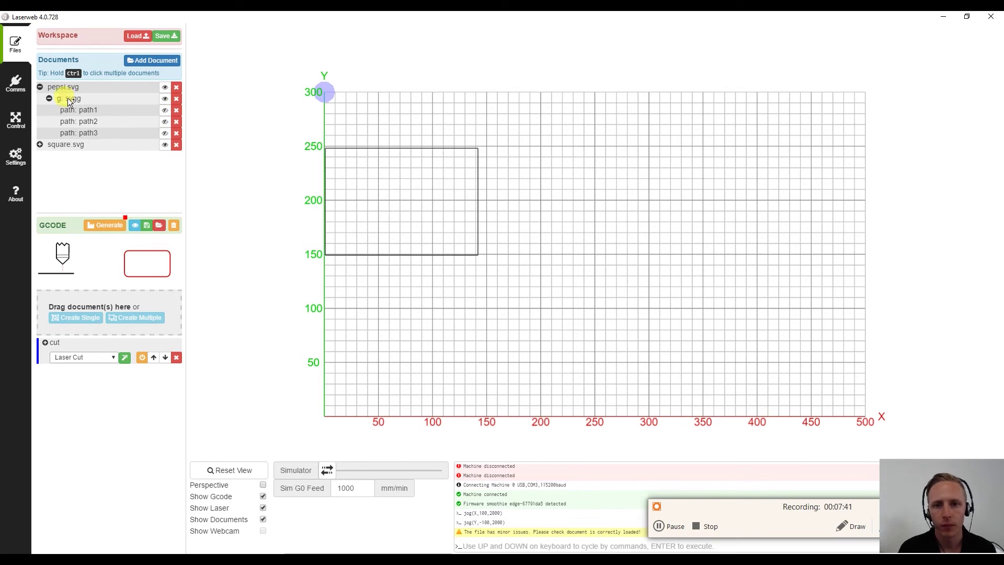
click(89, 131)
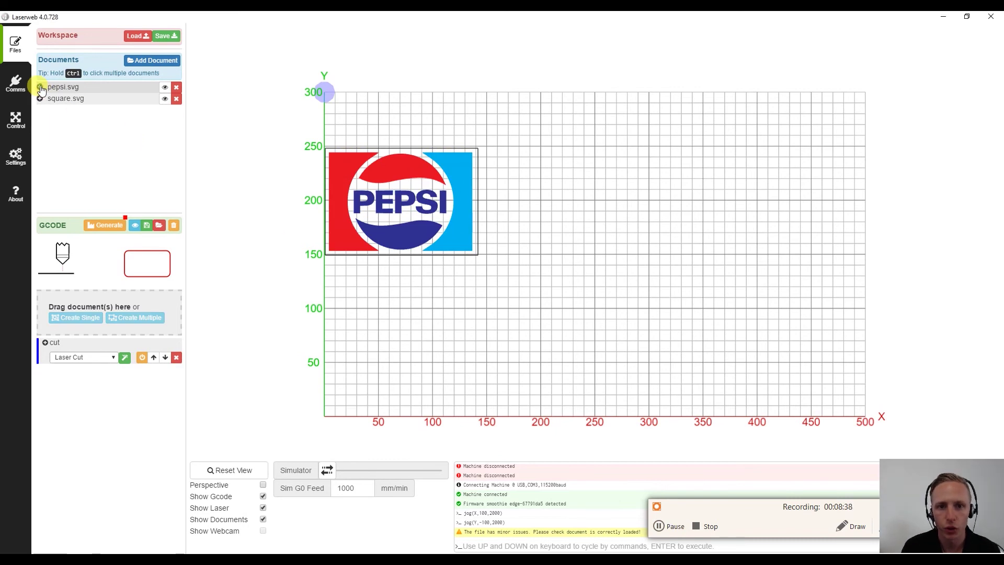
click(41, 87)
click(82, 111)
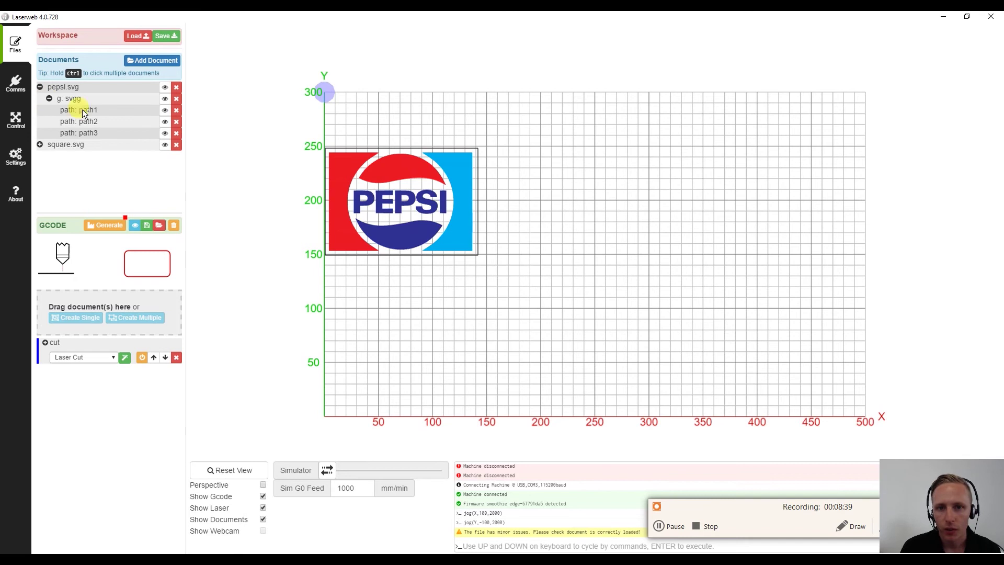
click(165, 121)
click(165, 133)
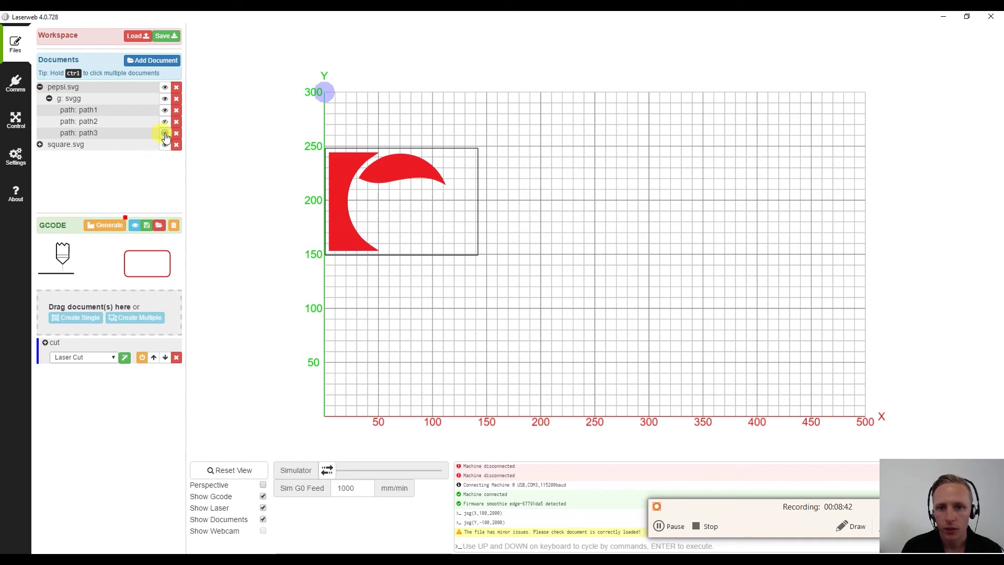
drag(76, 112, 98, 324)
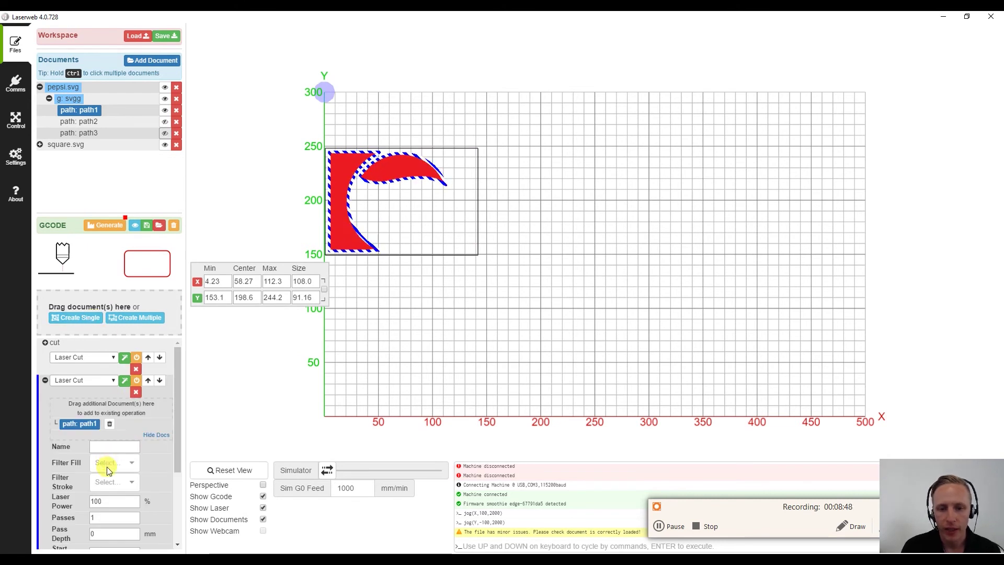
Step: Delete the path1 operation and create a new Laser Cut operation from the whole pepsi.svg document
click(94, 380)
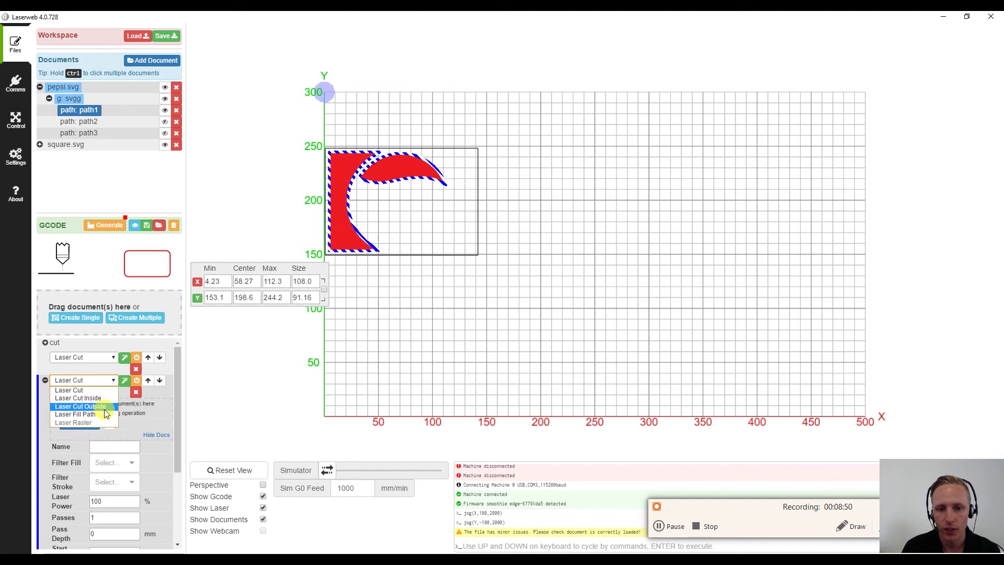
click(103, 413)
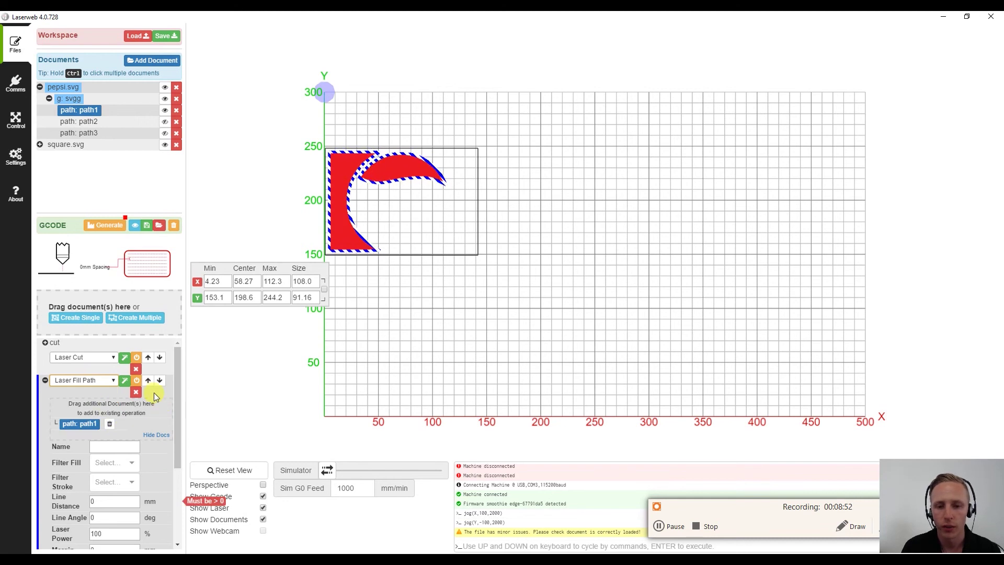
click(135, 393)
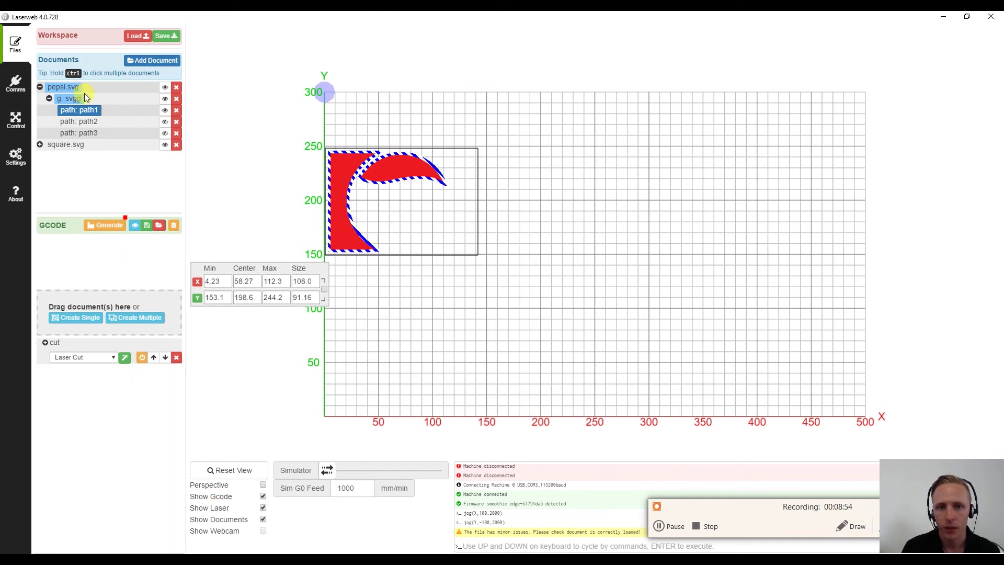
click(40, 87)
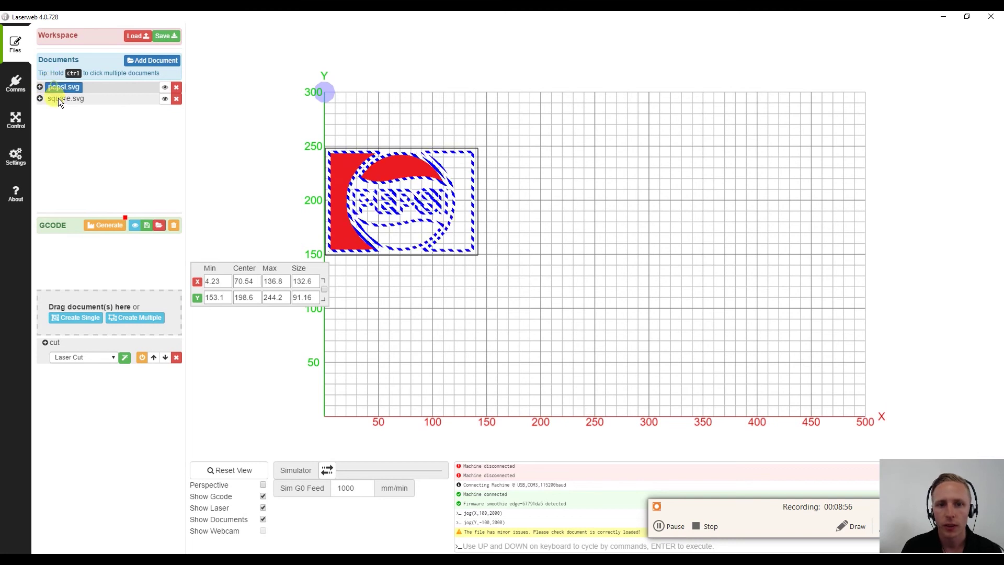
drag(58, 98, 89, 310)
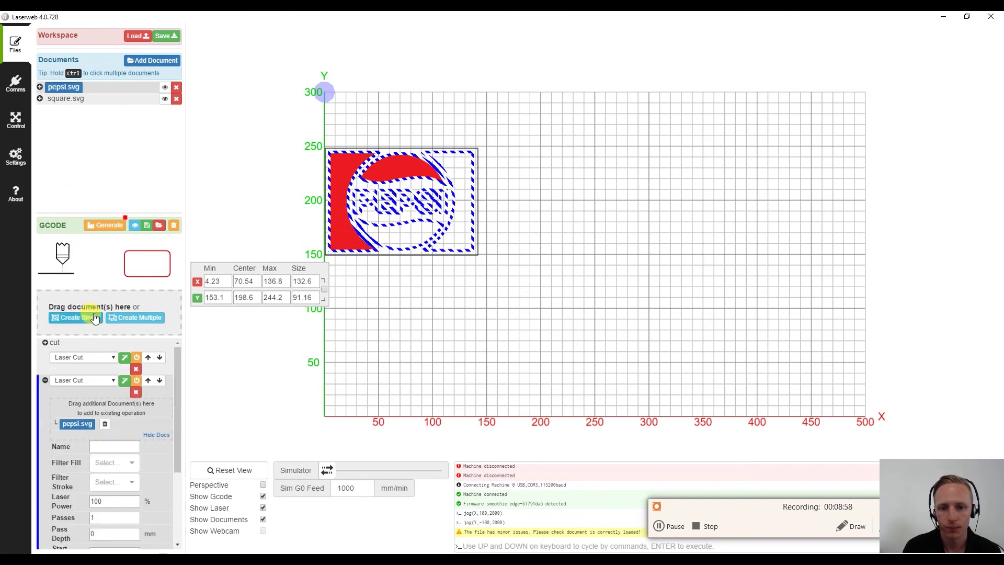
Step: Make the pepsi.svg operation a Laser Fill Path that fills only the red areas
click(90, 384)
click(95, 412)
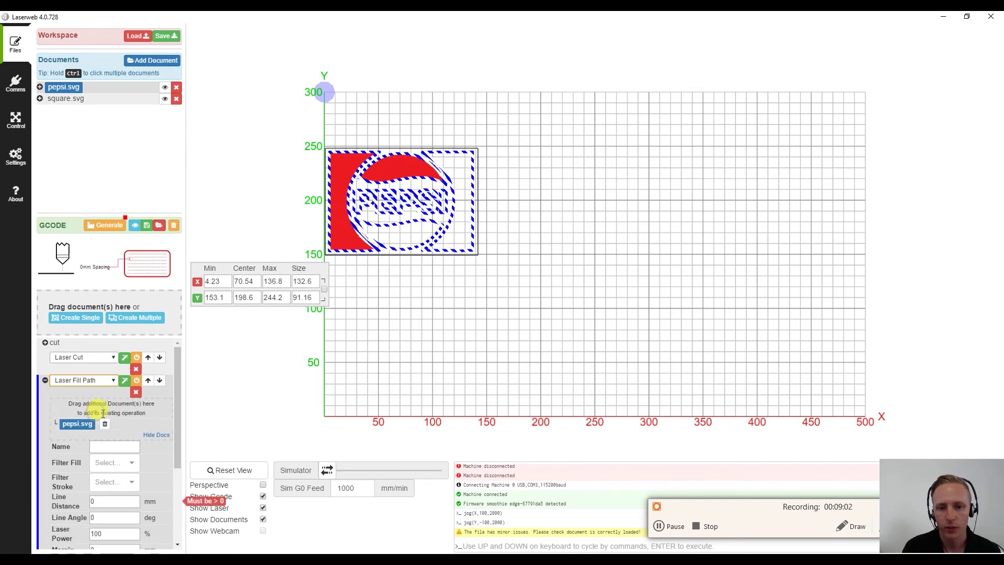
click(123, 464)
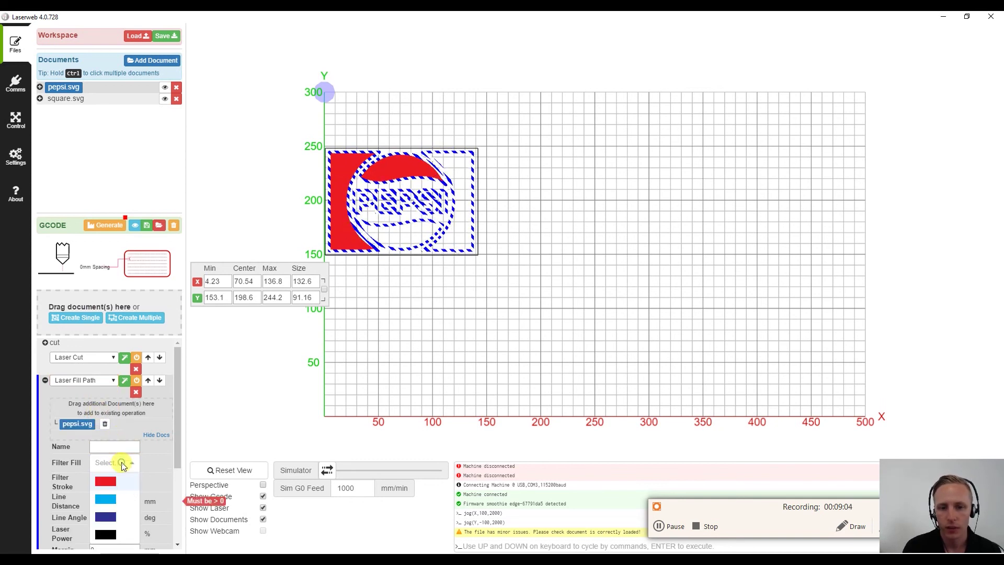
click(120, 482)
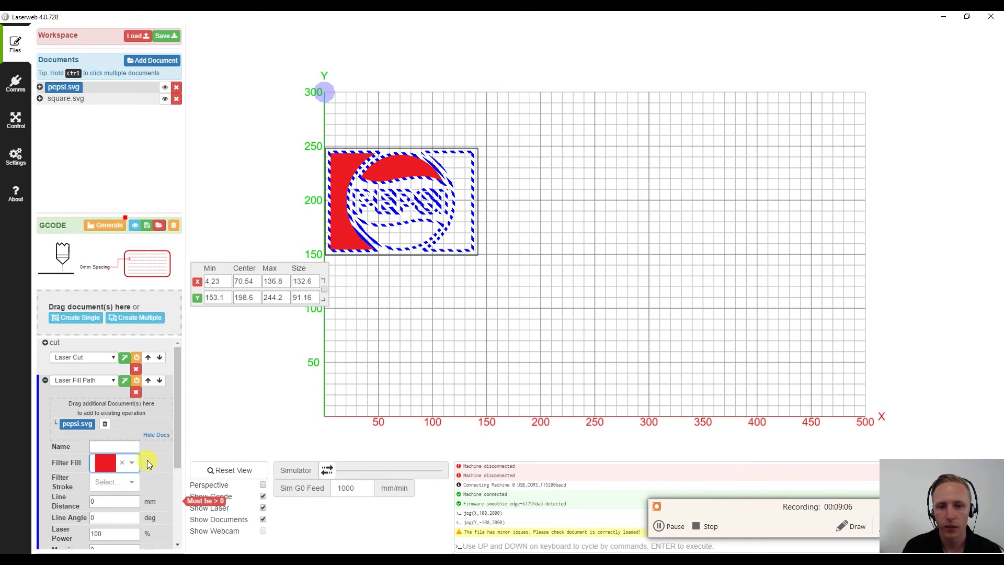
scroll(146, 464, down, 1)
Step: Set the fill's line distance to 0.2 and laser power to 30%
click(105, 451)
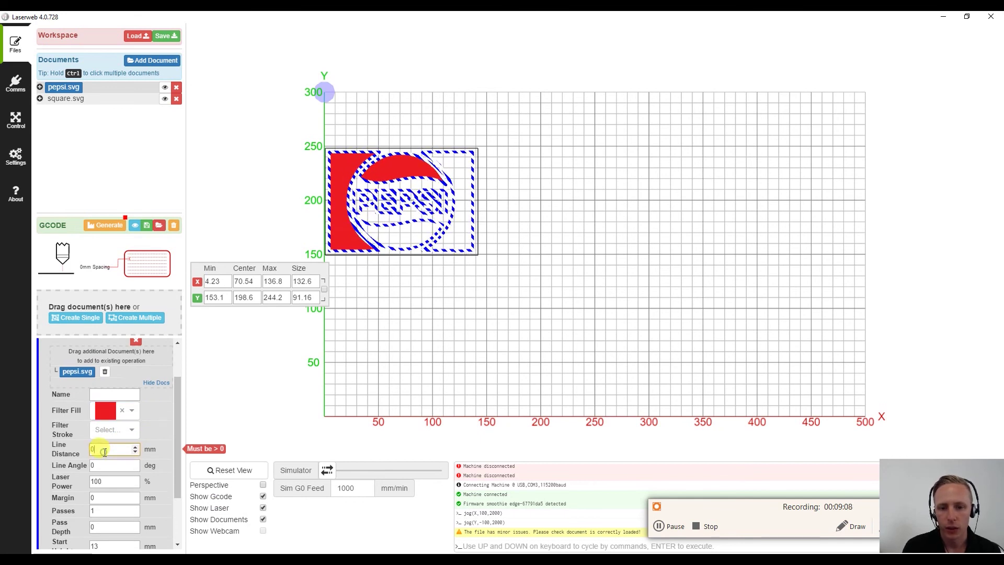
drag(105, 452, 54, 448)
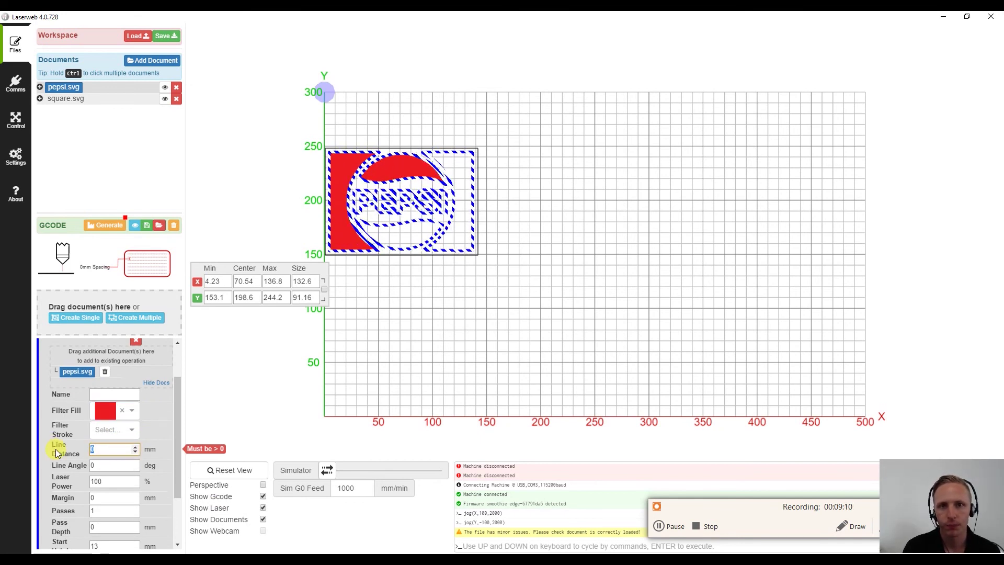
text(.2)
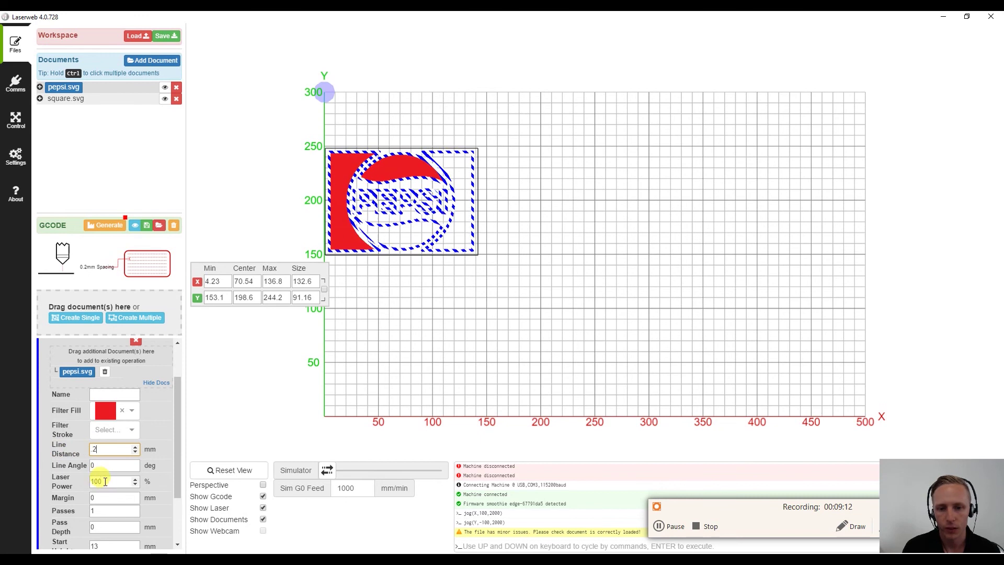
drag(106, 481, 76, 478)
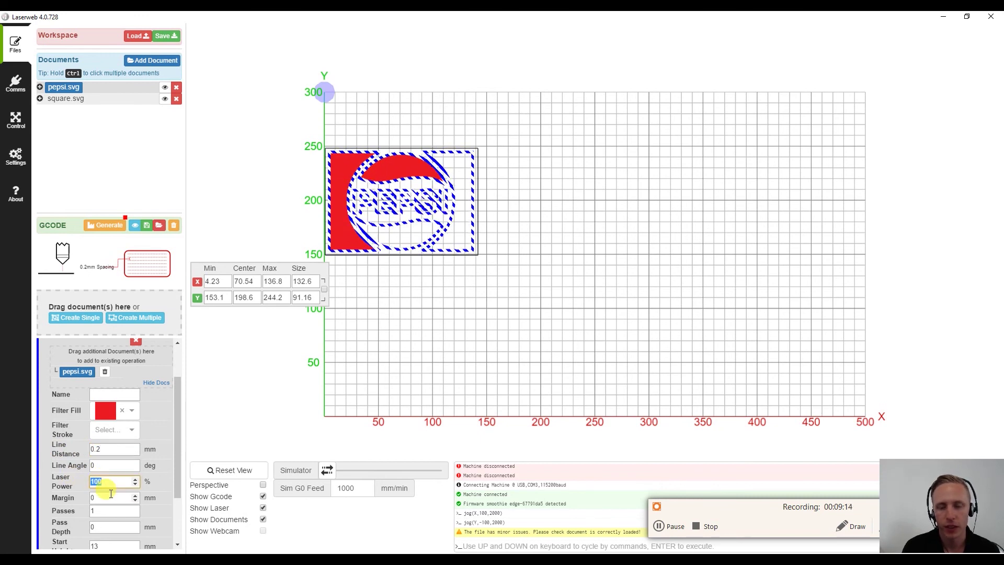
text(30)
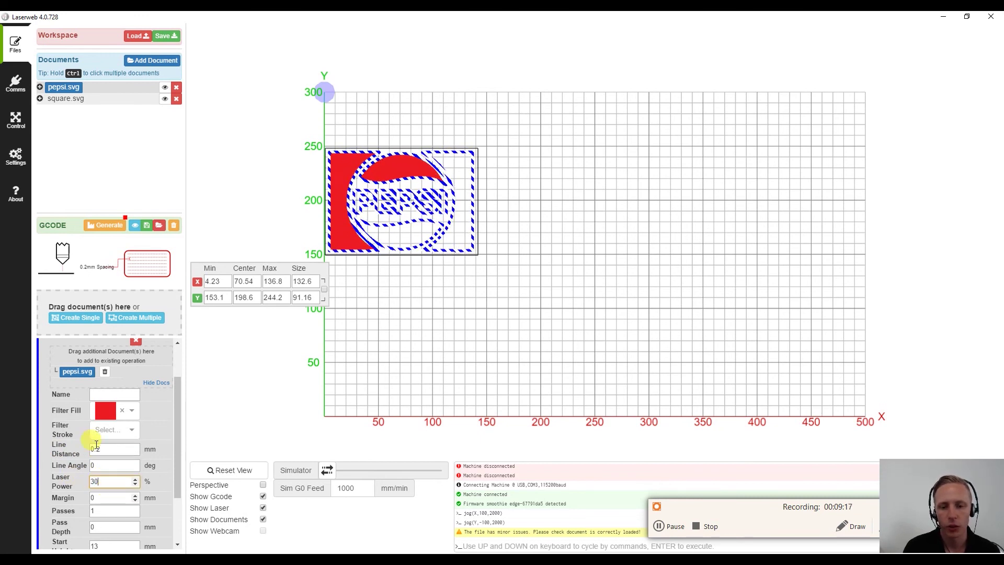
Step: Set the cut rate to 1000 mm/min, turn air assist off, and collapse the operation
scroll(111, 494, down, 3)
drag(108, 487, 63, 481)
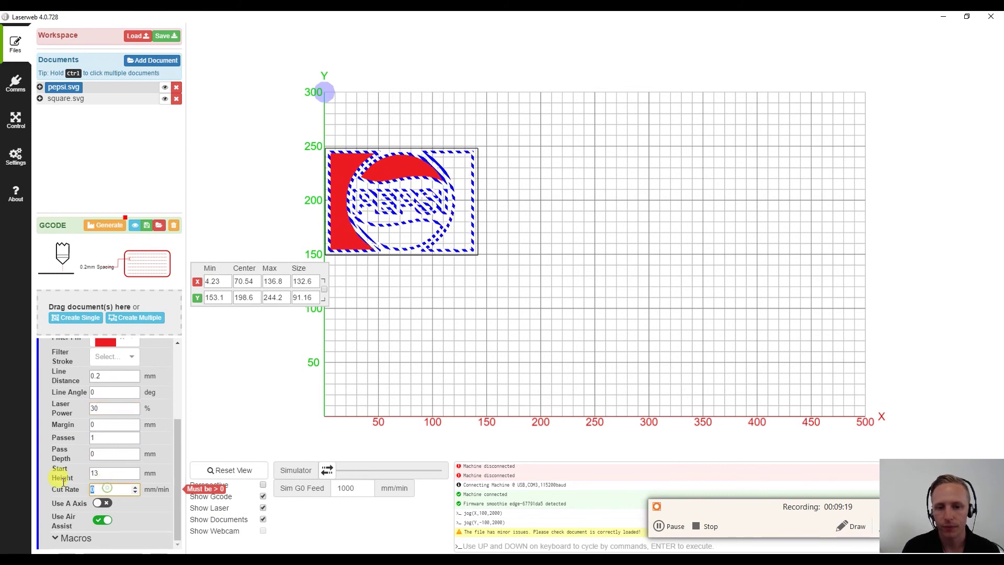
text(1000)
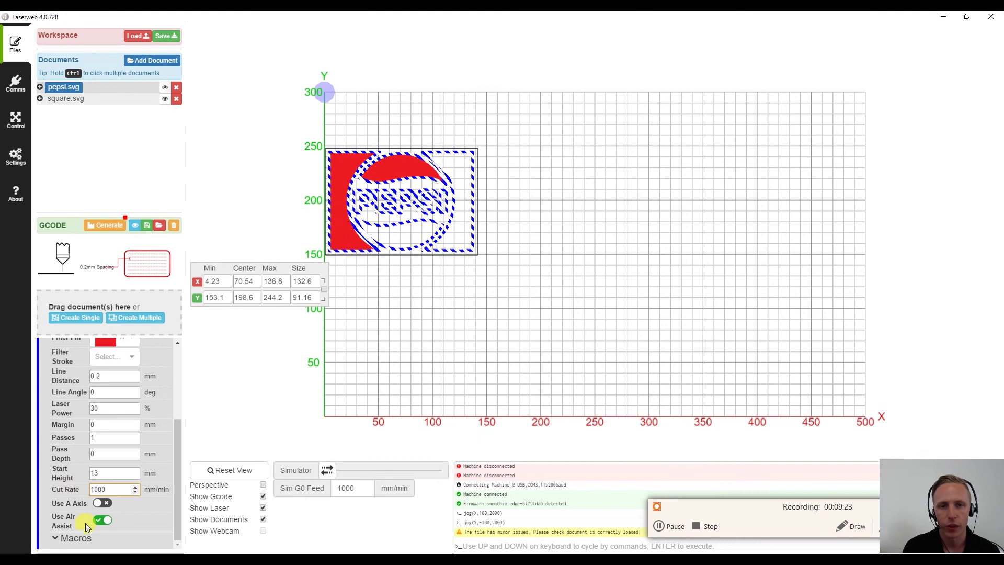
click(99, 523)
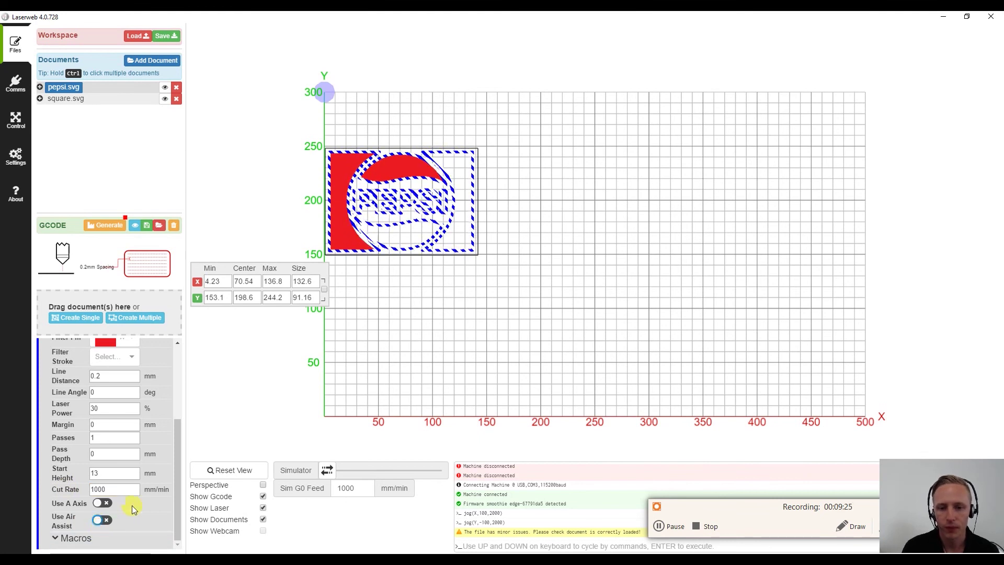
scroll(166, 438, up, 3)
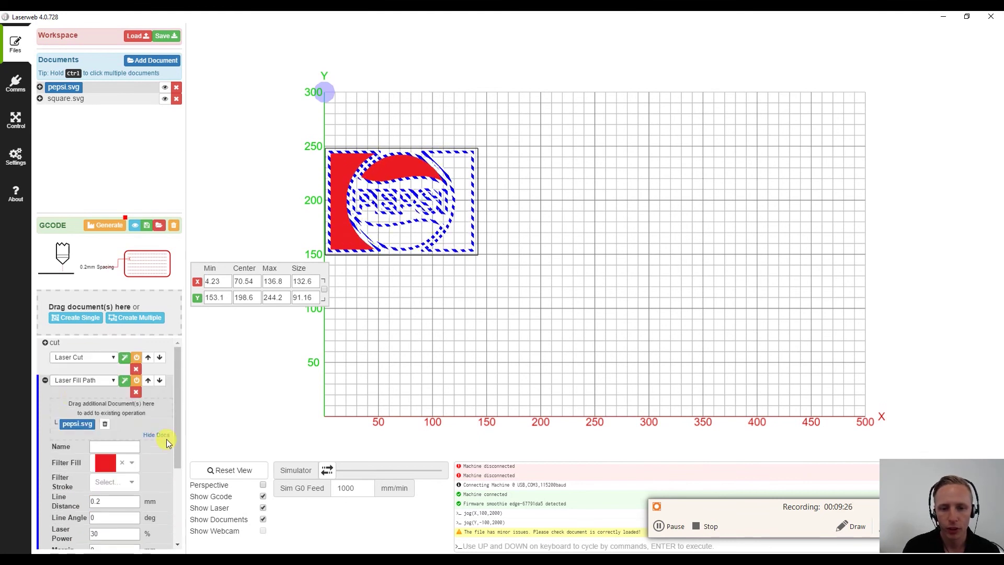
click(45, 381)
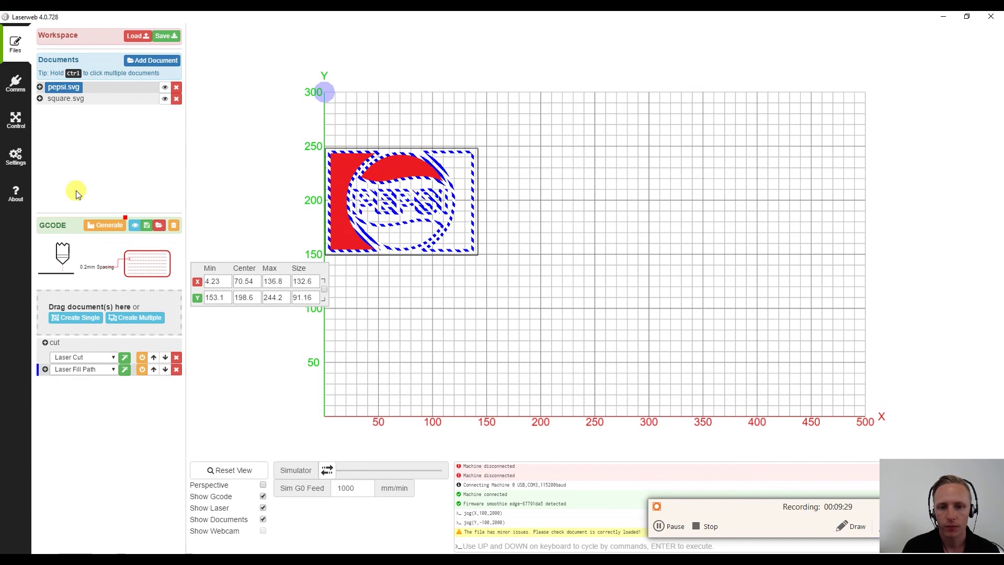
Step: Add a second operation for the whole pepsi.svg, toggling path3 to check the cyan area
drag(60, 90, 85, 320)
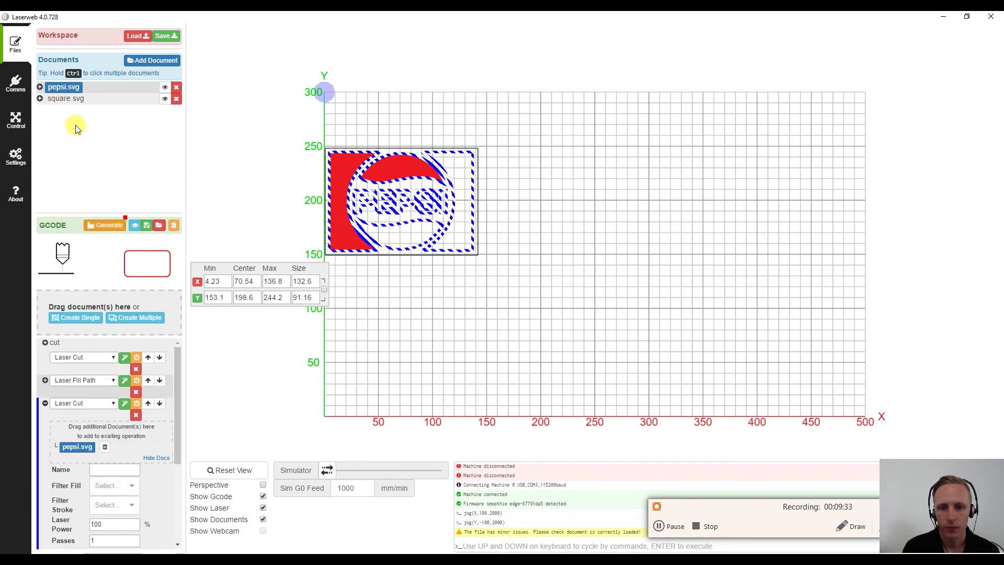
click(40, 87)
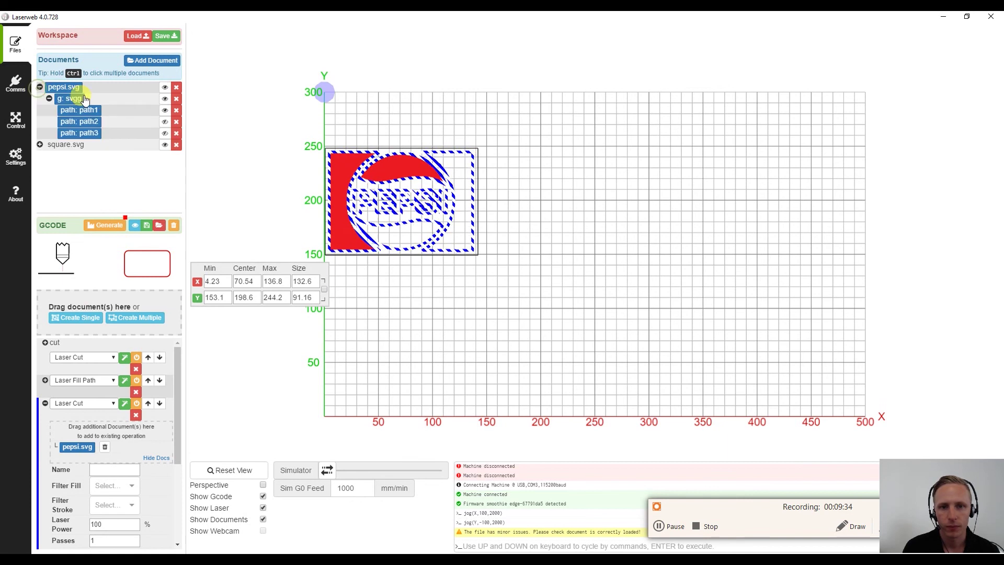
click(164, 133)
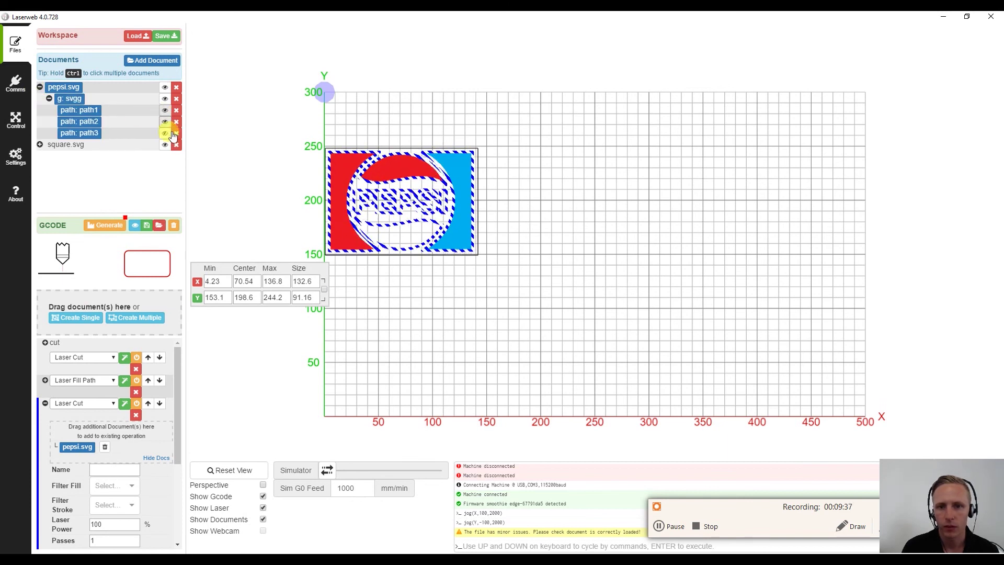
click(165, 133)
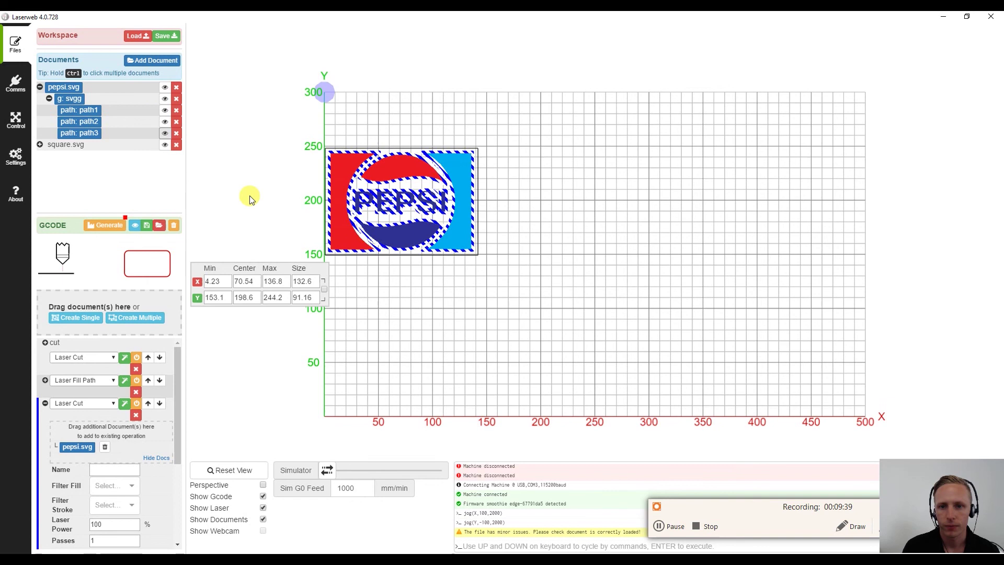
click(236, 215)
scroll(77, 369, down, 1)
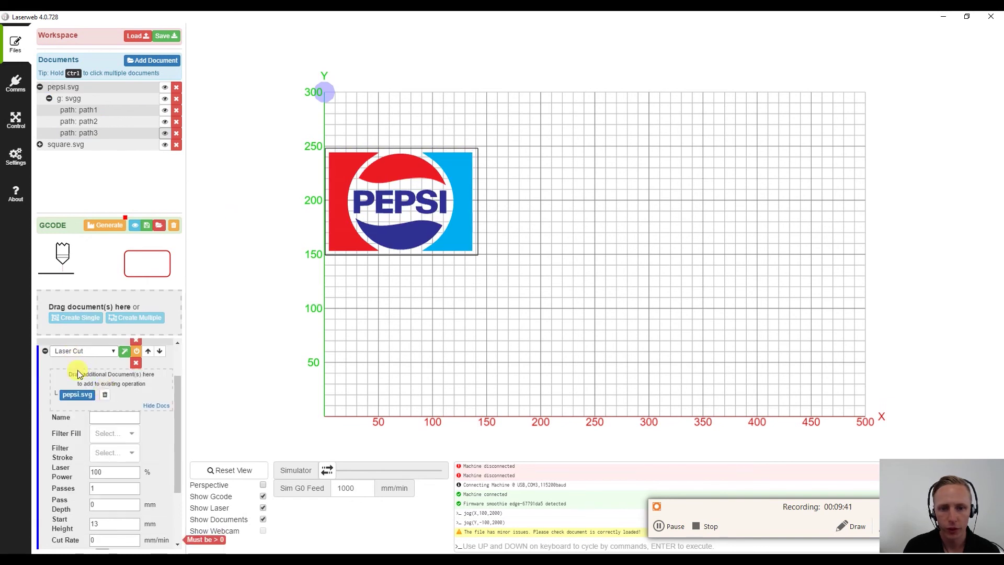
scroll(169, 410, up, 1)
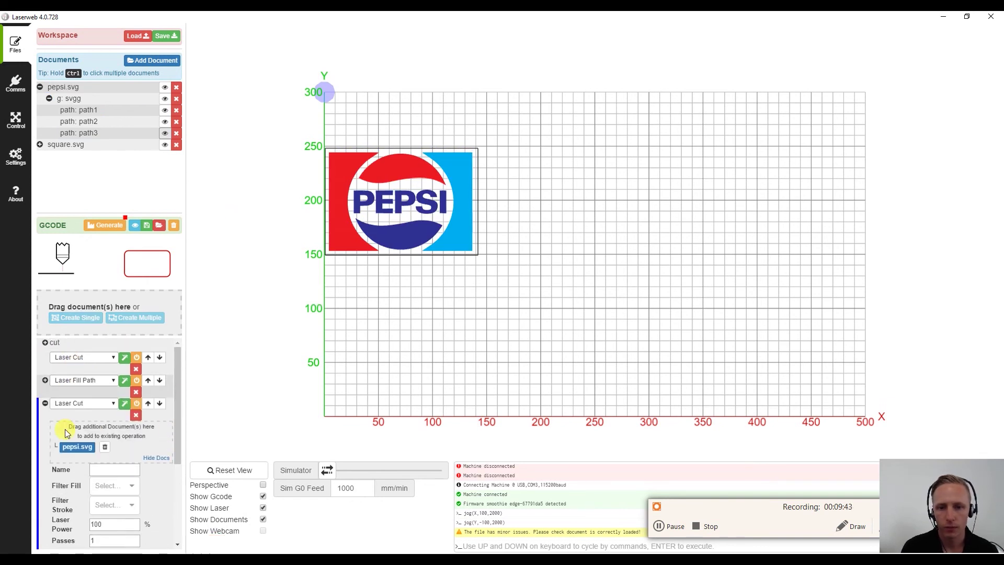
Step: Make the new operation a Laser Fill Path restricted to the light-blue areas
click(113, 485)
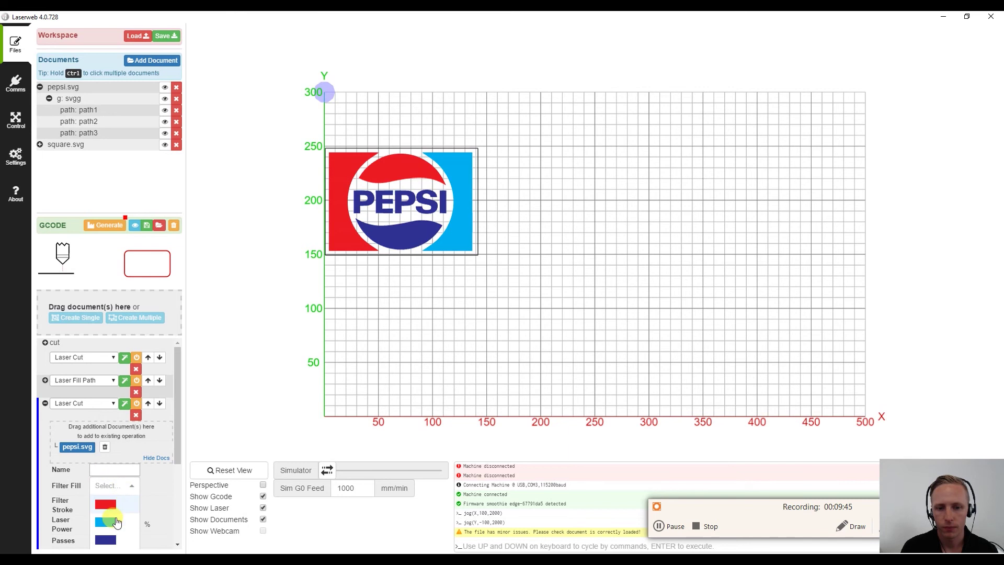
click(107, 516)
scroll(146, 464, down, 1)
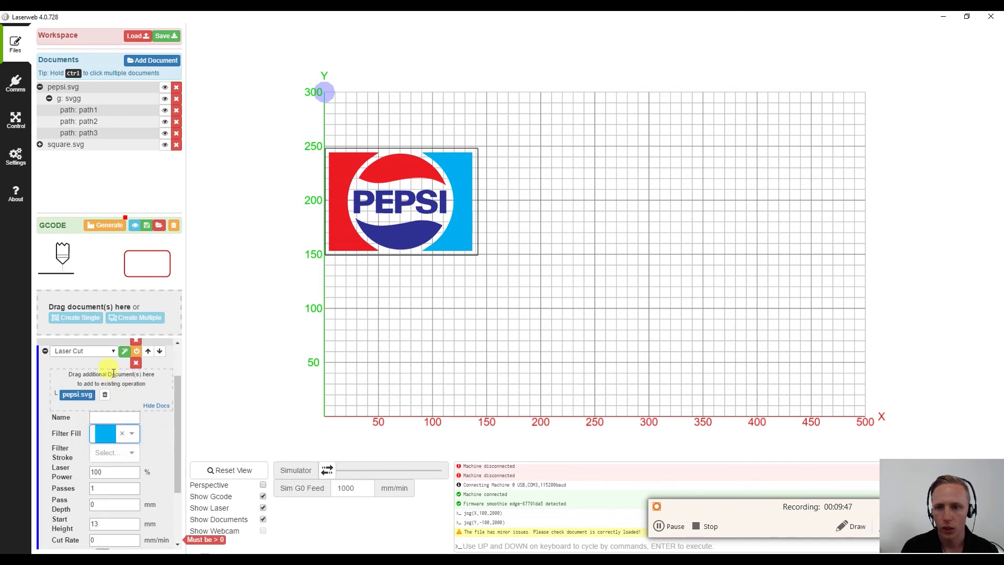
click(100, 351)
click(97, 385)
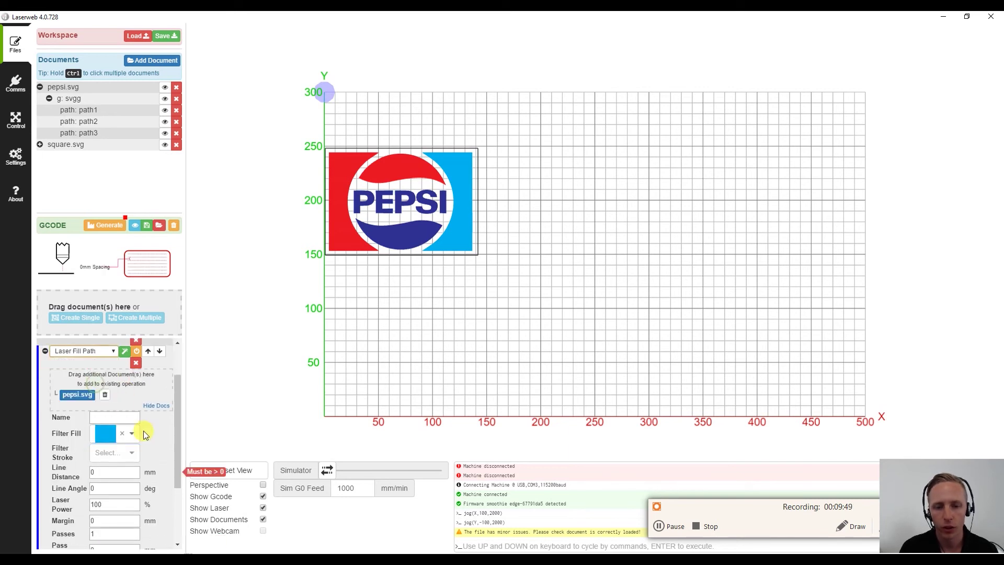
Step: Set the fill's line distance to 0.2 and laser power to 40%
scroll(130, 426, down, 1)
double_click(106, 420)
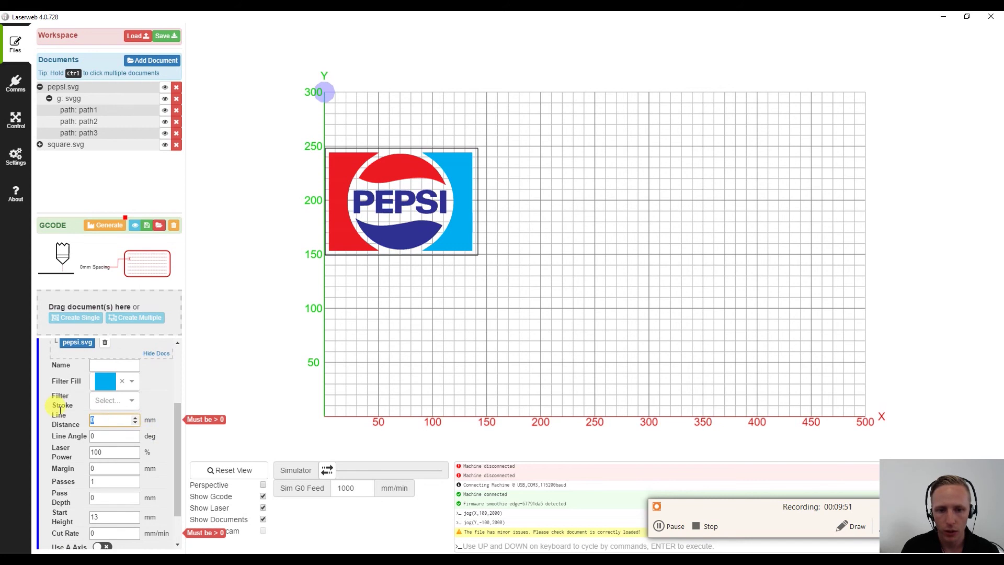
text(.2)
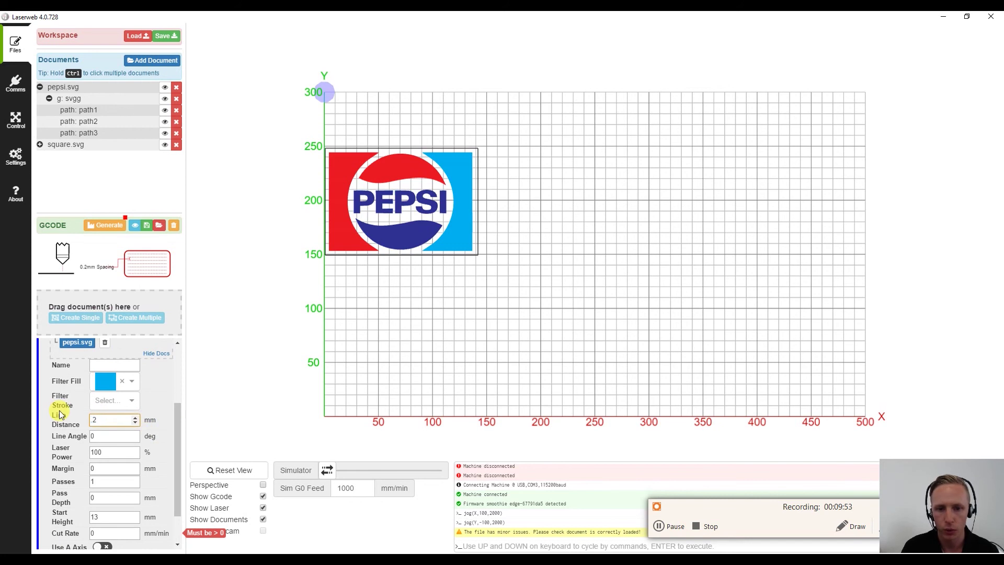
double_click(116, 454)
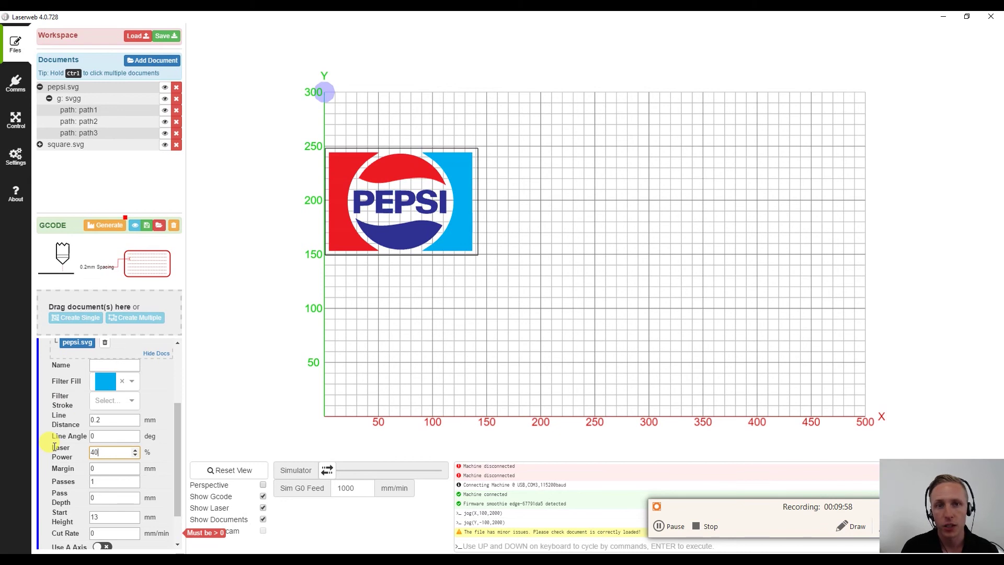
text(40)
Step: Set the cut rate to 1000 mm/min and collapse the fill operation
scroll(57, 457, down, 1)
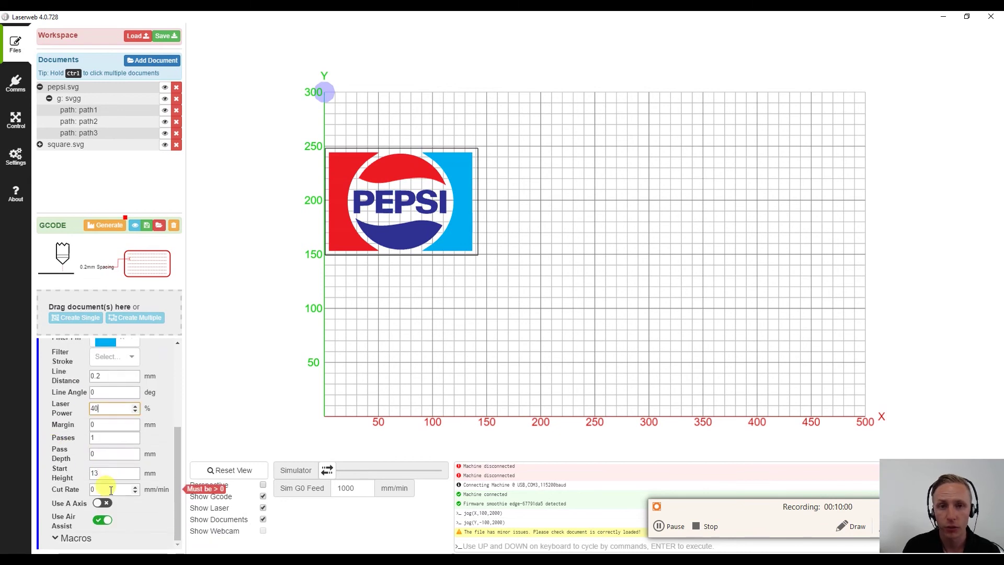
click(110, 489)
text(1000)
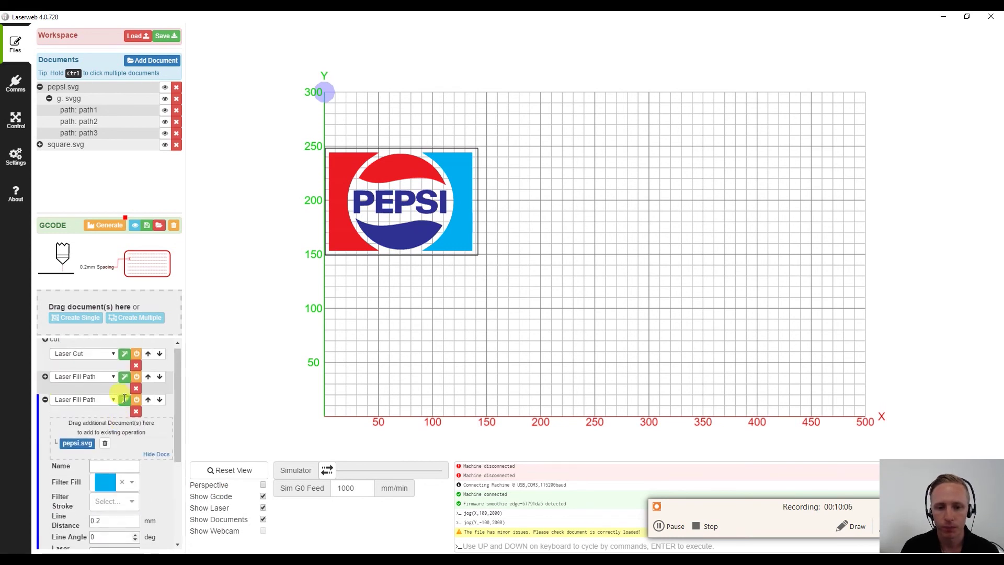
scroll(73, 403, up, 3)
click(45, 405)
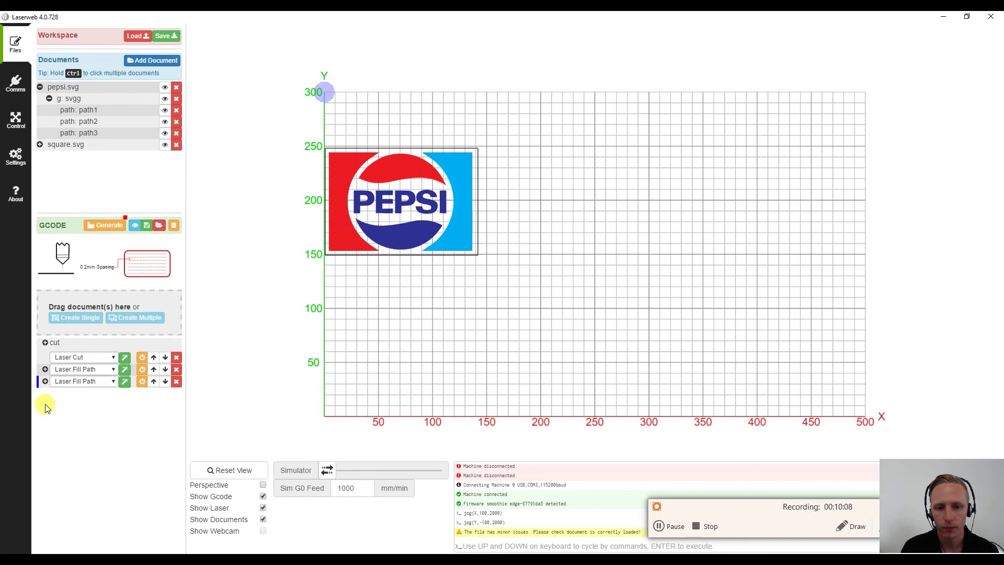
Step: Generate the Pepsi G-code and replay the simulated laser path with the image hidden
click(103, 224)
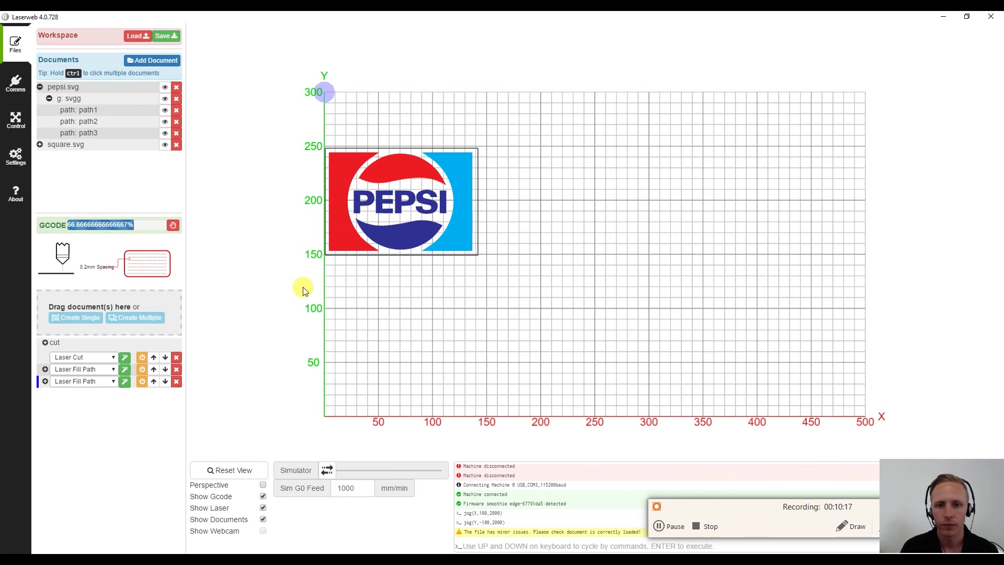
drag(296, 308, 291, 175)
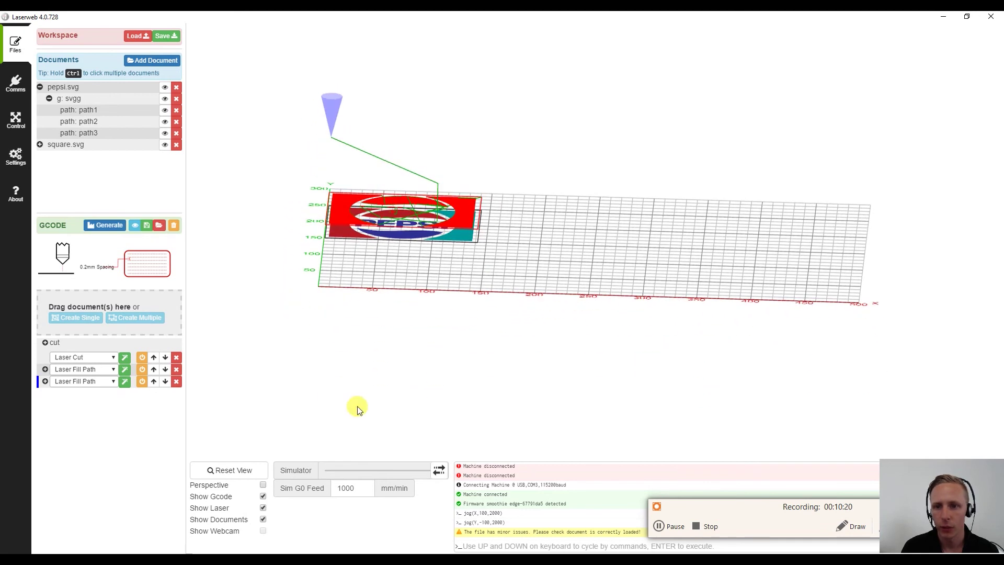
mouse_move(432, 477)
mouse_down()
mouse_move(337, 477)
mouse_move(446, 477)
mouse_up()
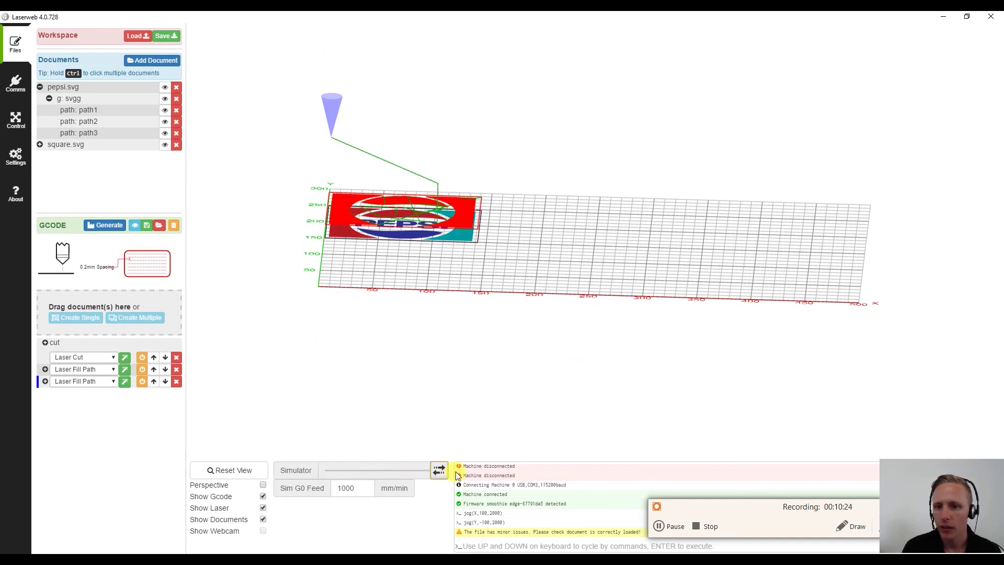
click(165, 88)
mouse_move(430, 472)
mouse_down()
mouse_move(322, 476)
mouse_move(465, 476)
mouse_move(330, 466)
mouse_move(426, 461)
mouse_up()
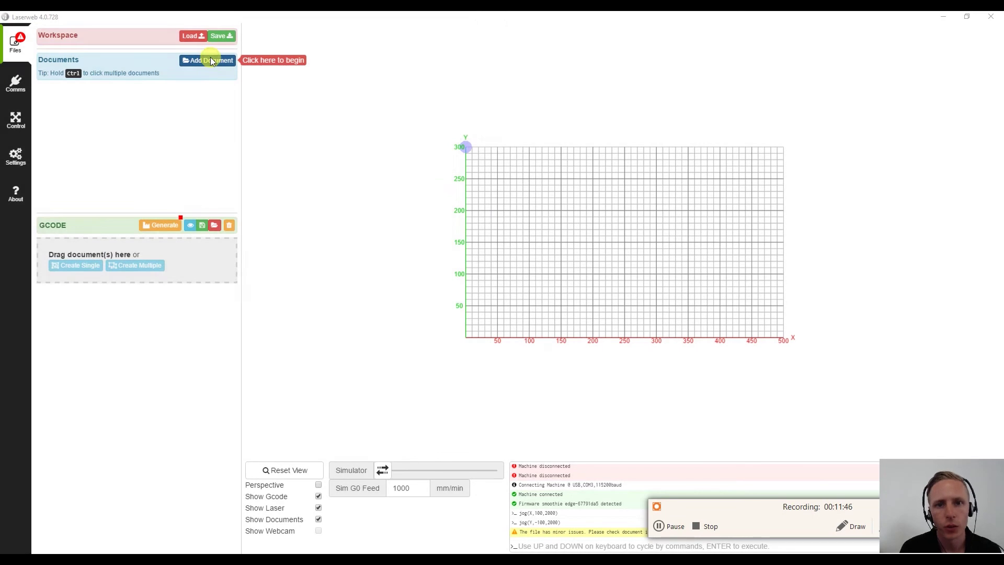
Step: Add monroe.jpg from Downloads as an image document
click(210, 59)
click(139, 95)
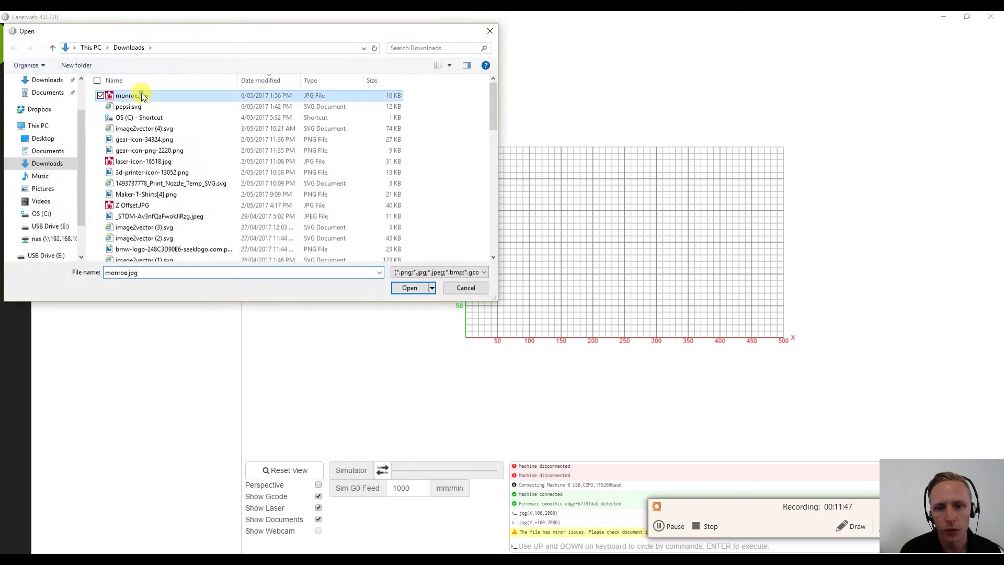
double_click(140, 93)
Step: Zoom in on the photo and create a Laser Raster operation from monroe.jpg
scroll(457, 351, up, 5)
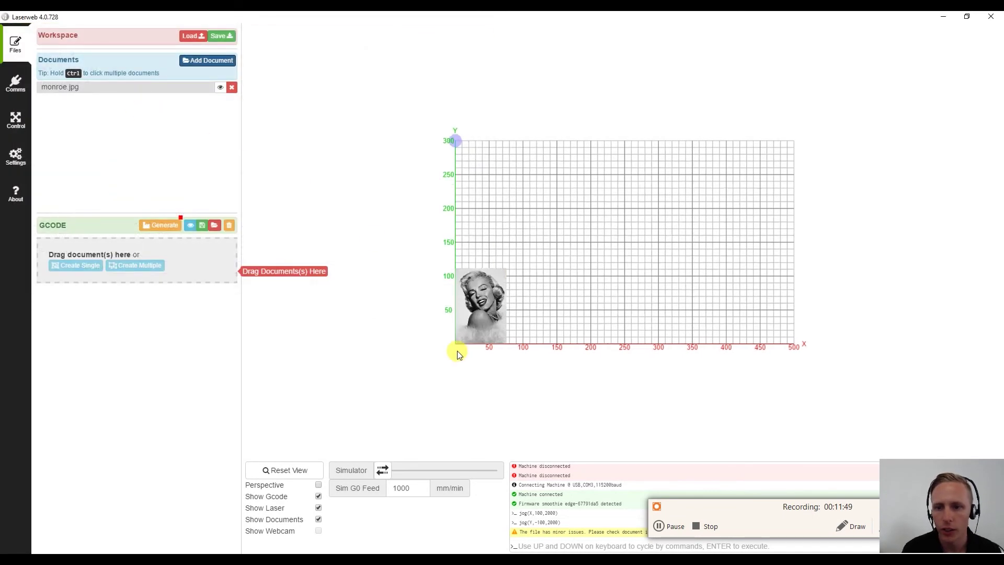
drag(503, 336, 565, 233)
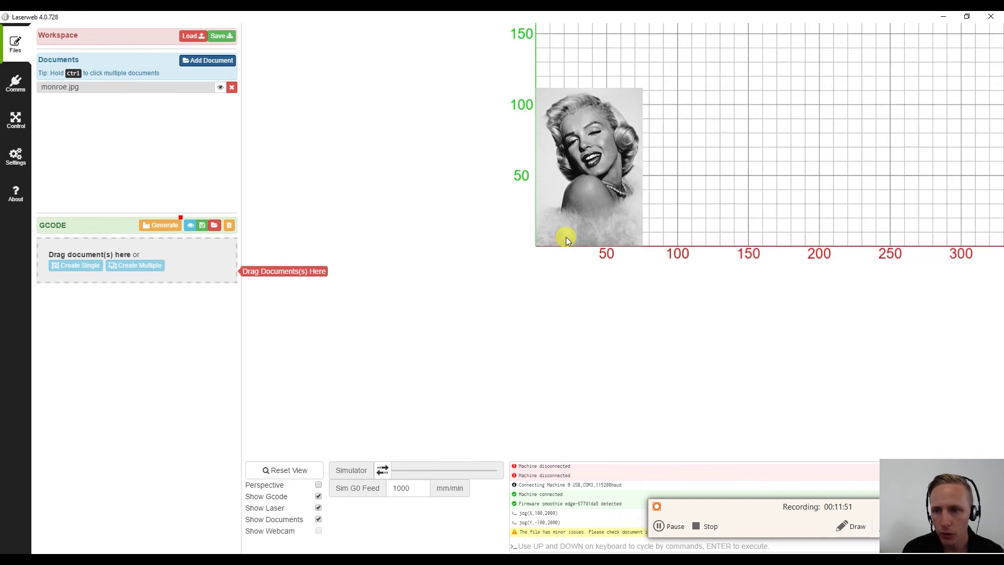
scroll(617, 241, up, 2)
drag(733, 195, 364, 120)
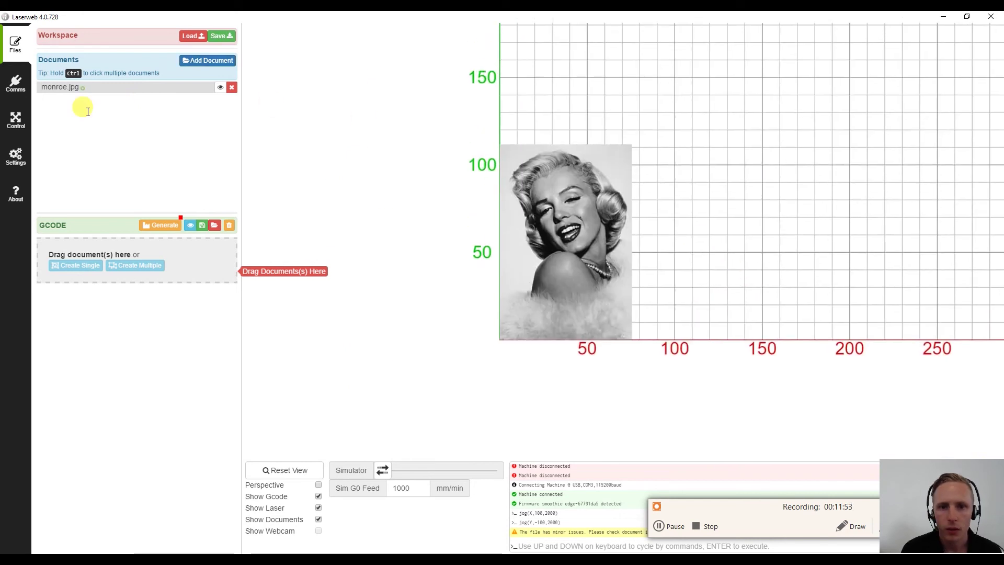
drag(107, 230, 84, 162)
drag(48, 89, 118, 259)
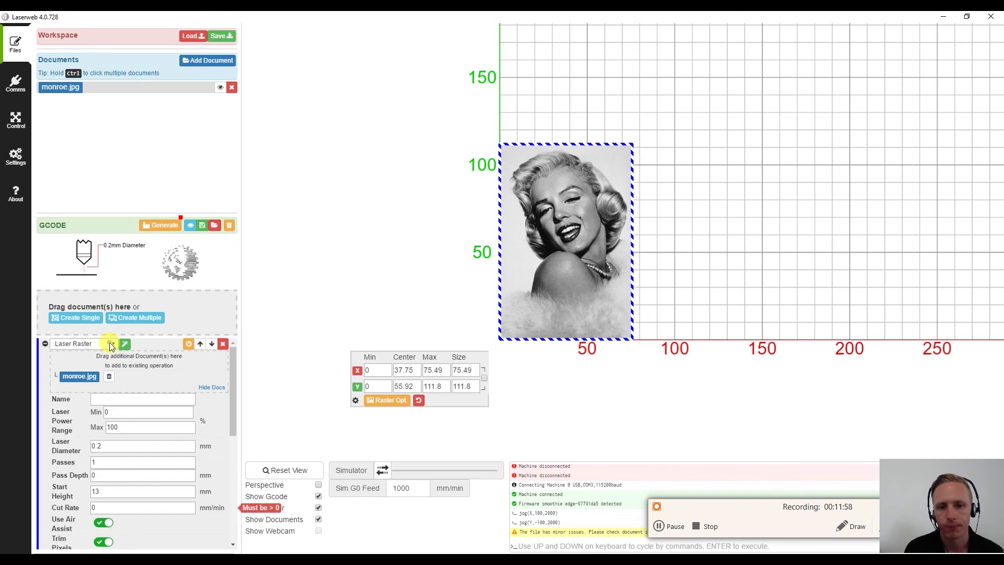
Step: Keep the operation as Laser Raster with power range 20% minimum to 70% maximum
click(111, 343)
click(71, 387)
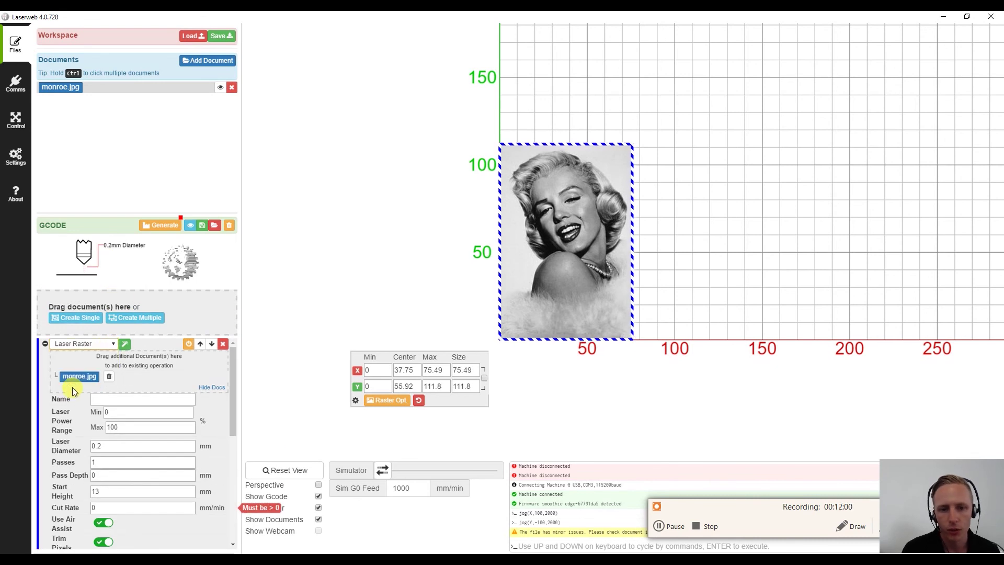
double_click(119, 412)
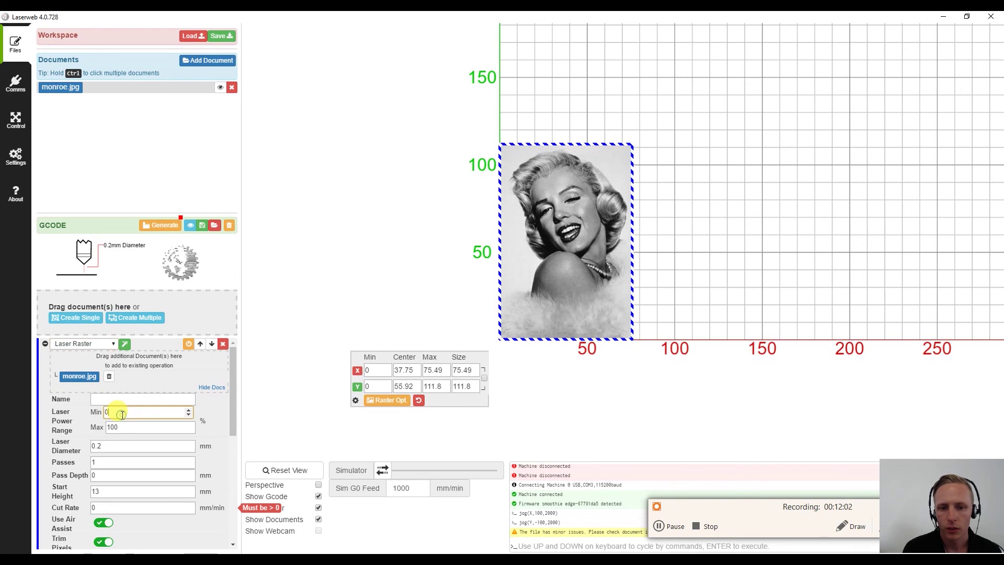
text(20)
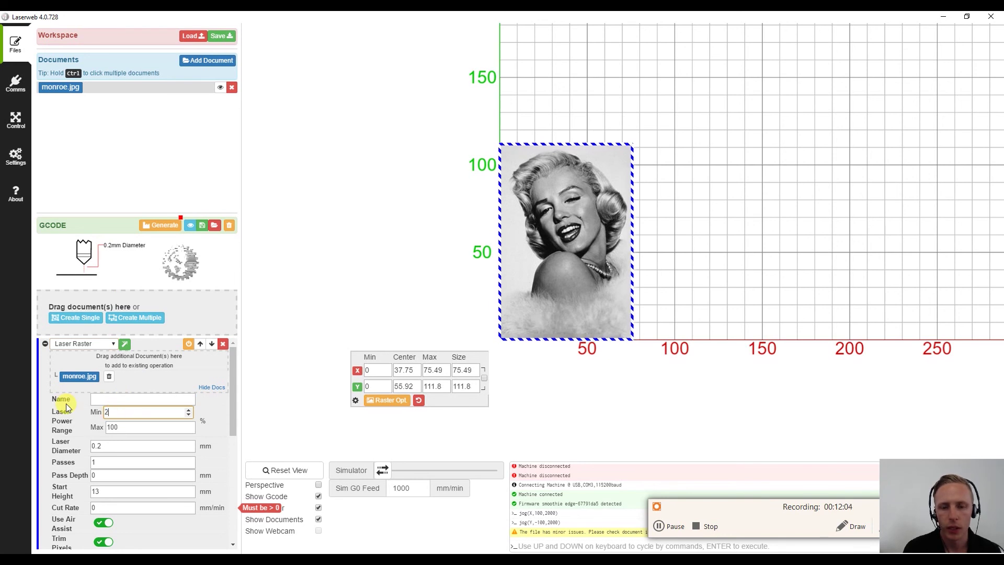
double_click(124, 426)
text(70)
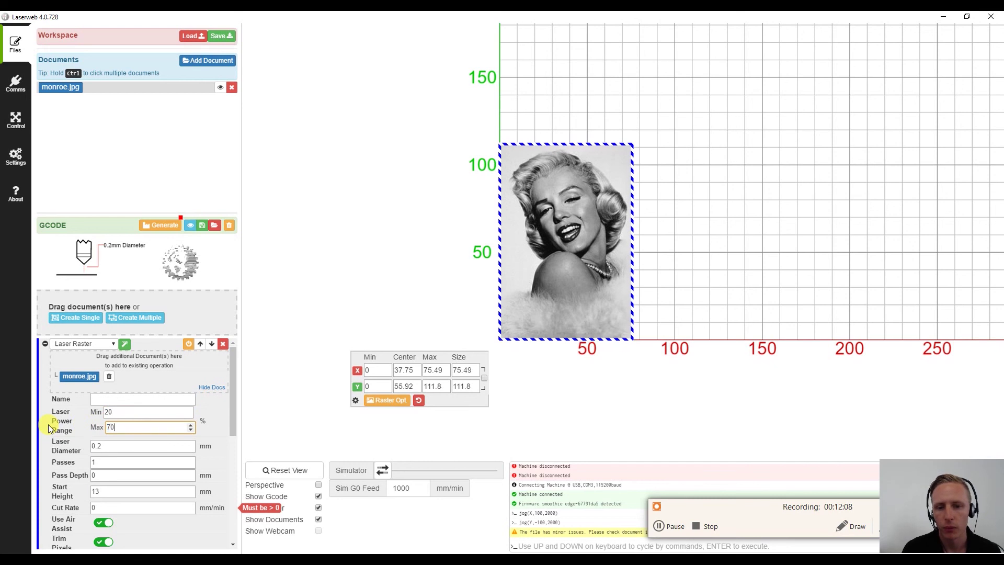
Step: Set 0.2 mm diameter, 10 passes, 20 mm start height and 500 mm/min cut rate
click(121, 445)
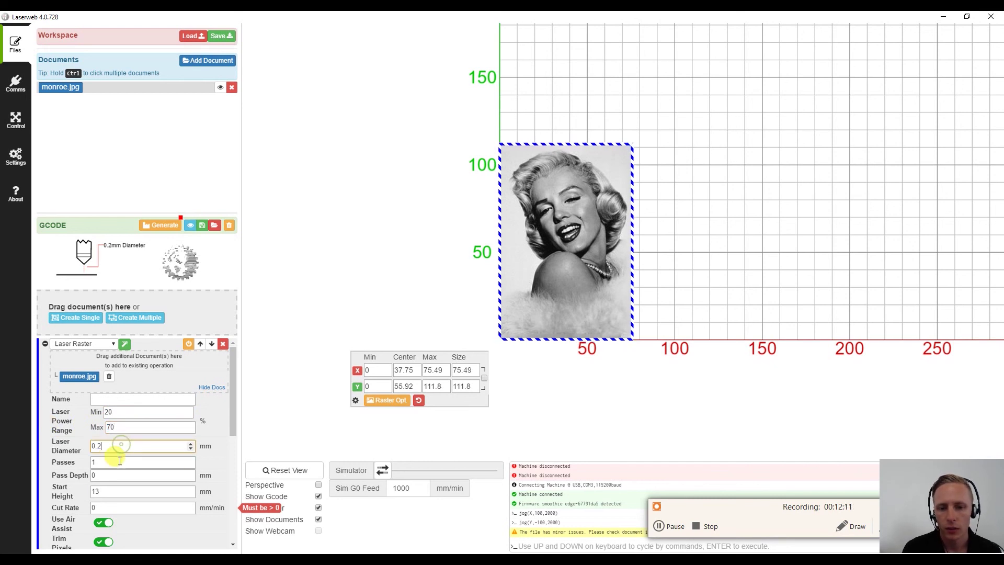
click(119, 460)
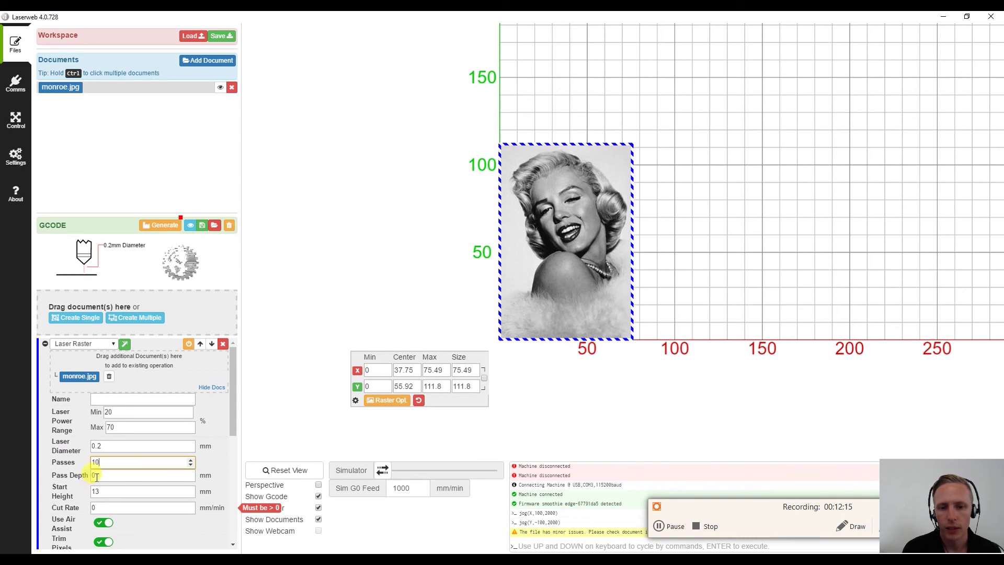
key(Tab)
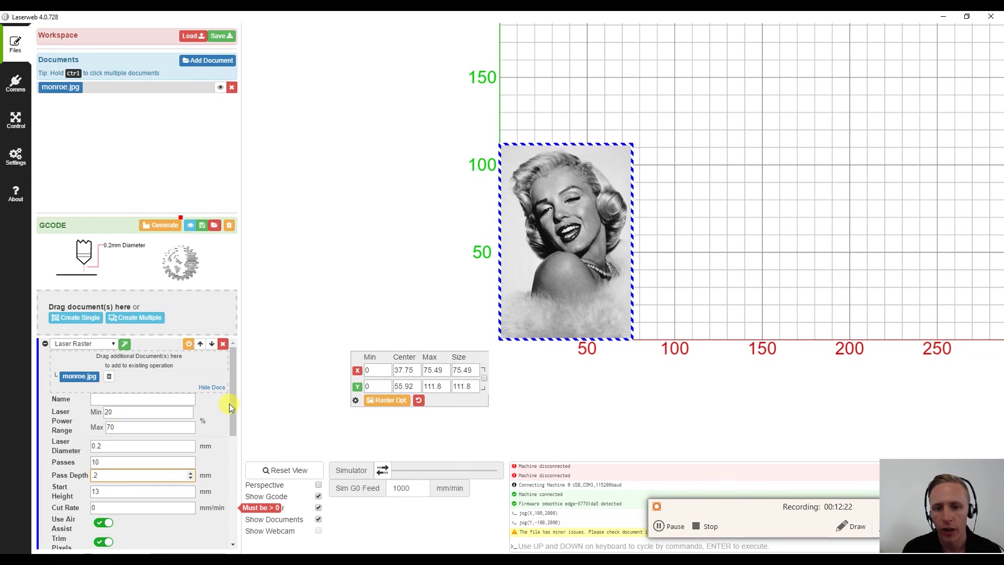
drag(231, 406, 230, 434)
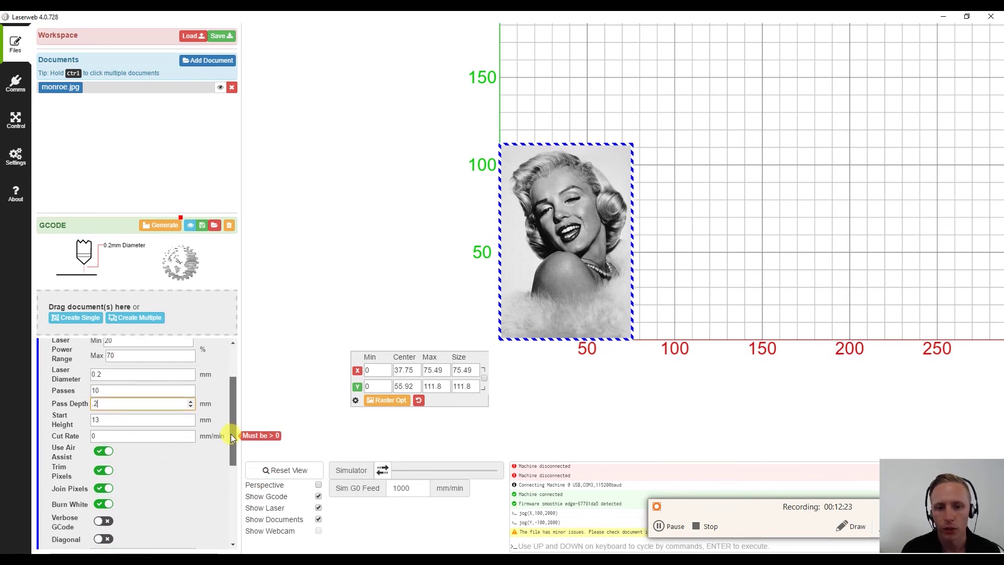
click(113, 419)
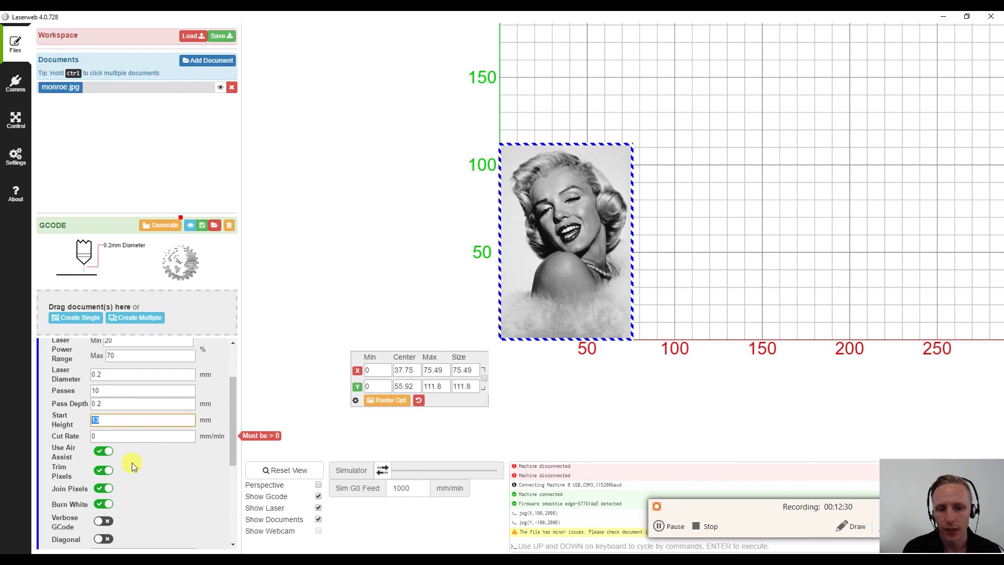
text(20)
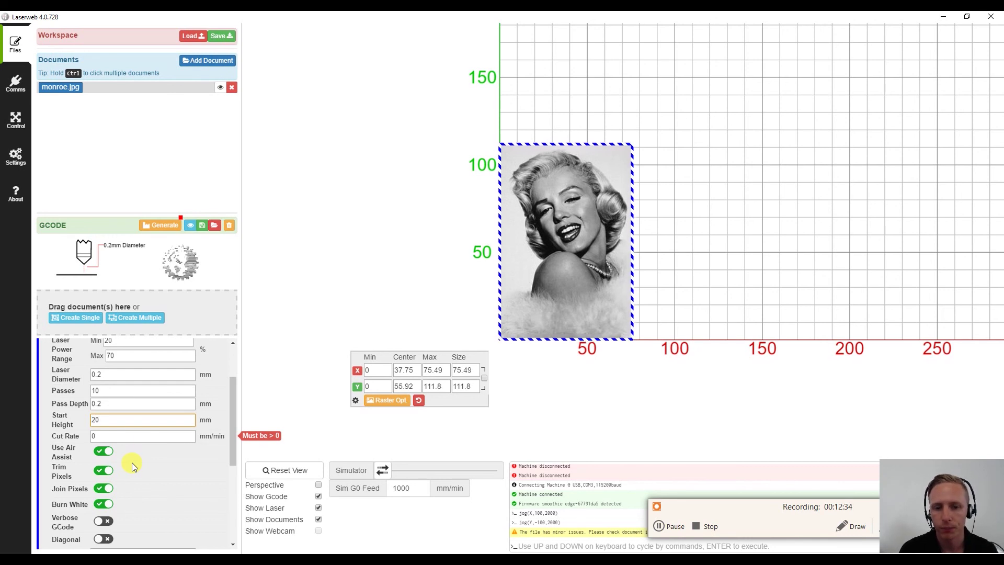
key(Tab)
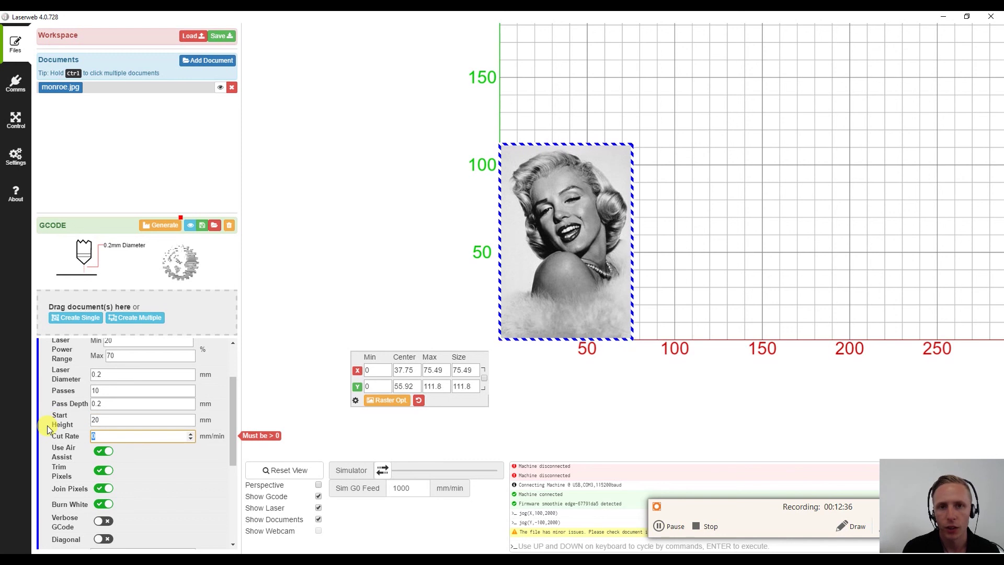
text(500)
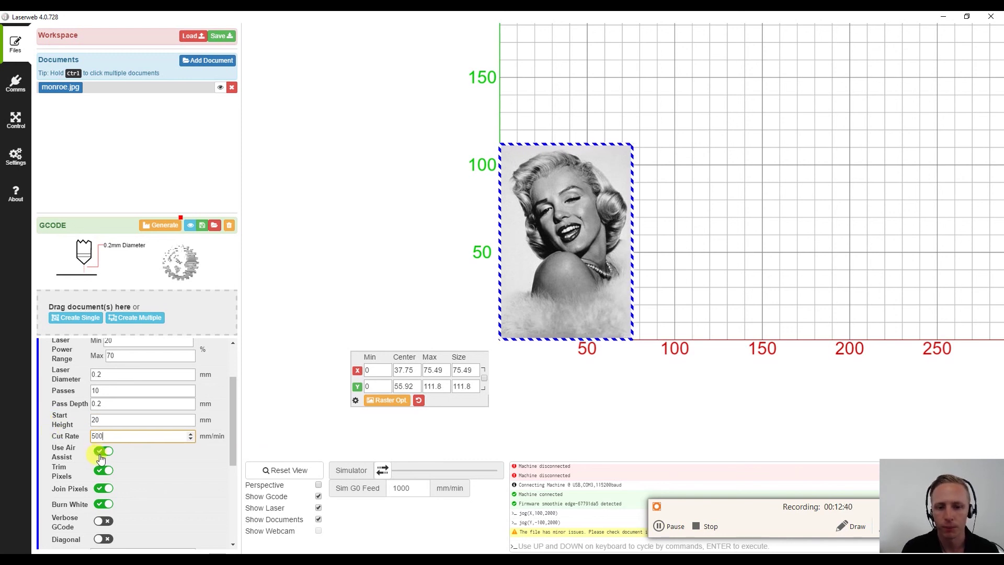
scroll(159, 478, down, 2)
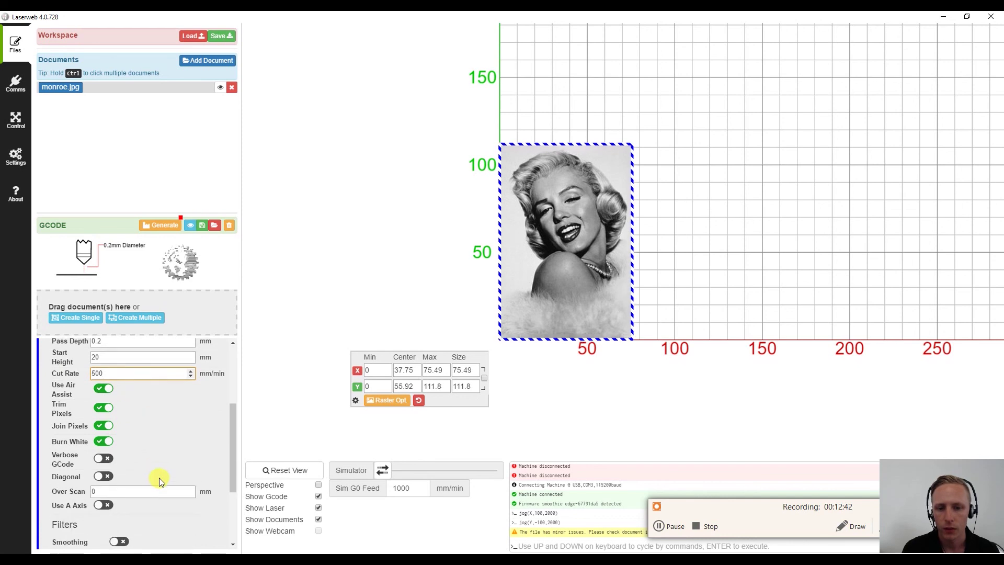
scroll(177, 467, up, 3)
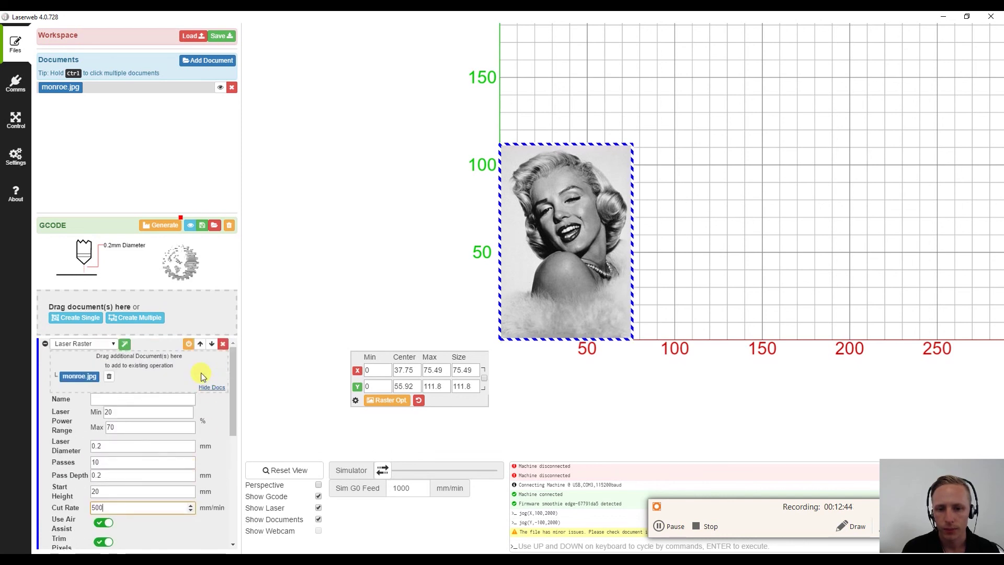
Step: Generate the monroe.jpg raster G-code and tilt the view to inspect its toolpath
click(160, 225)
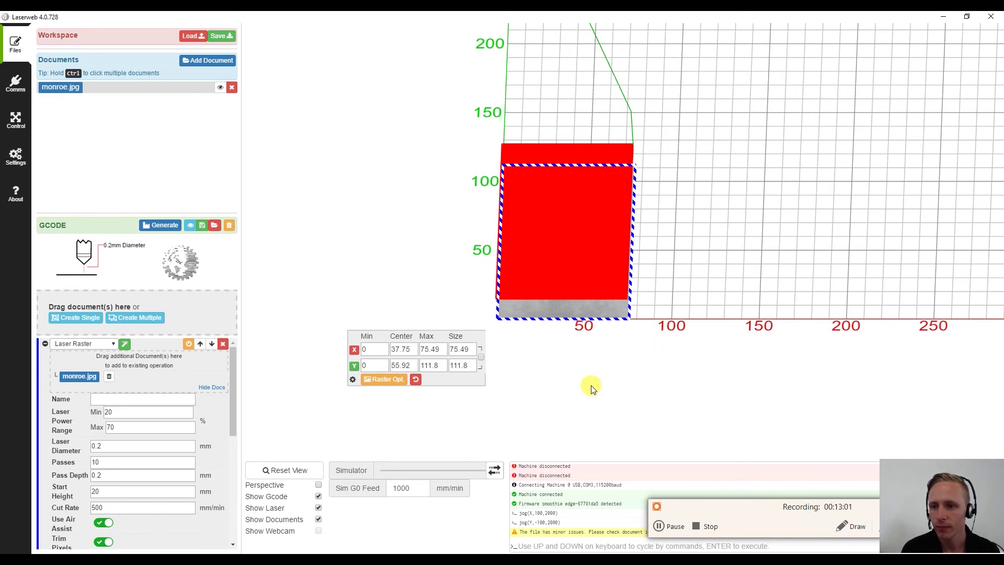
drag(583, 352, 609, 358)
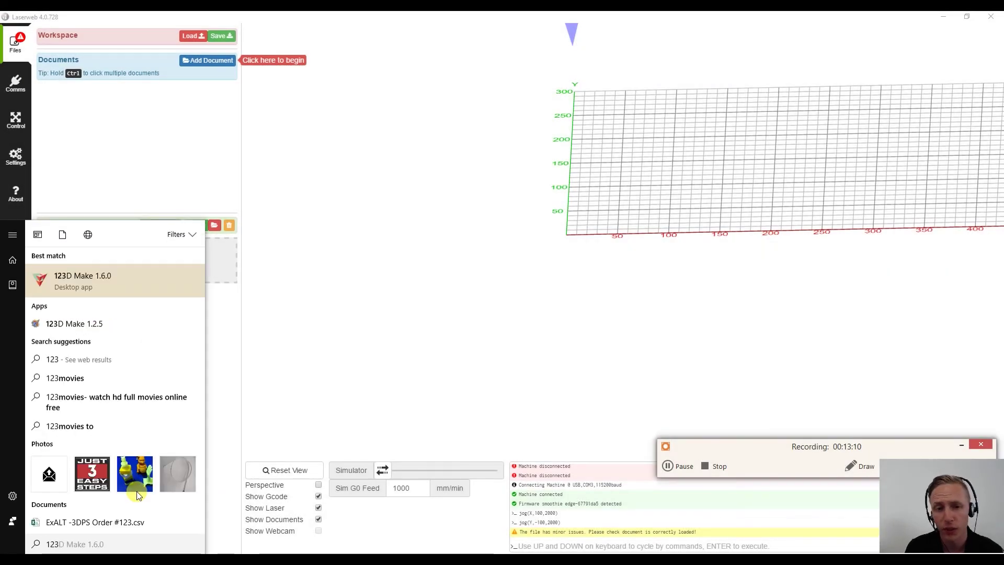
Step: Launch 123D Make 1.6.0 from the Start menu search results
click(104, 281)
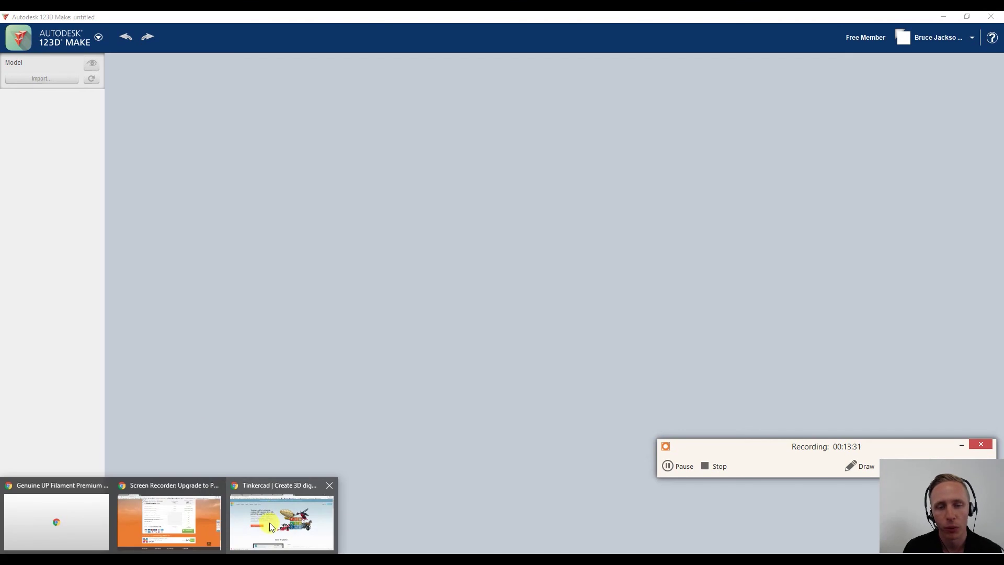
Step: In Chrome, run a Google Images search for '123d make'
click(269, 521)
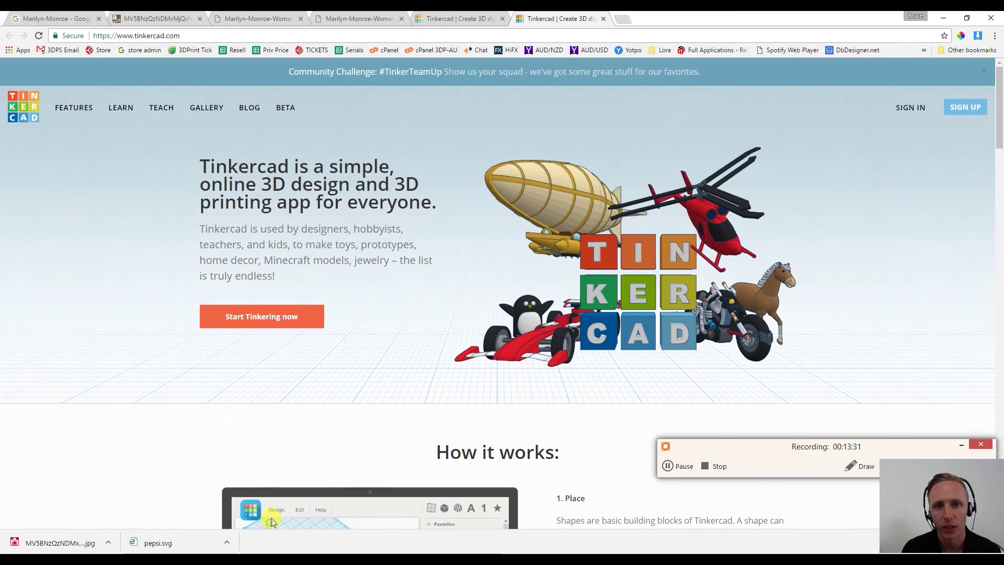
click(309, 37)
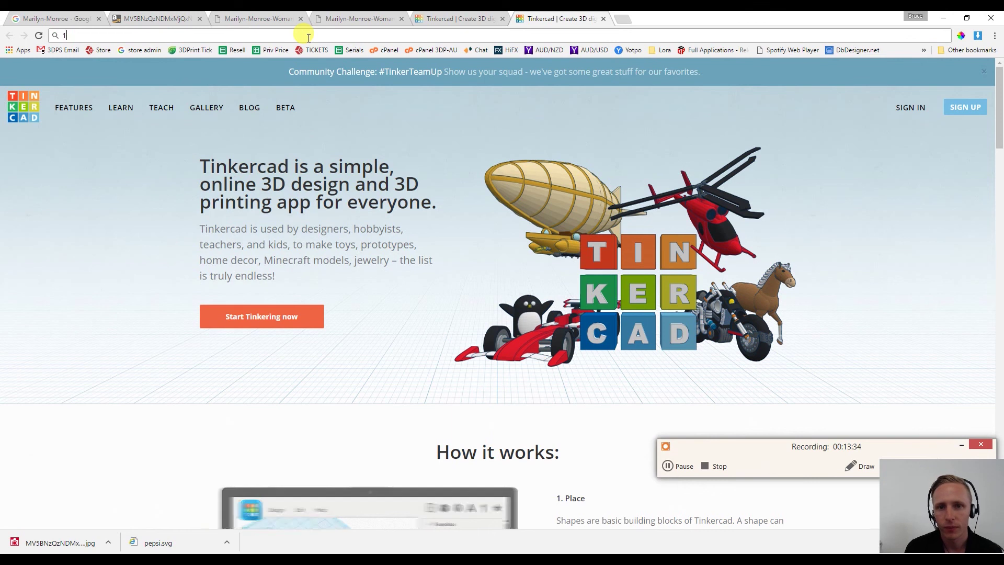
text(123d make)
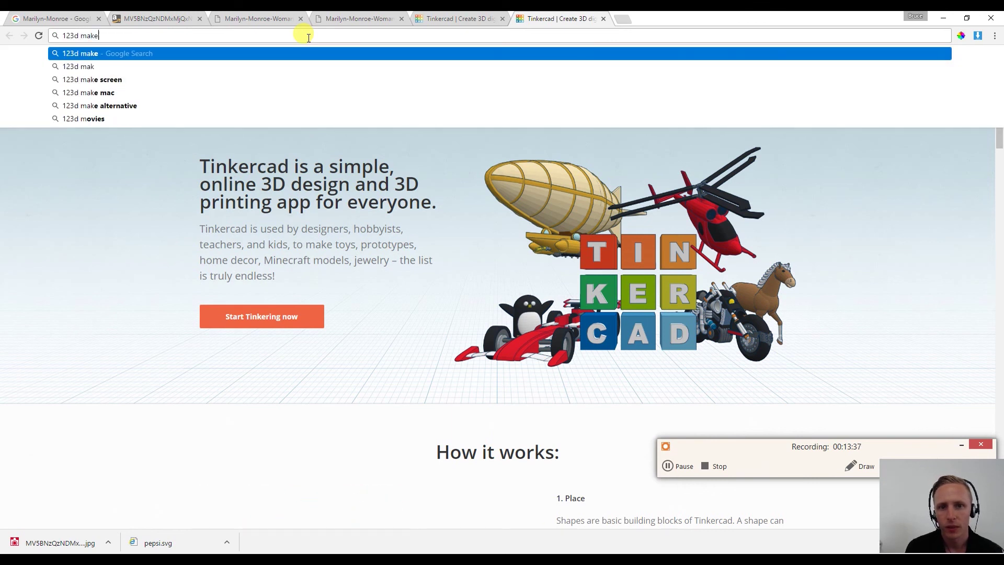
key(Return)
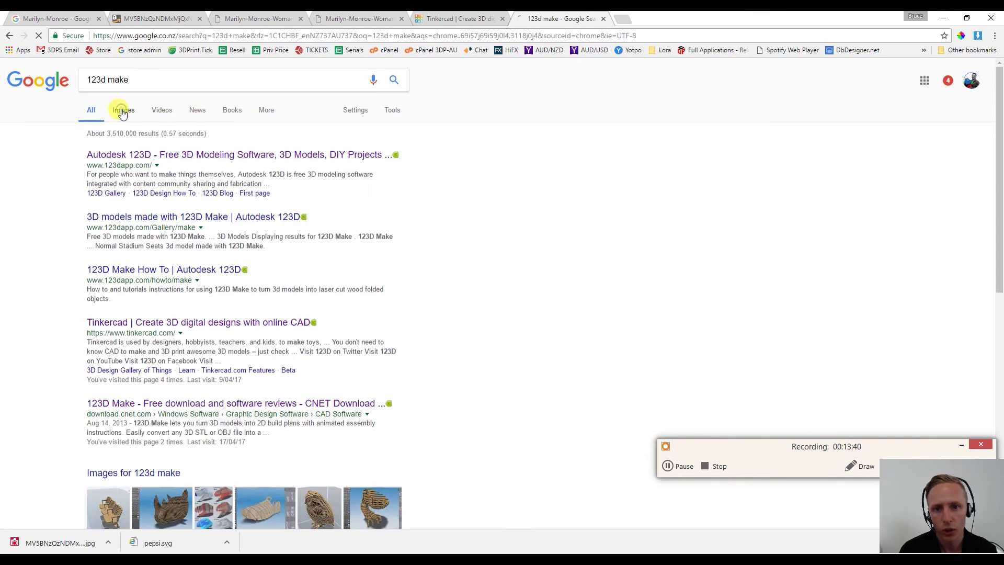
click(123, 109)
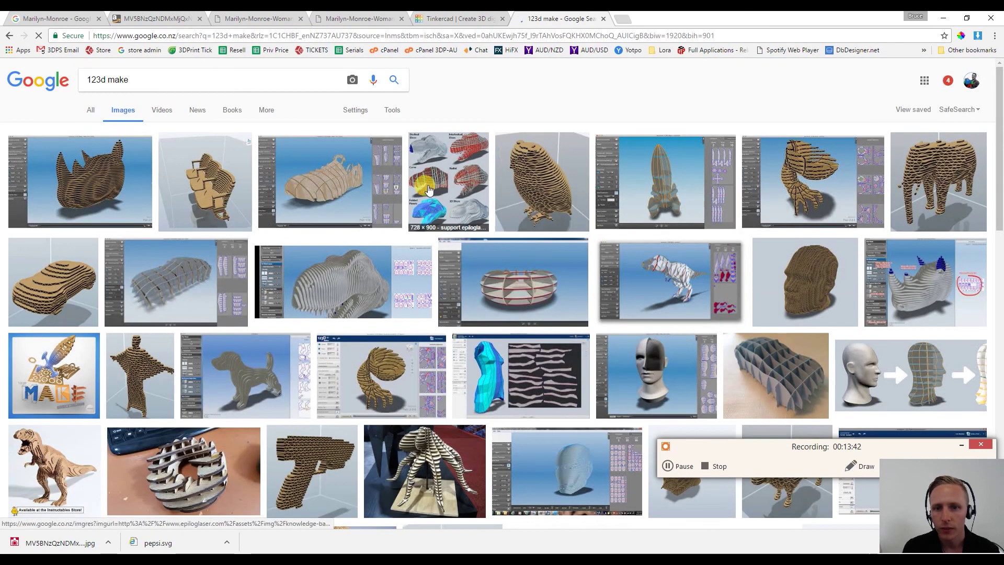
Step: Preview the sliced elephant and sliced sculpture example images larger
click(935, 173)
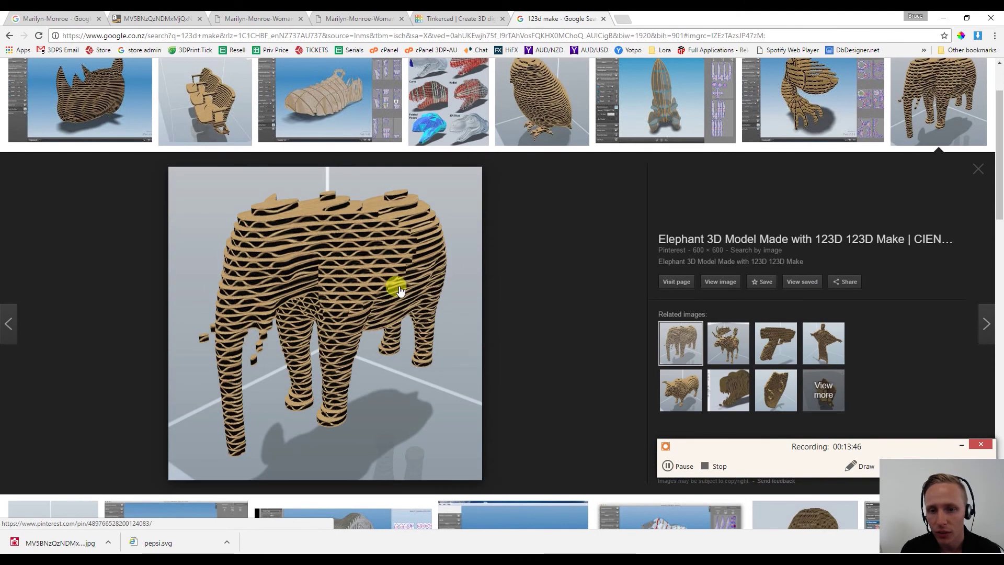
scroll(421, 309, down, 5)
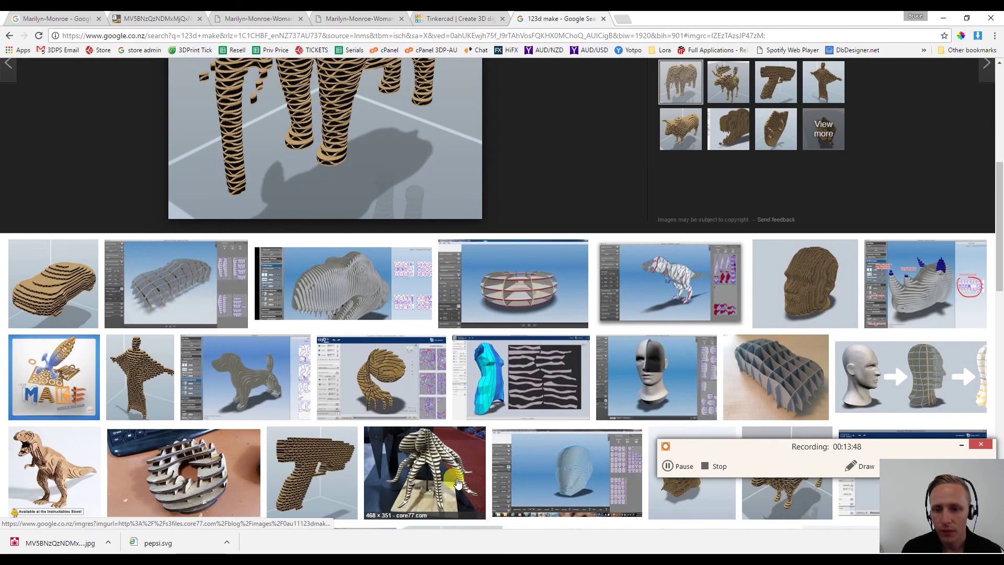
click(454, 477)
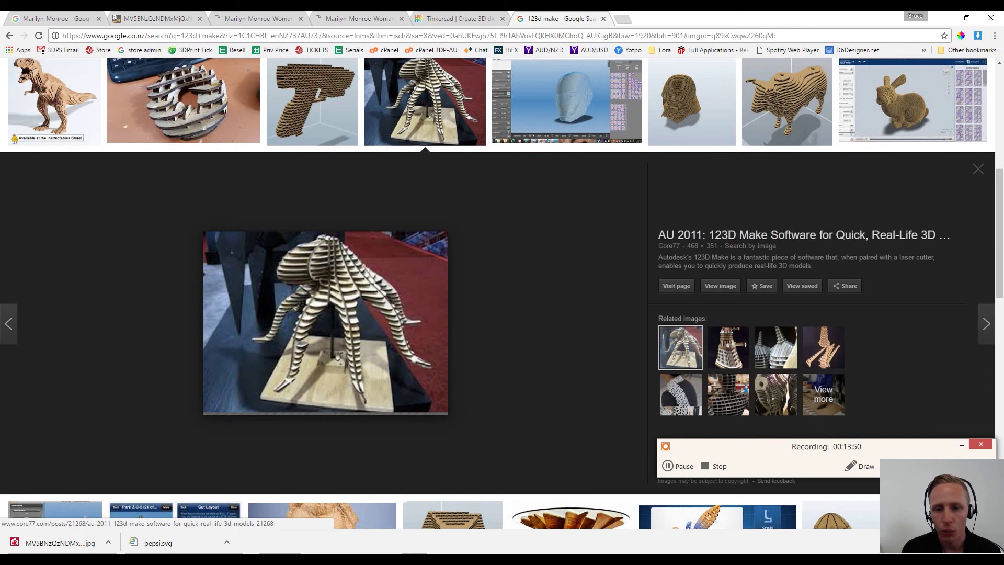
Step: Import Hand_OK.stl from the STLs folder into 123D Make
key(alt+Tab)
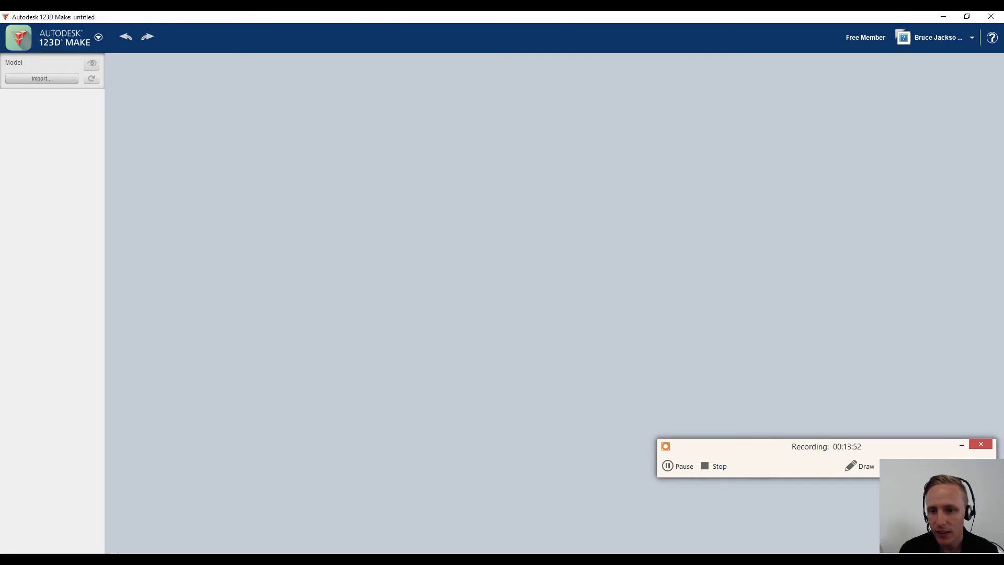
click(47, 79)
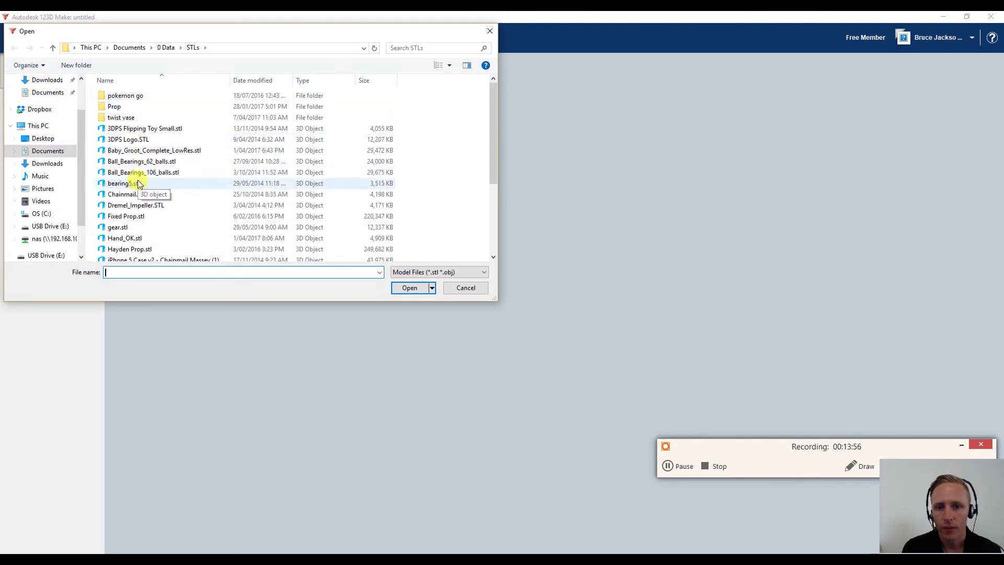
click(132, 215)
scroll(145, 212, down, 1)
scroll(143, 210, down, 2)
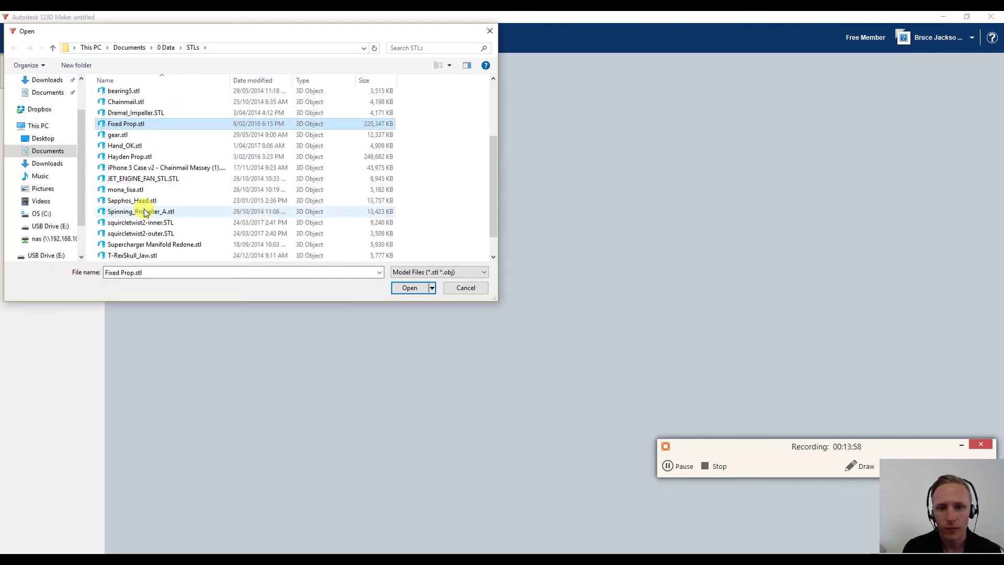
scroll(149, 209, down, 1)
click(137, 123)
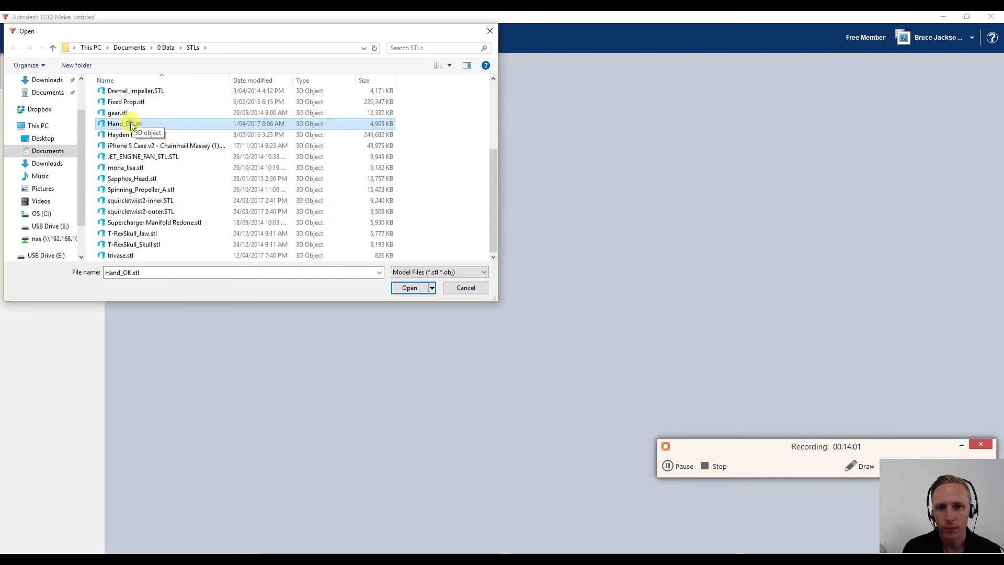
click(408, 288)
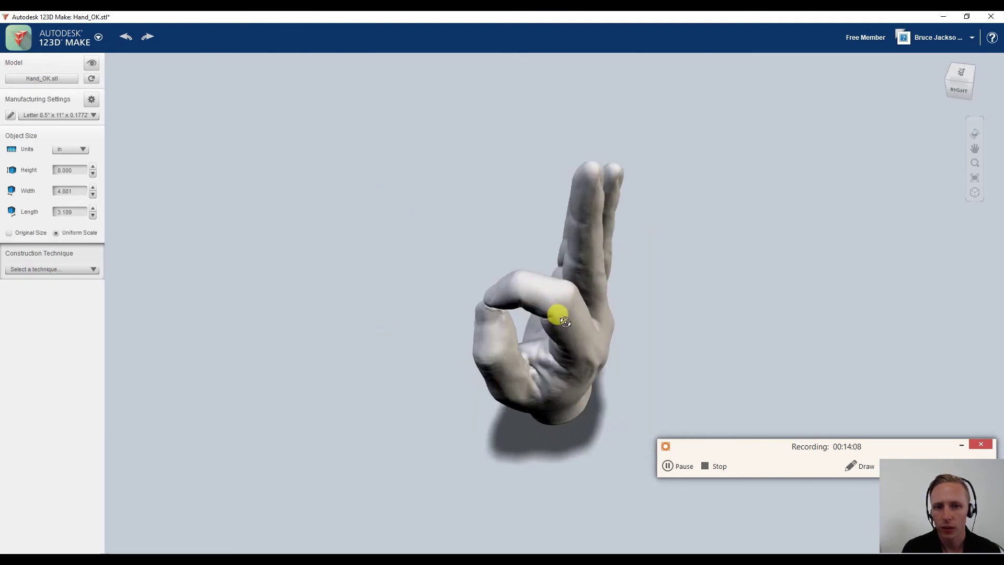
Step: Orbit the hand so the palm faces forward and glance at the construction techniques
right_drag(230, 313, 504, 358)
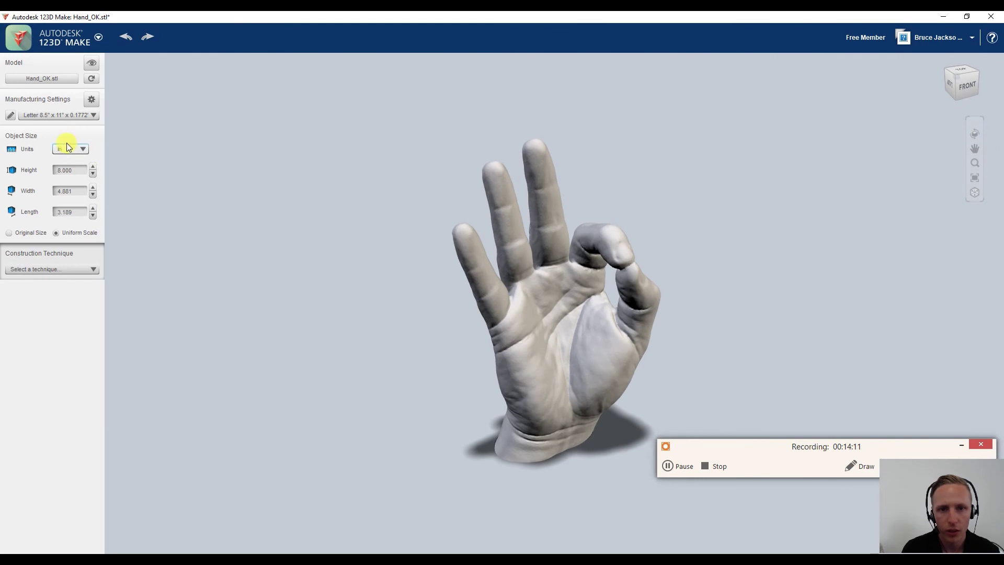
click(46, 266)
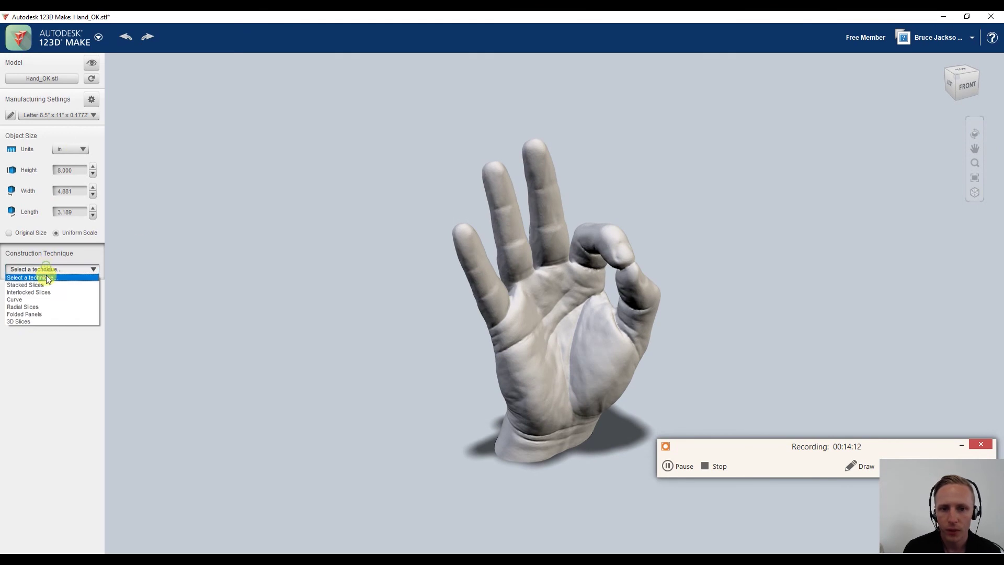
click(40, 285)
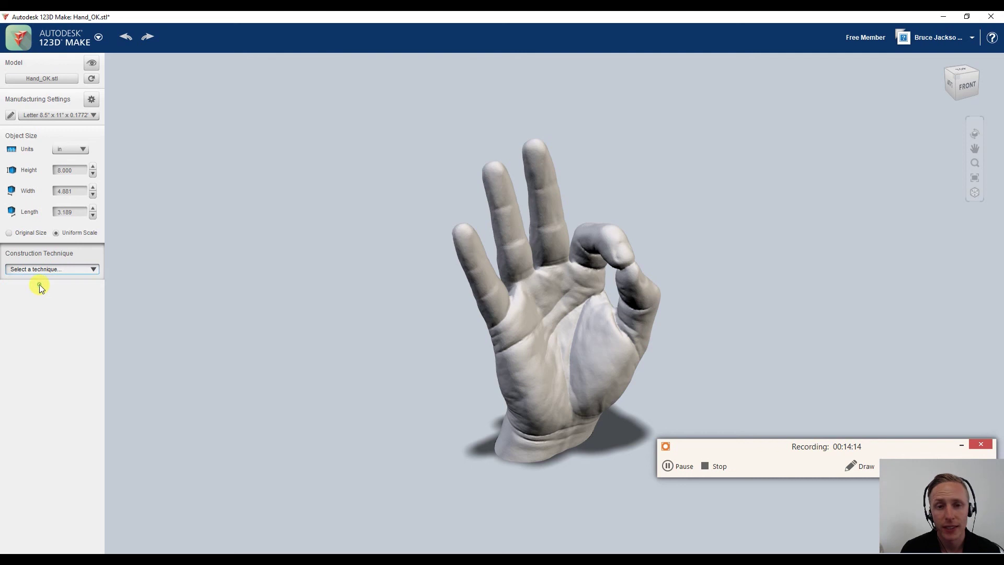
Step: Switch to Interlocked Slices (28 parts, 2 sheets) and enlarge sheet 1 of the plans
click(39, 271)
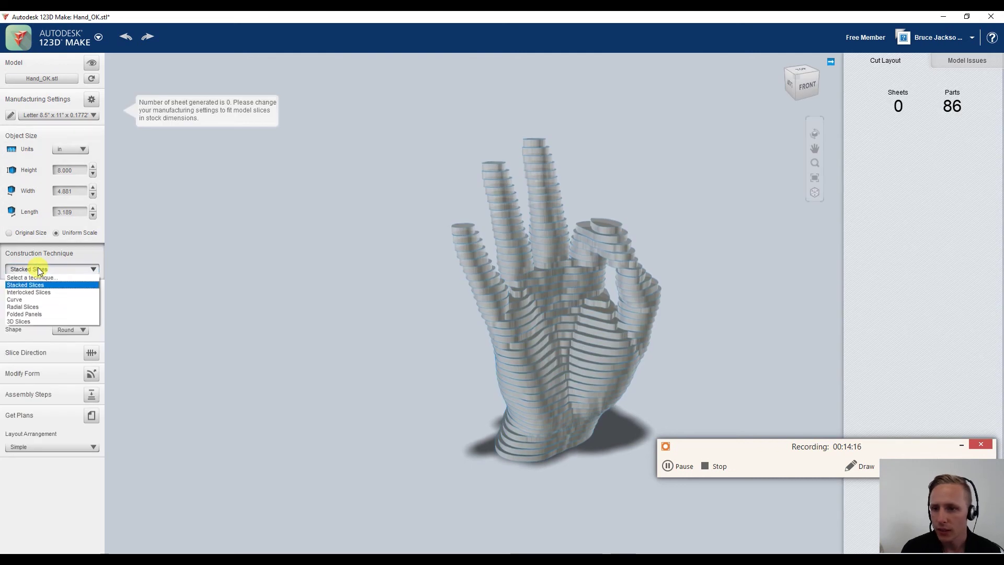
click(39, 293)
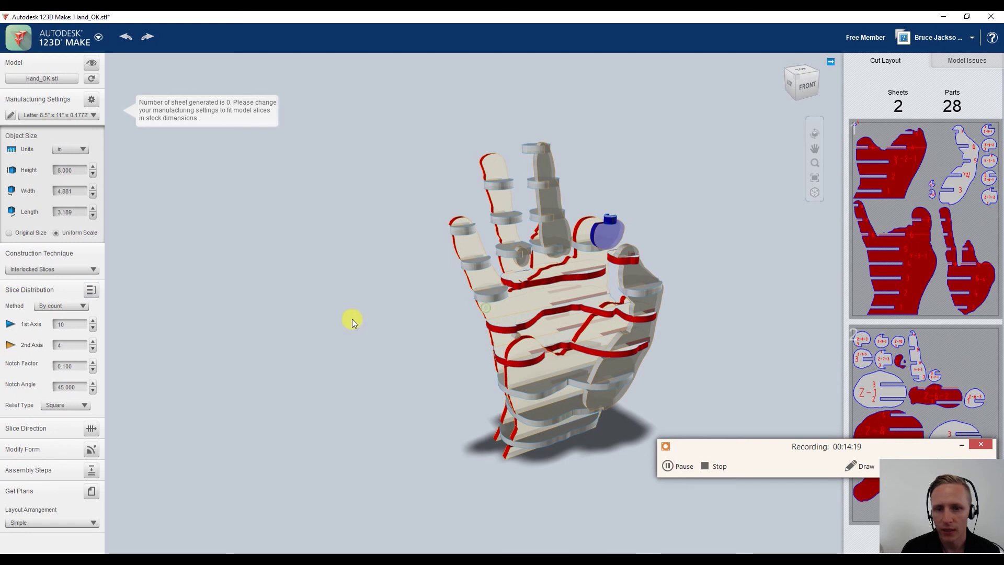
drag(479, 320, 309, 335)
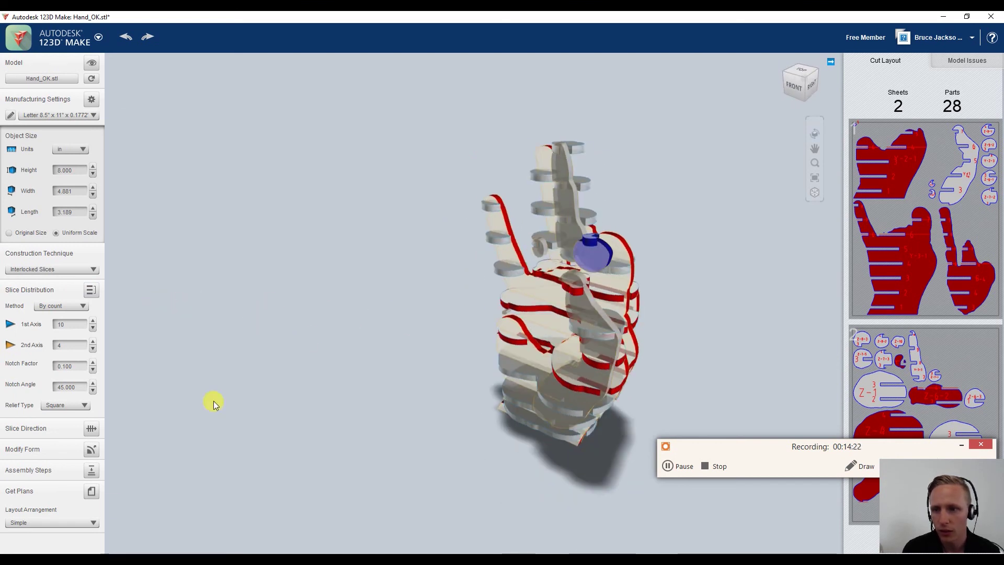
click(38, 523)
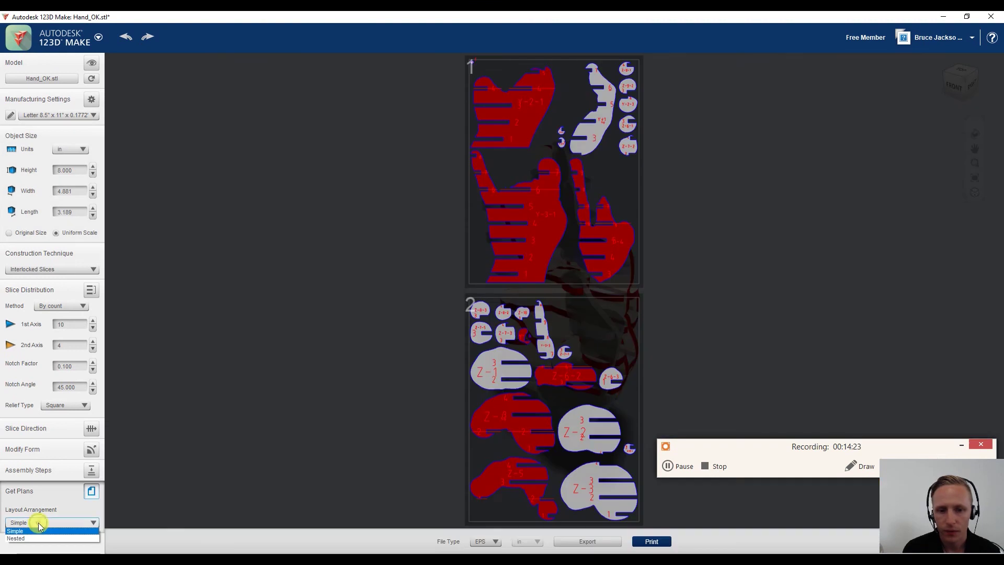
click(532, 147)
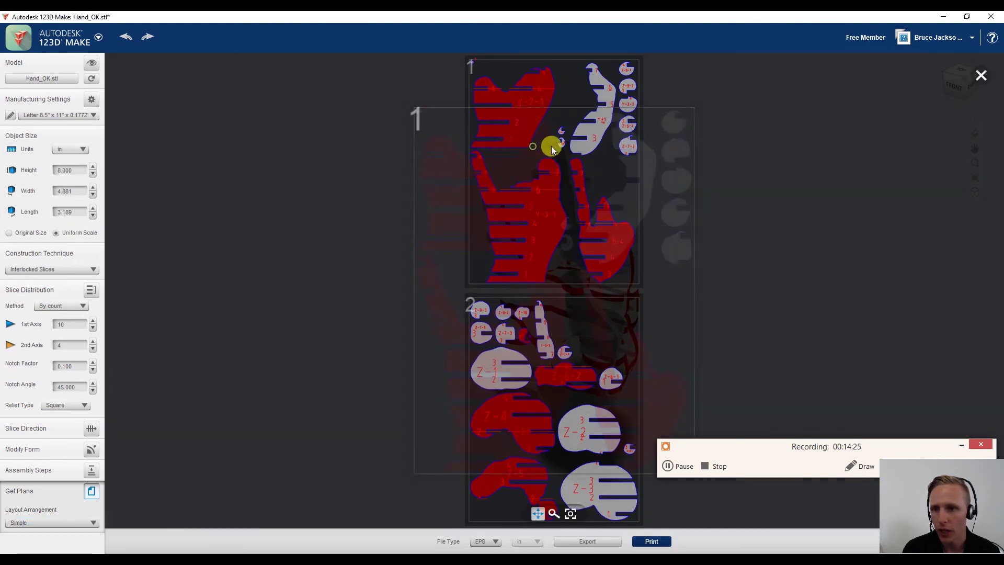